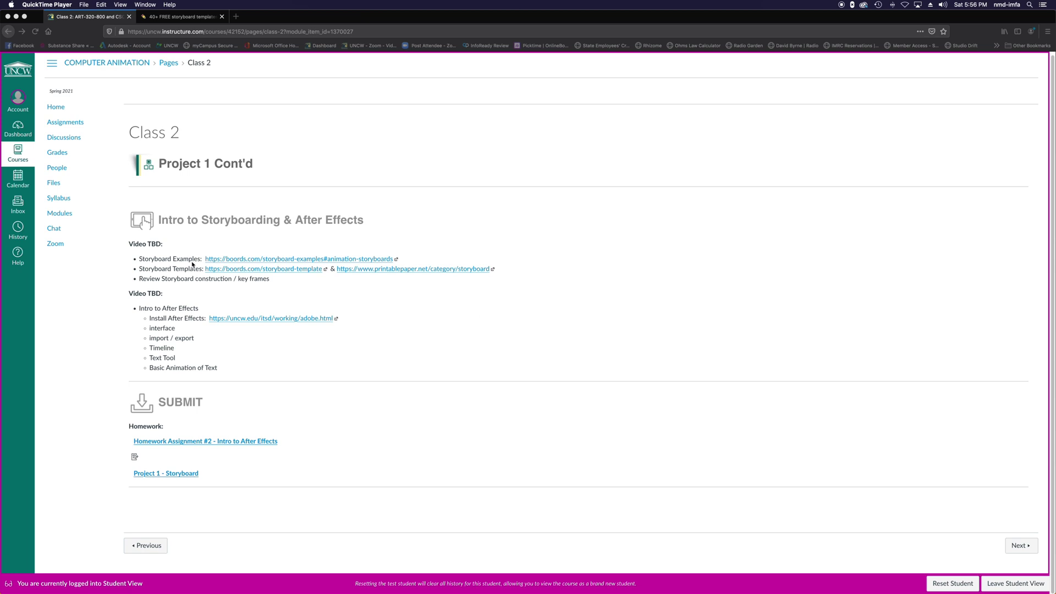
Open the After Effects installation link on the Class 2 page, review the Adobe Creative Cloud information for students, and close it
left_click(238, 350)
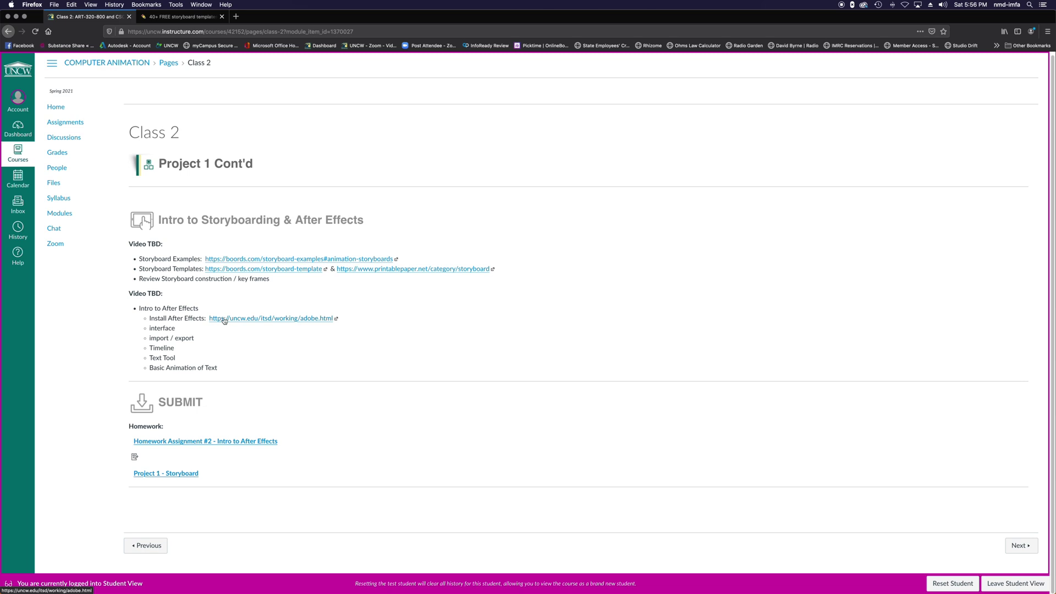
left_click(230, 319)
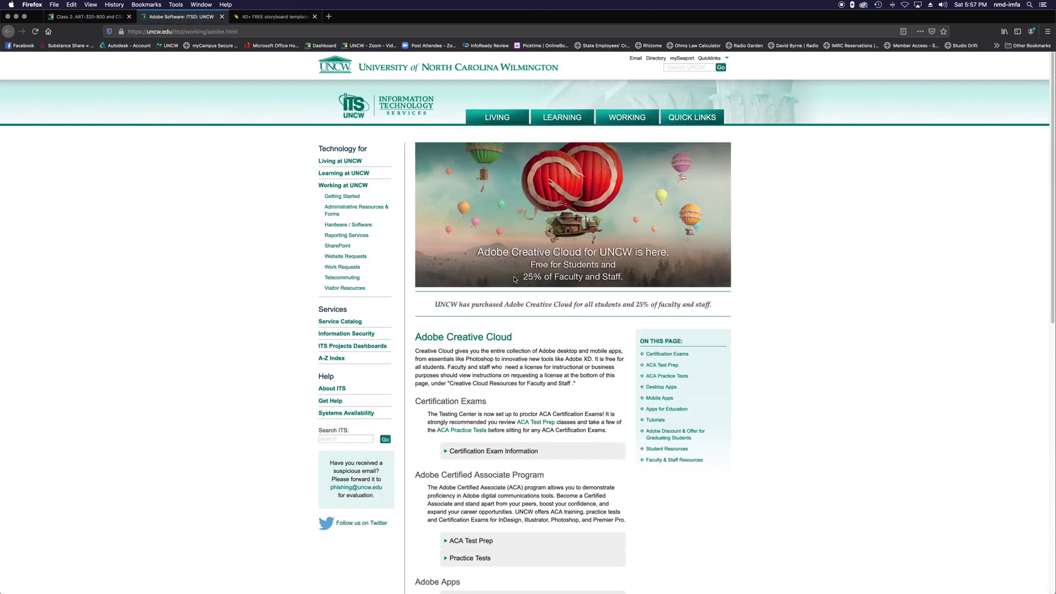
scroll(530, 508, "down", 2)
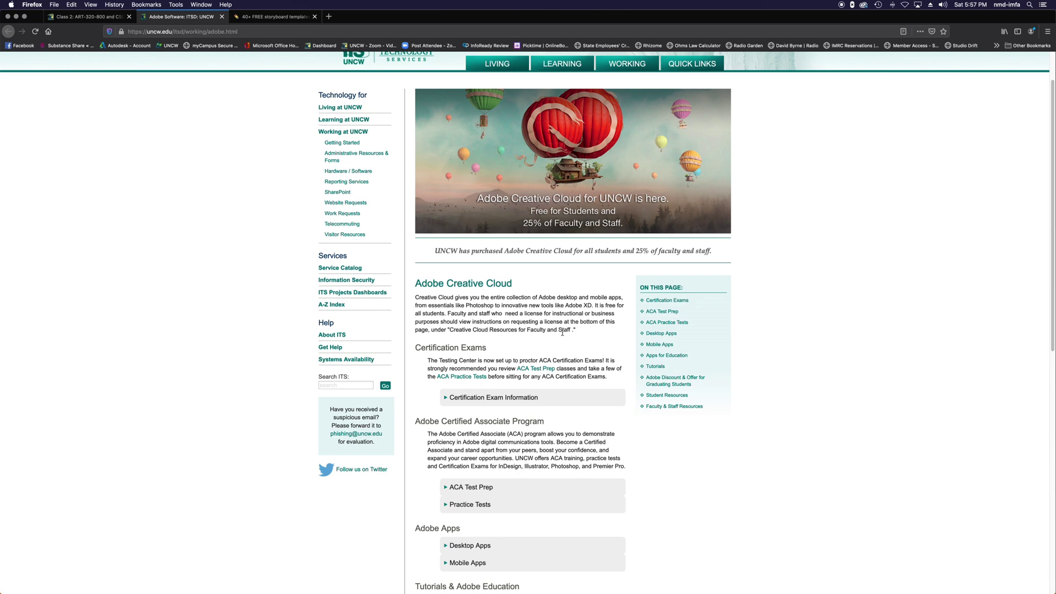
scroll(844, 398, "down", 10)
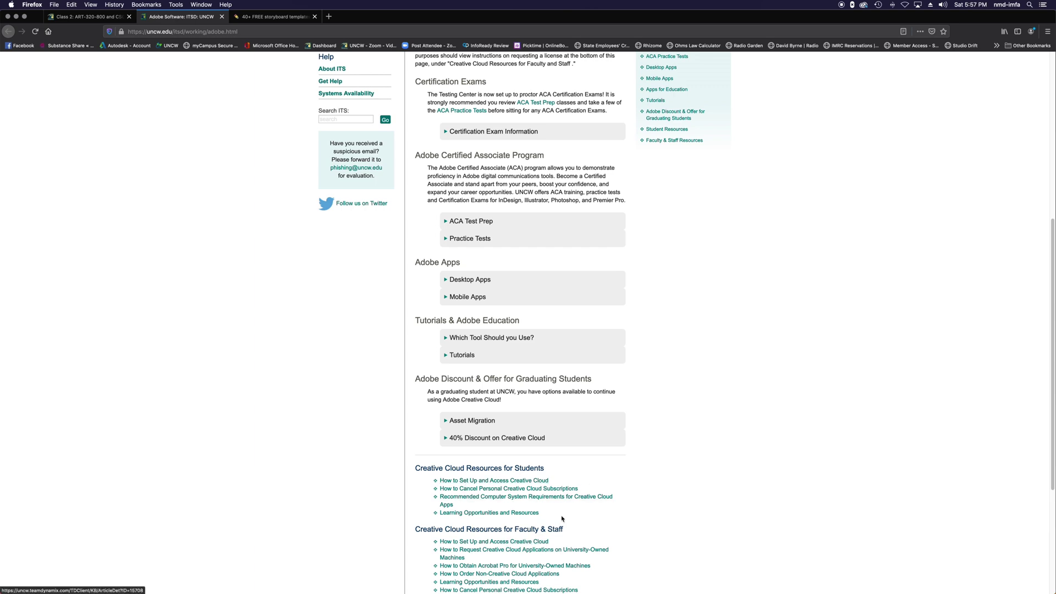
scroll(642, 512, "up", 12)
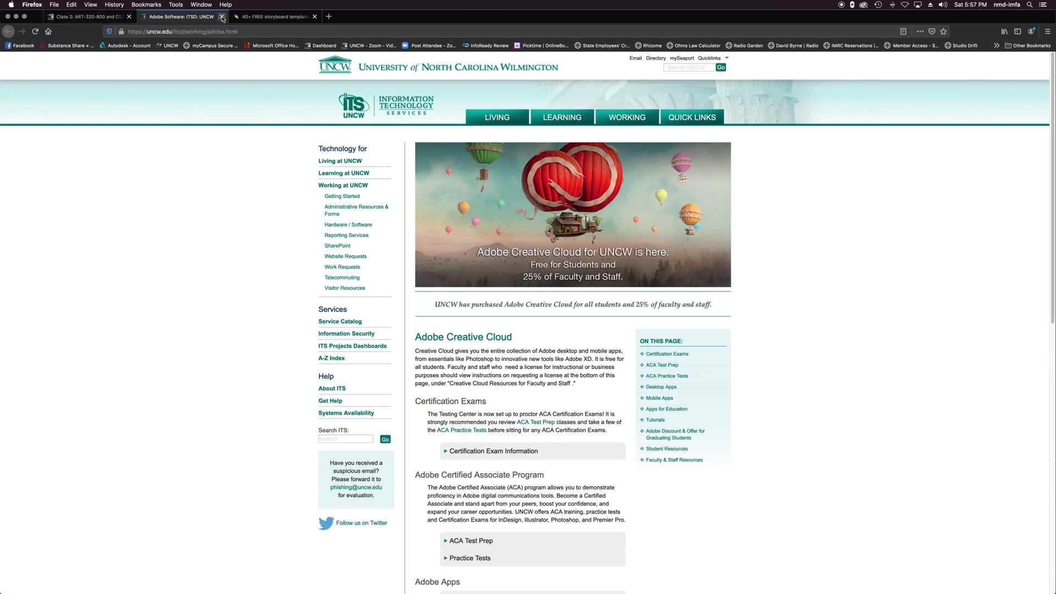
left_click(222, 17)
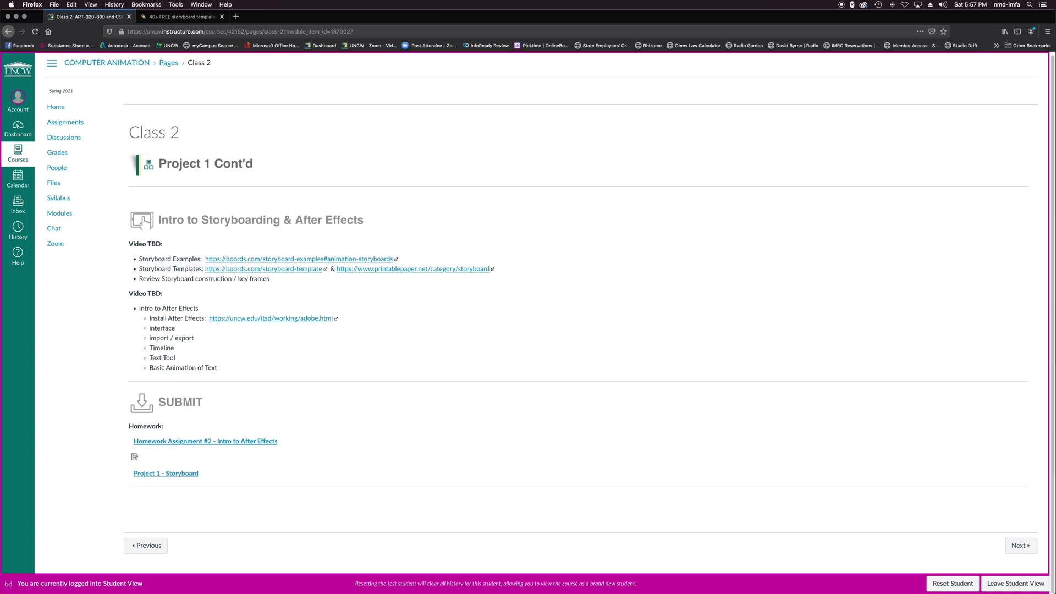
Switch to Creative Cloud and look through the installed desktop apps for After Effects, returning to the course page
left_click(868, 4)
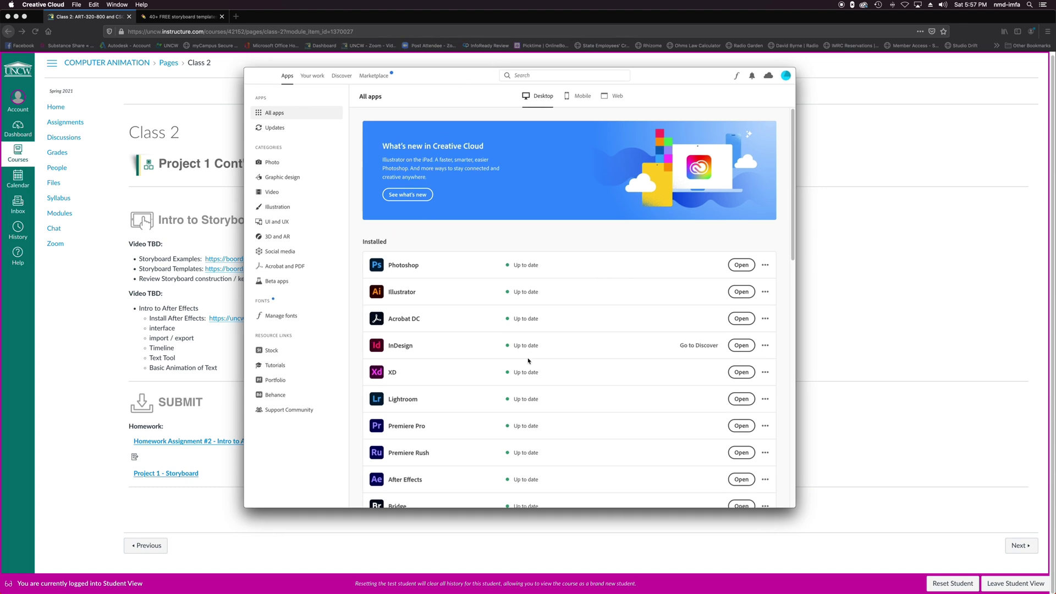
scroll(527, 358, "down", 2)
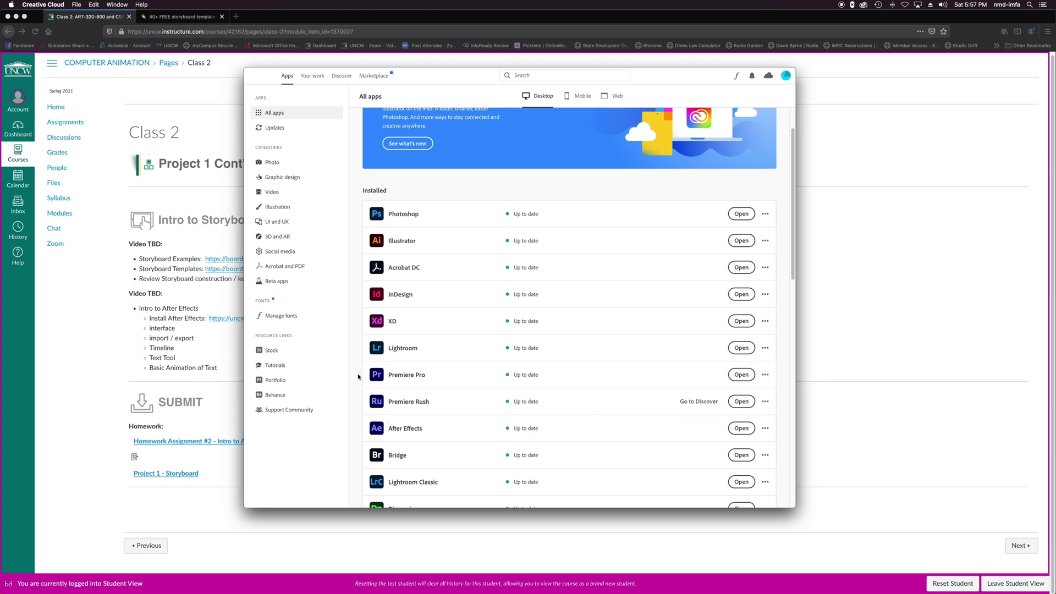
left_click(201, 90)
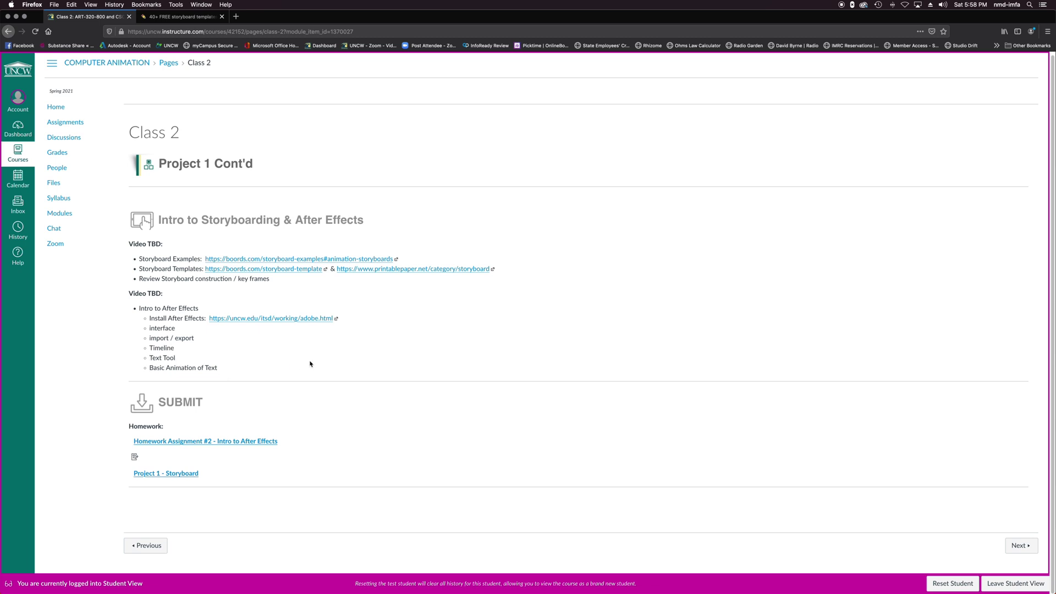
Launch Adobe After Effects 2020, dismiss the feature introduction, and start a new project
mouse_move(463, 579)
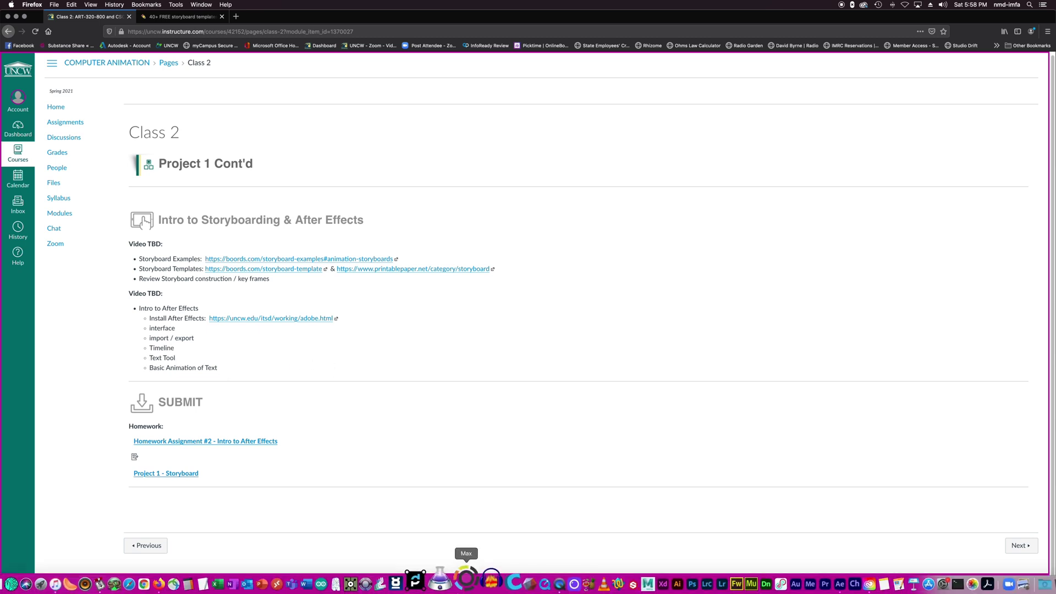
mouse_move(682, 589)
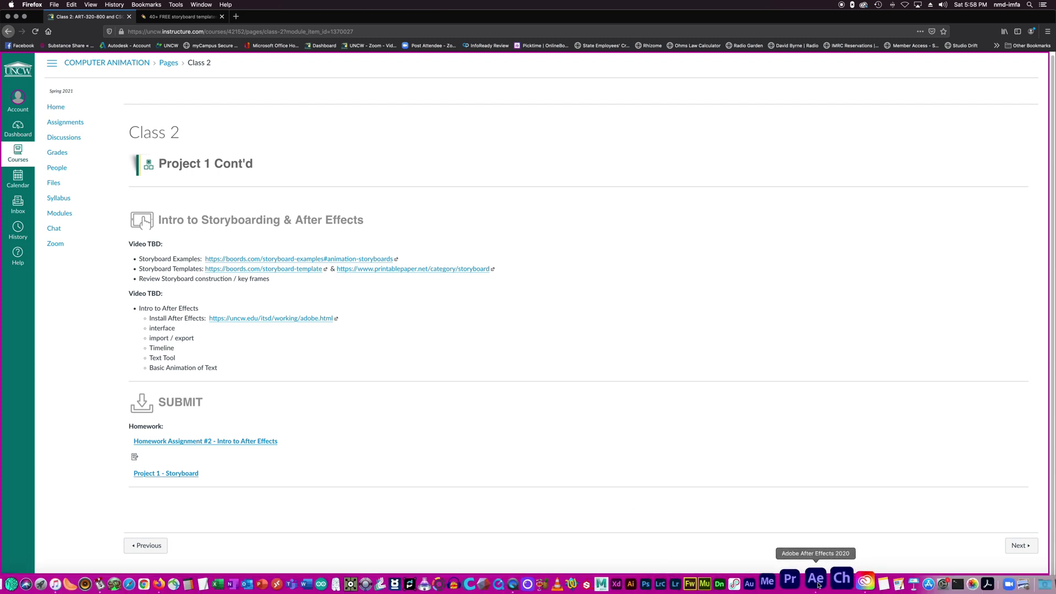
left_click(822, 582)
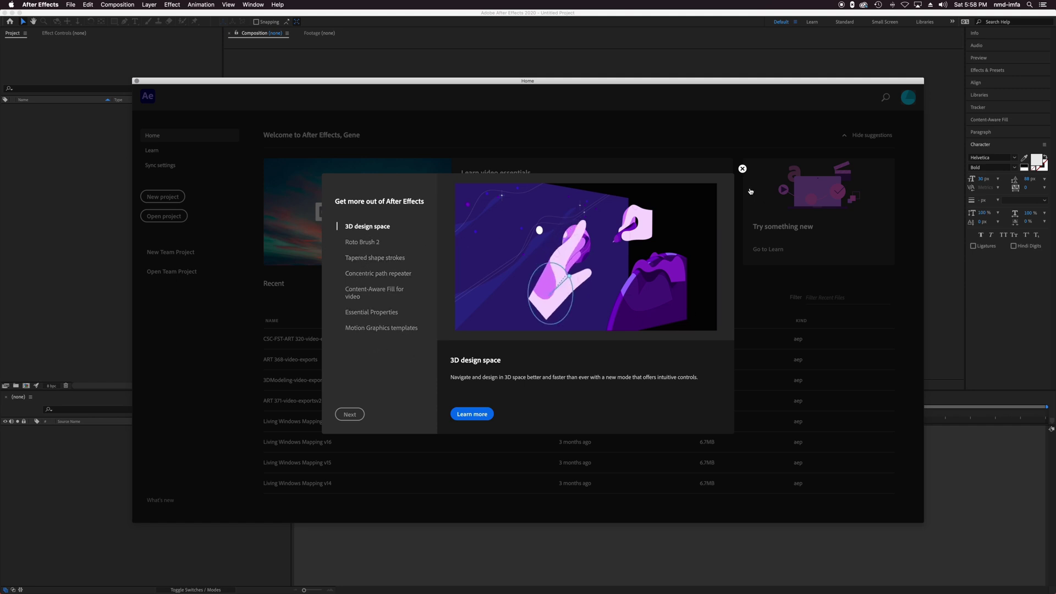
left_click(742, 169)
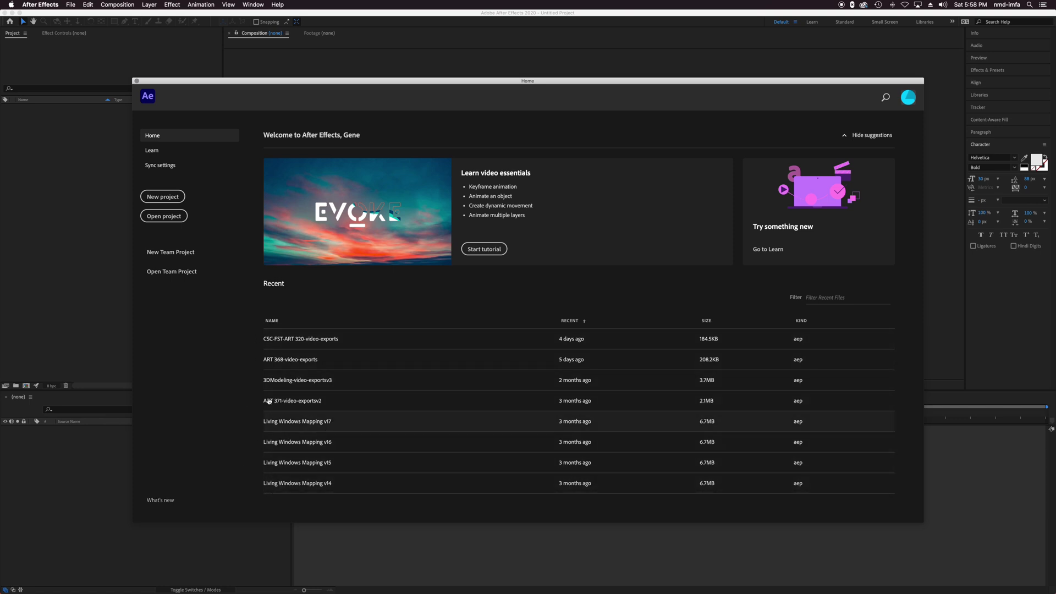
left_click(170, 197)
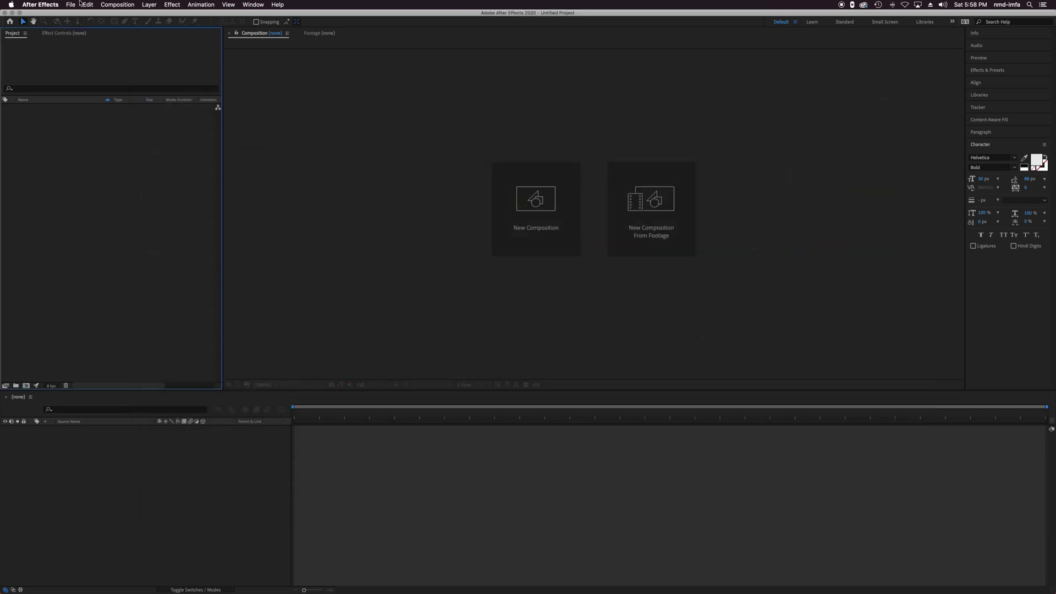
left_click(118, 4)
left_click(125, 4)
left_click(511, 227)
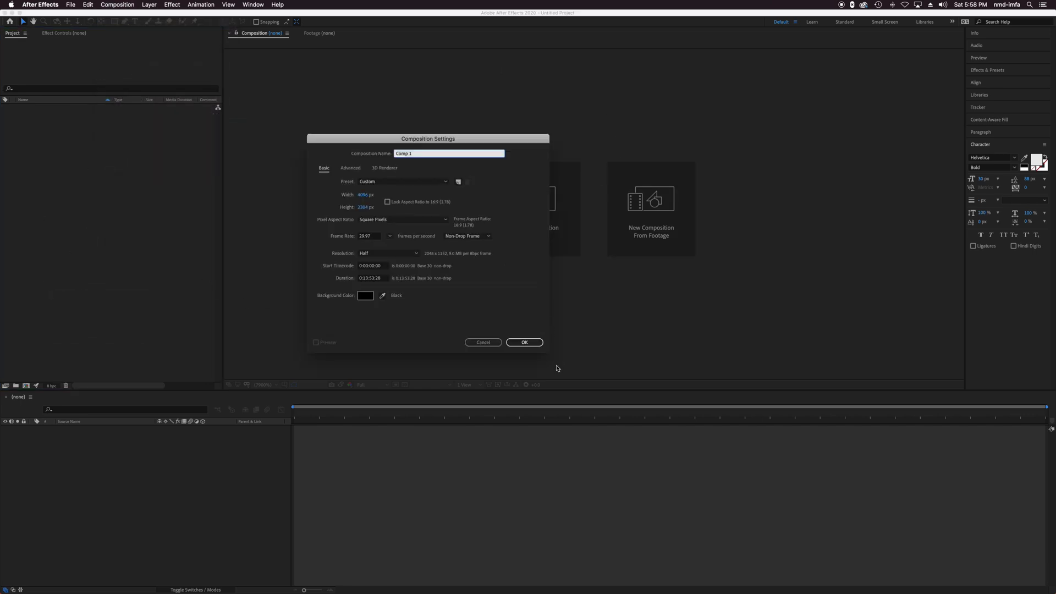
left_click(489, 342)
left_click(112, 2)
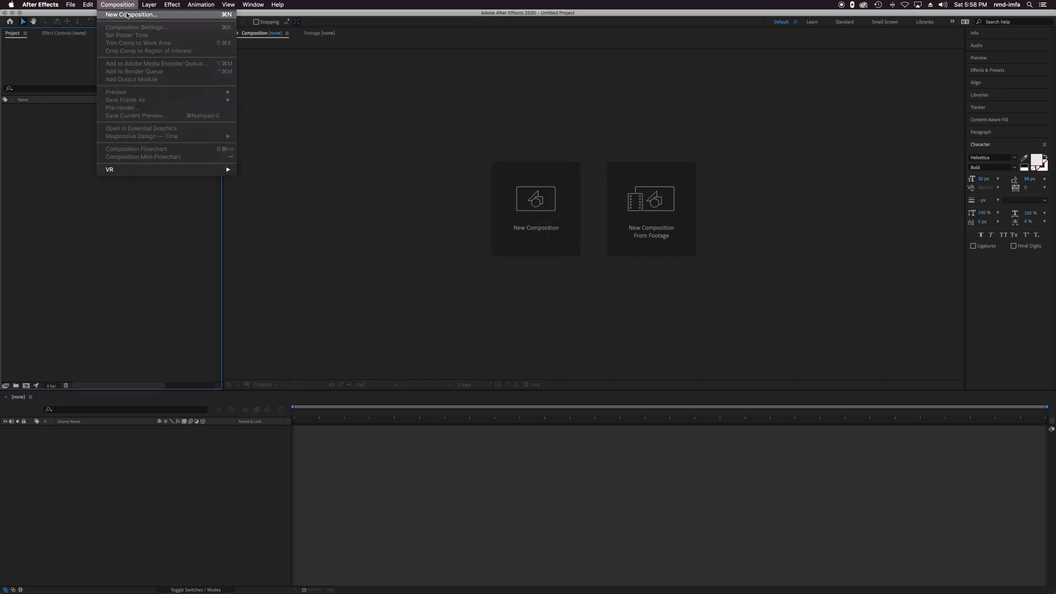
left_click(127, 2)
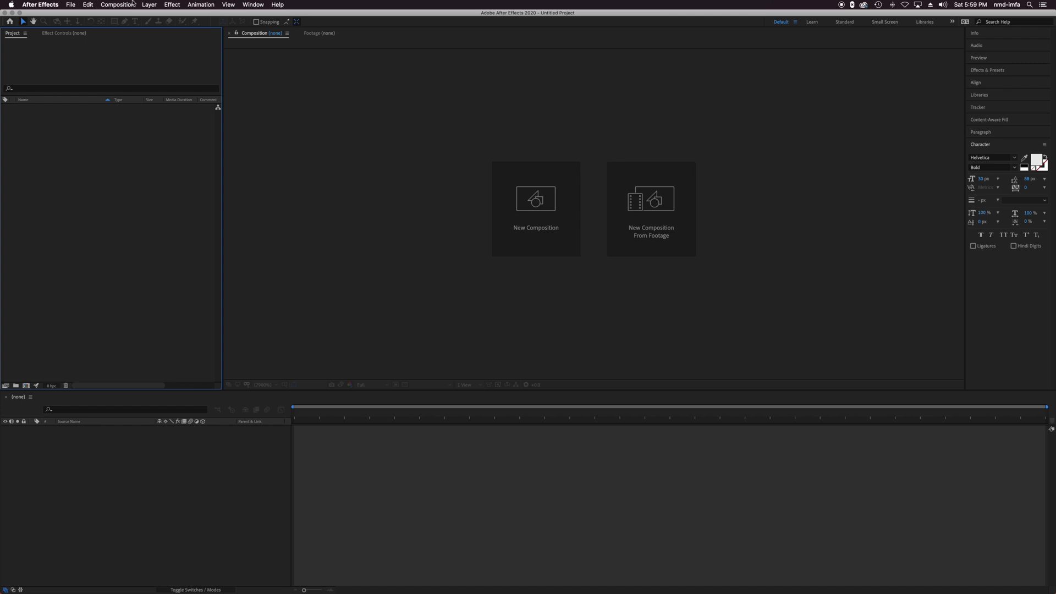
Start a new composition and choose the HDTV 1080 24 preset
left_click(125, 3)
left_click(121, 16)
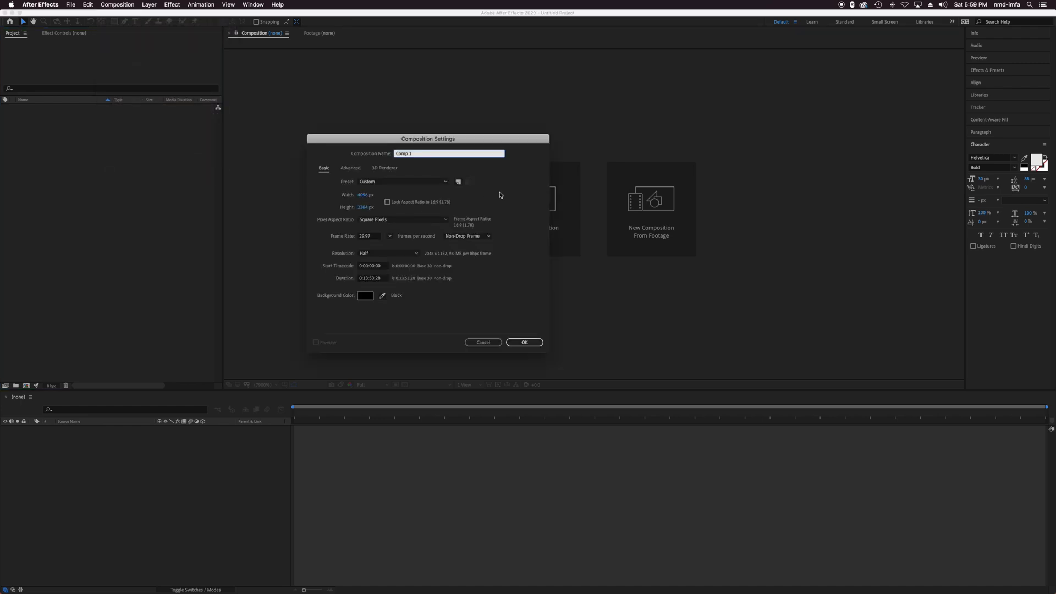
left_click(363, 195)
left_click(441, 185)
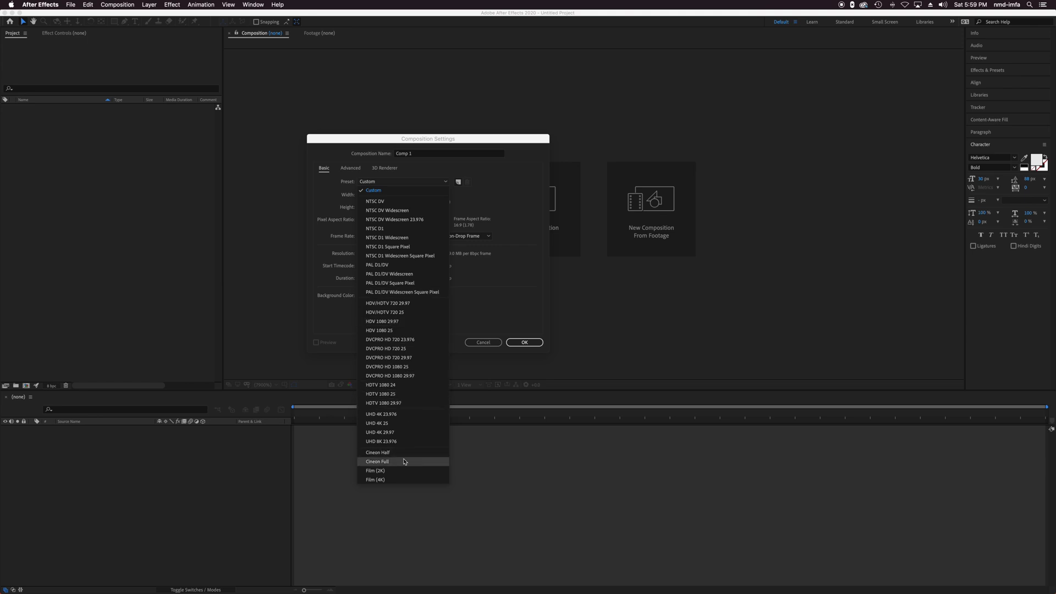
left_click(412, 404)
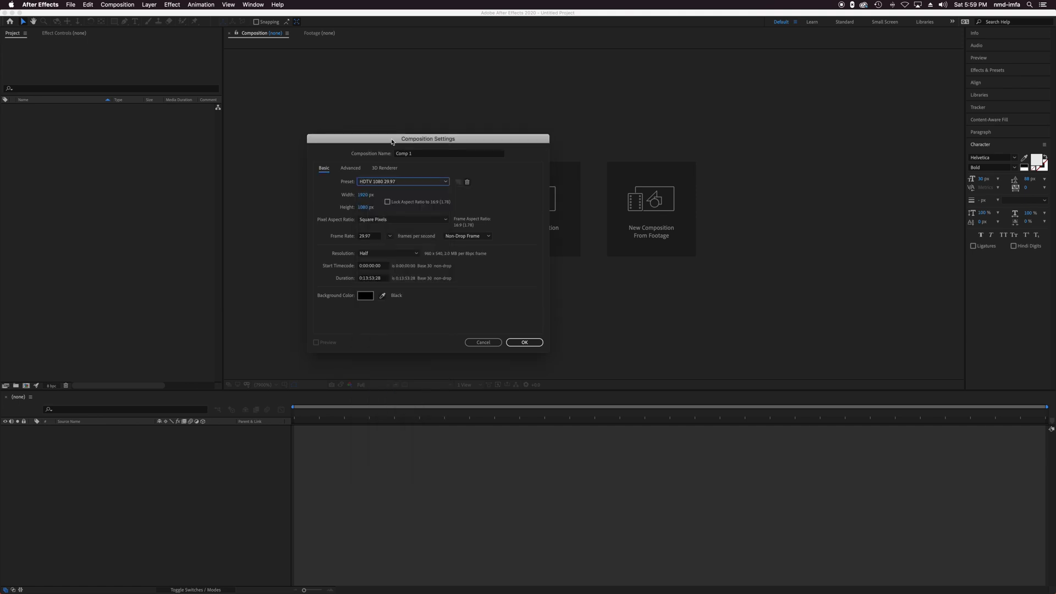
left_click(410, 181)
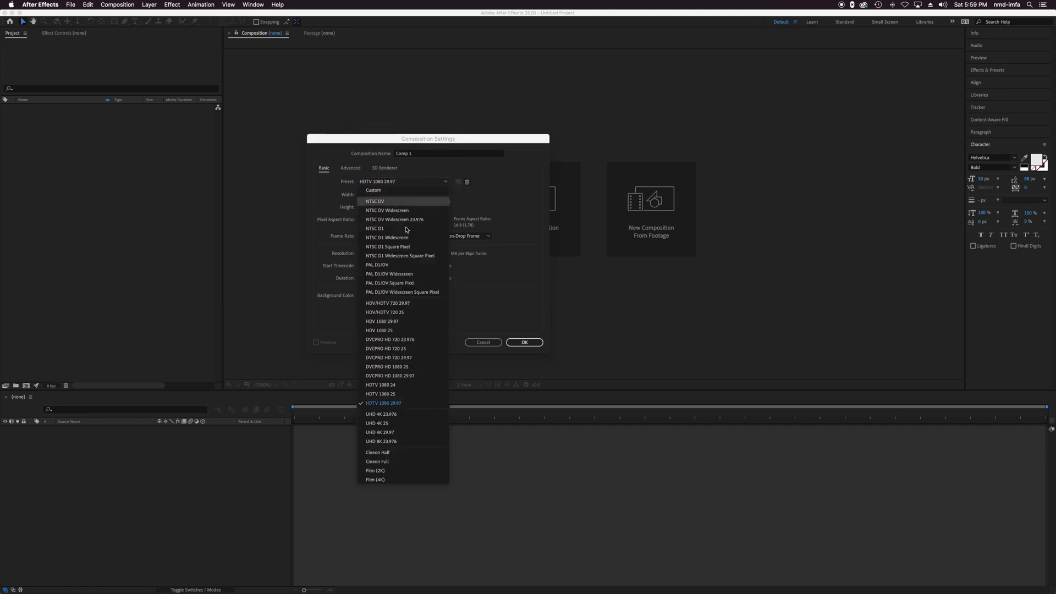
left_click(418, 385)
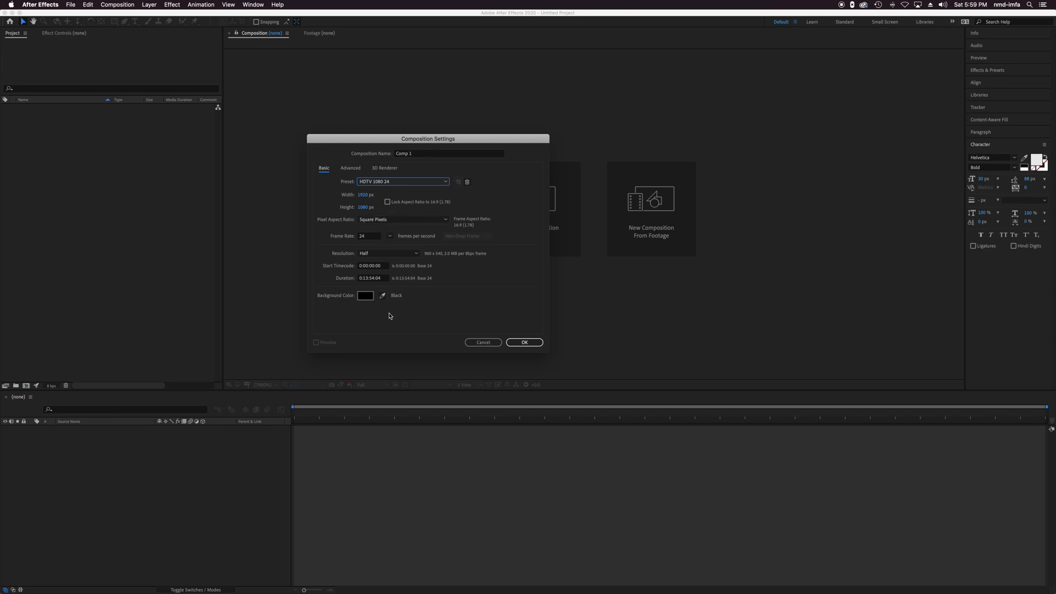
Set the composition's duration to 0:00:20:00, review its advanced and 3D renderer settings, and create it
left_click(366, 279)
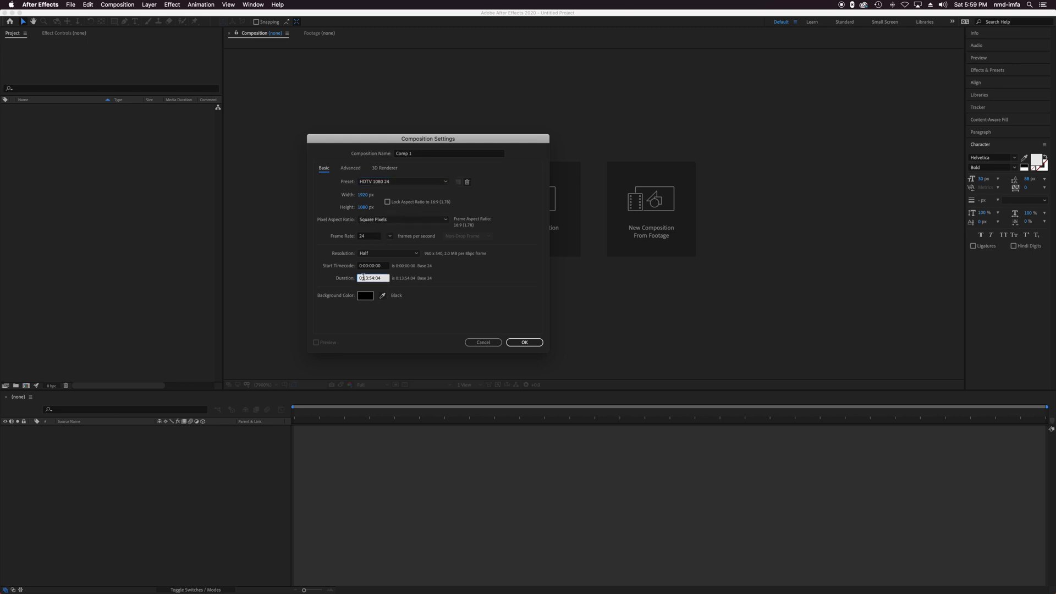
type("00")
left_click(350, 170)
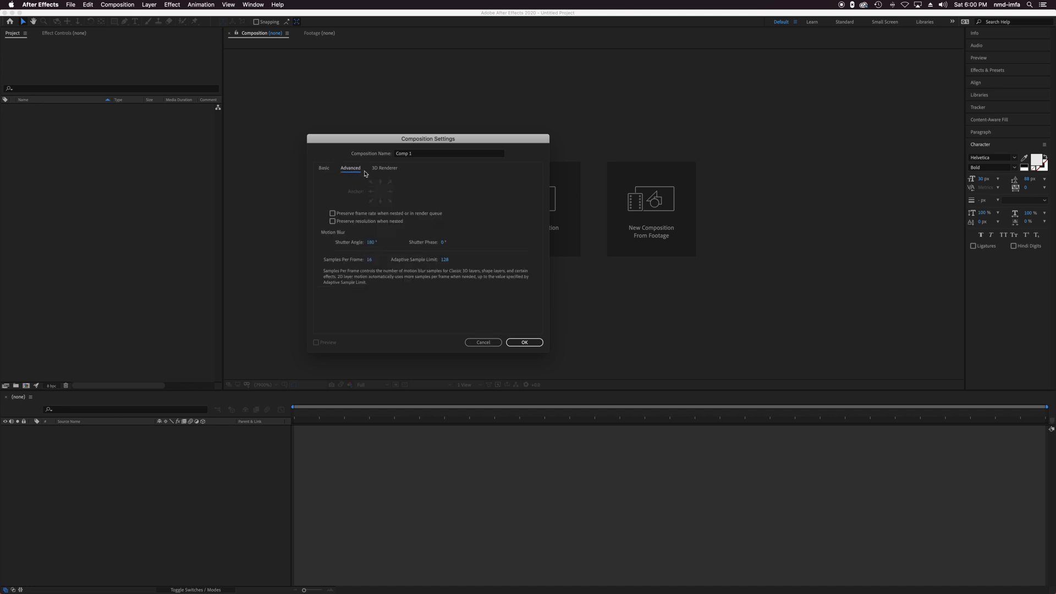
left_click(384, 170)
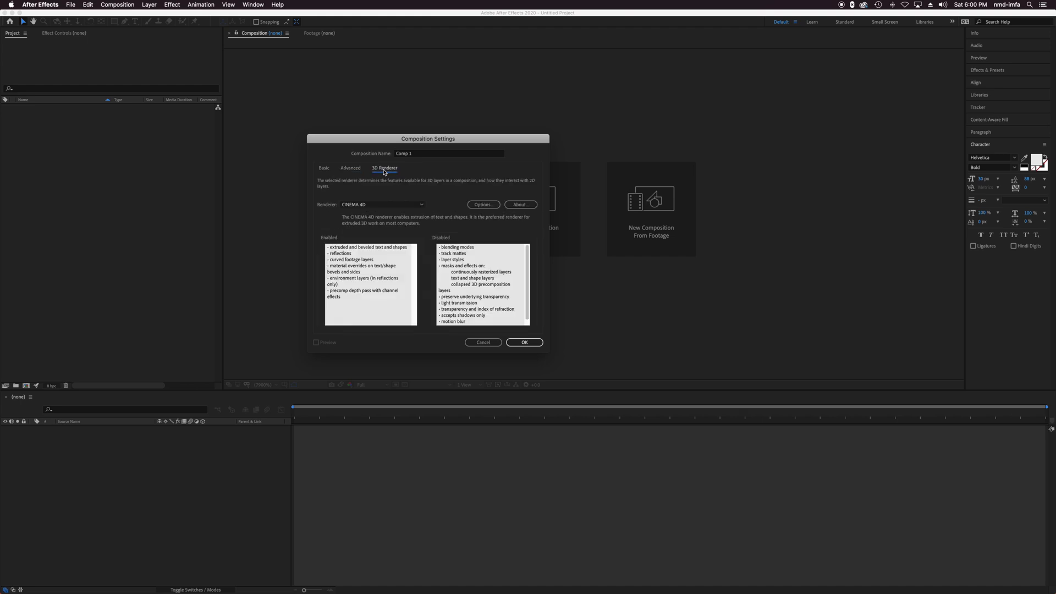
left_click(325, 170)
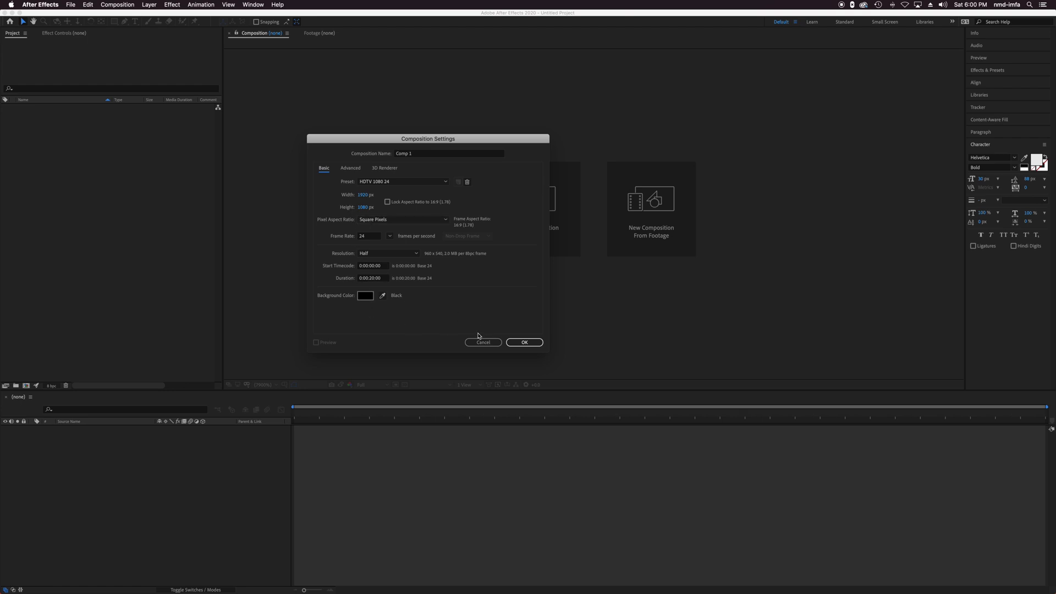
left_click(523, 342)
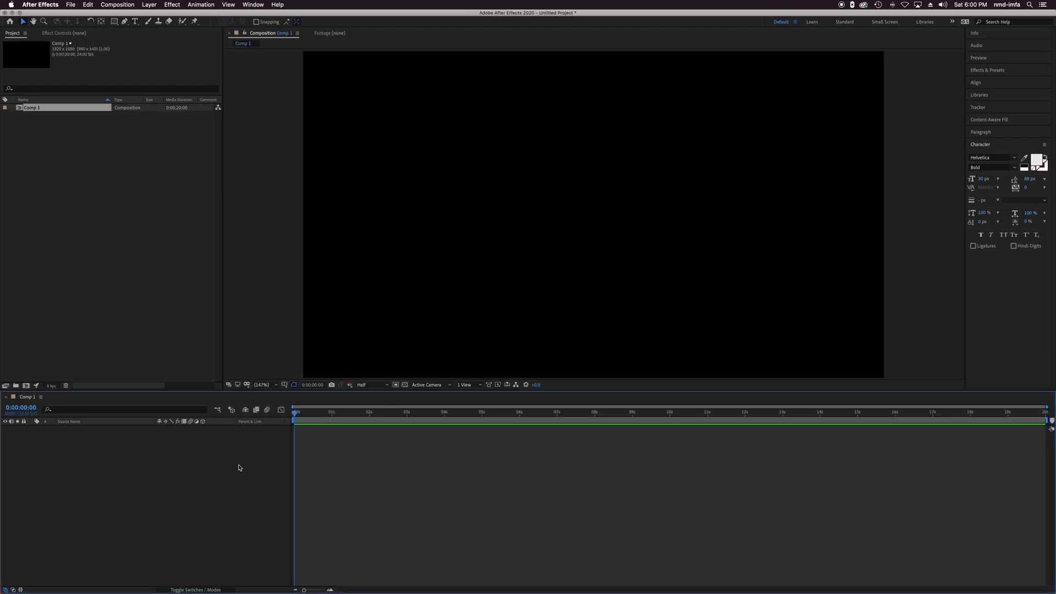
Rename the Comp 1 composition in the project as Animation #1
left_click(18, 107)
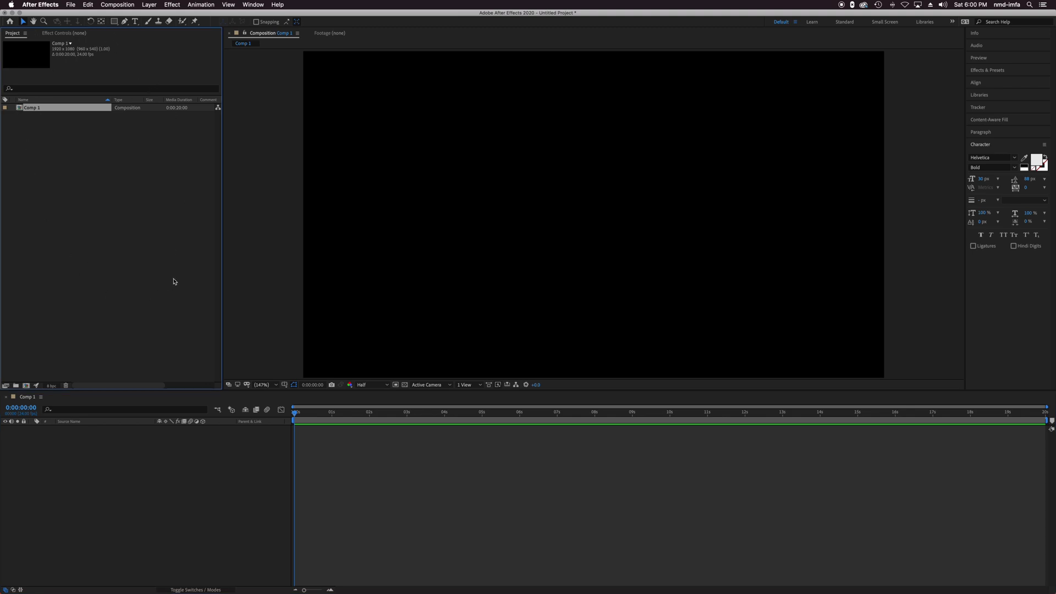
right_click(35, 110)
left_click(54, 223)
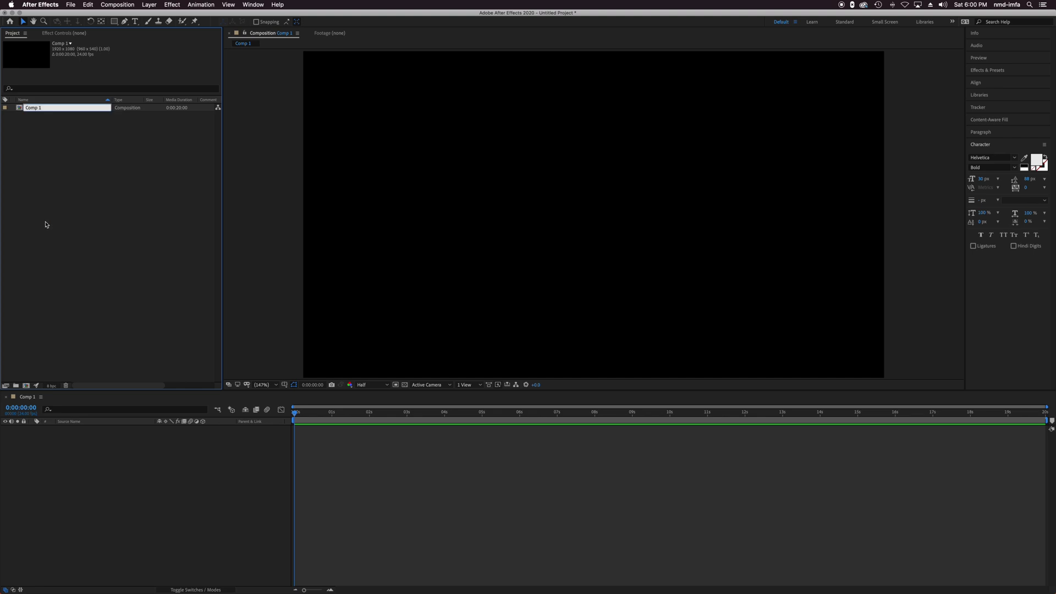
type("Animation")
key("Return")
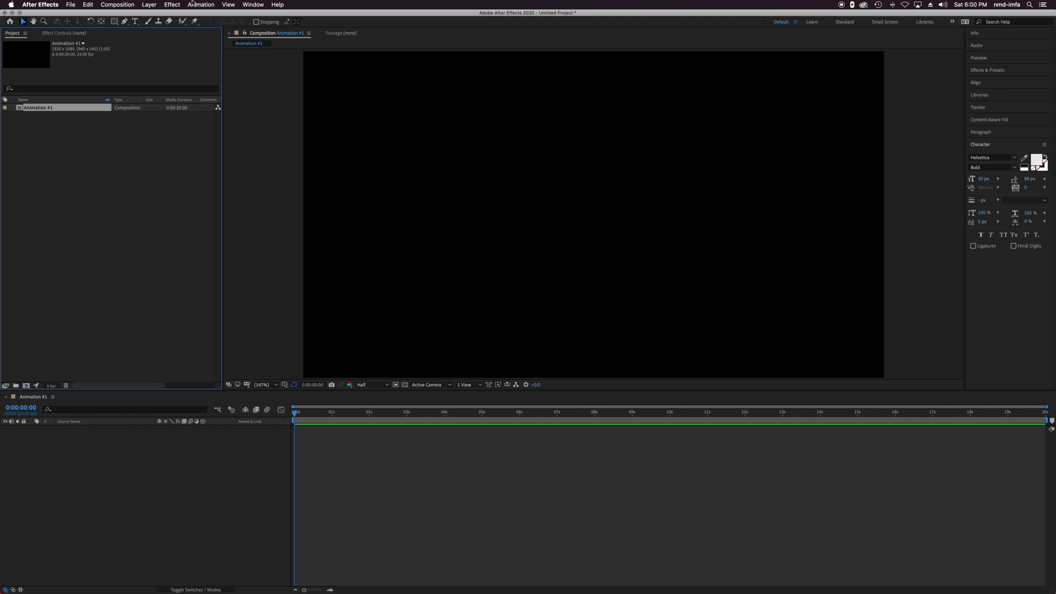
Create a second composition named Animation #2 with the same HDTV 1080 24 preset and 20-second duration
left_click(117, 5)
left_click(129, 28)
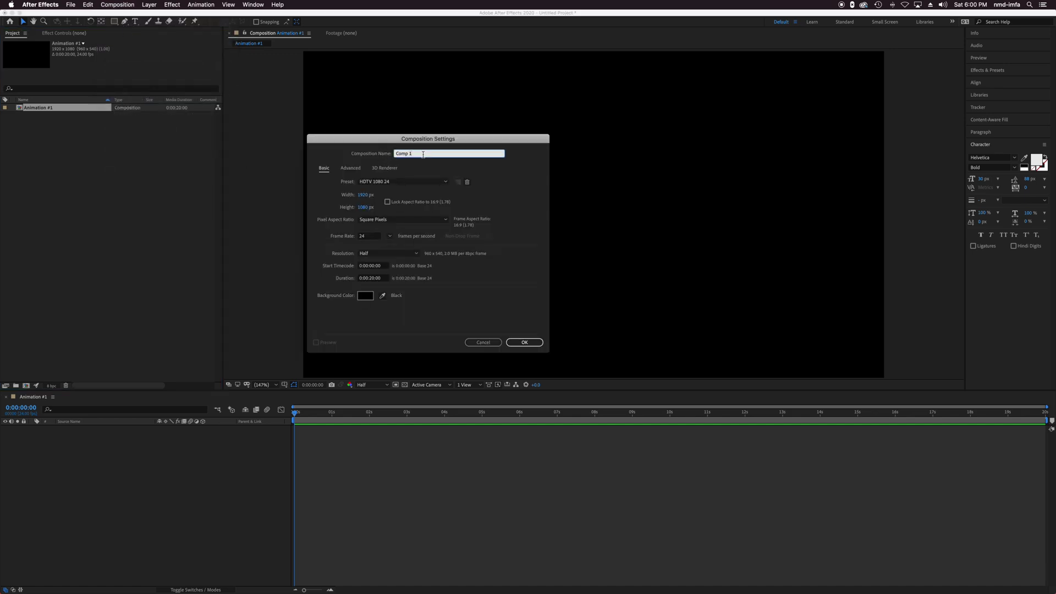
type("Animation #2")
left_click(524, 343)
Switch between the Animation #1 and Animation #2 timelines, ending on Animation #2 with nothing selected in the project
left_click(34, 397)
left_click(91, 402)
left_click(31, 399)
left_click(92, 400)
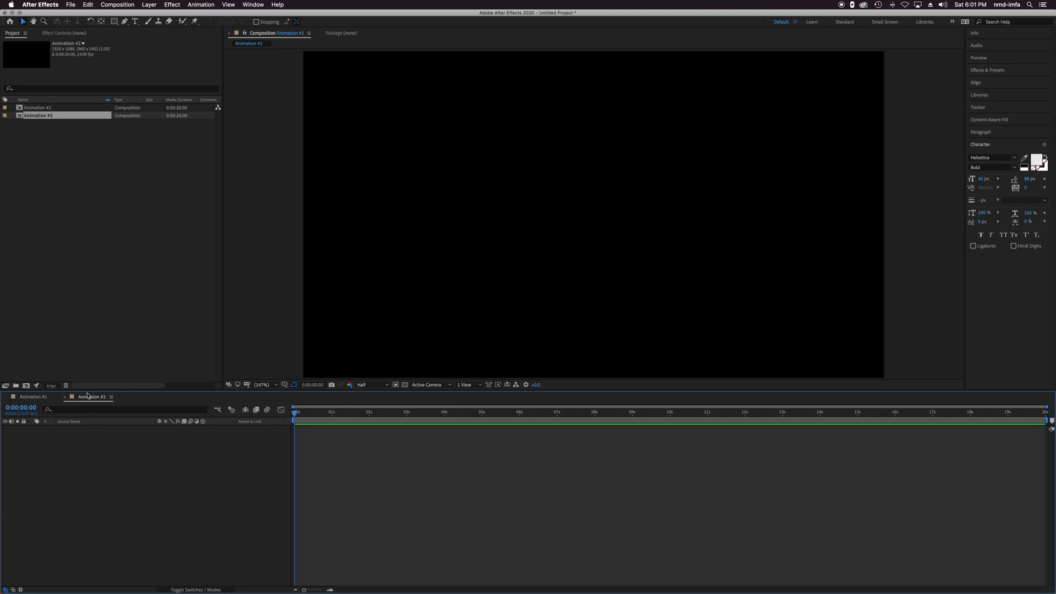
left_click(108, 314)
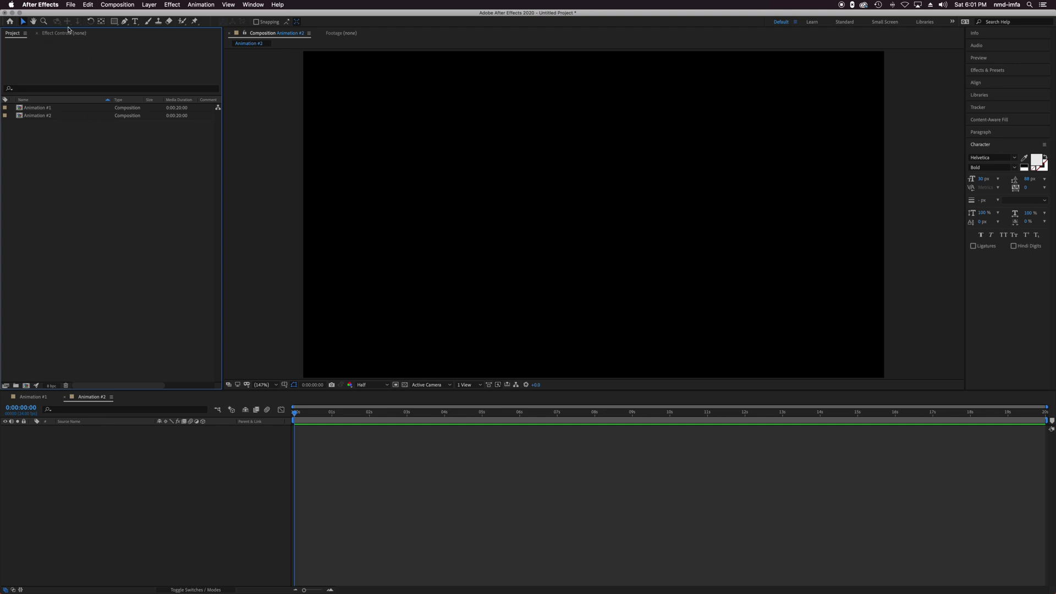
left_click_drag(78, 15, 126, 17)
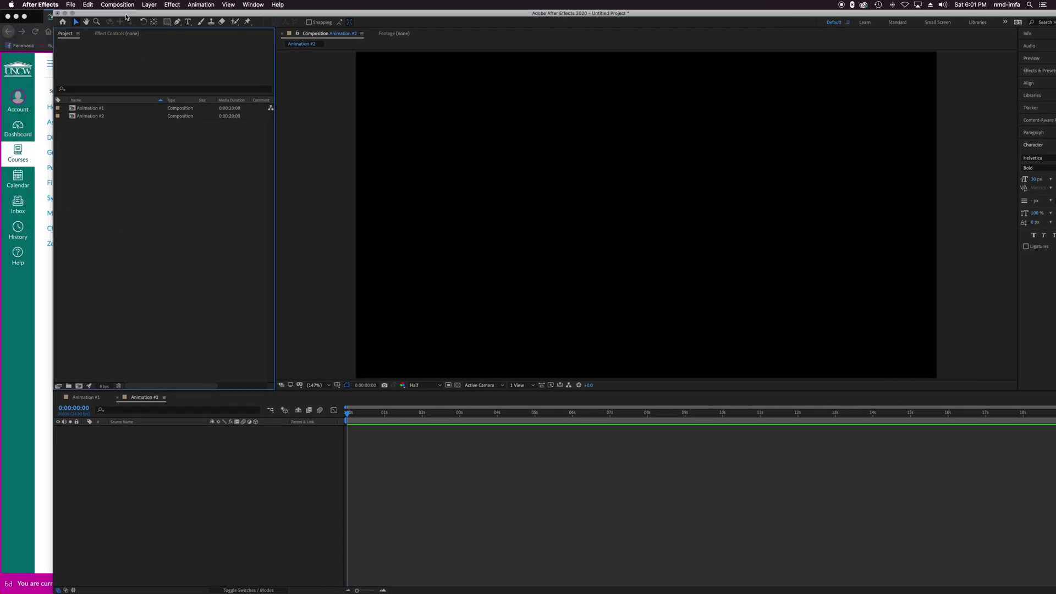
double_click(215, 14)
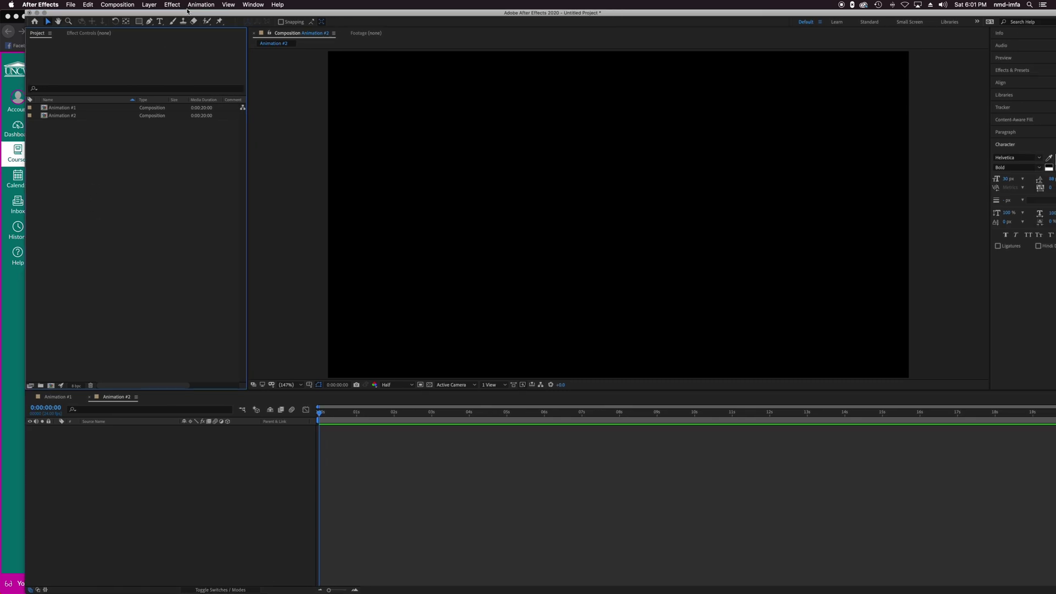
Import cgaxis_hdri_skies_01_62-1.jpg into the project from The Realm of Oogonium folder on the Desktop
left_click(71, 4)
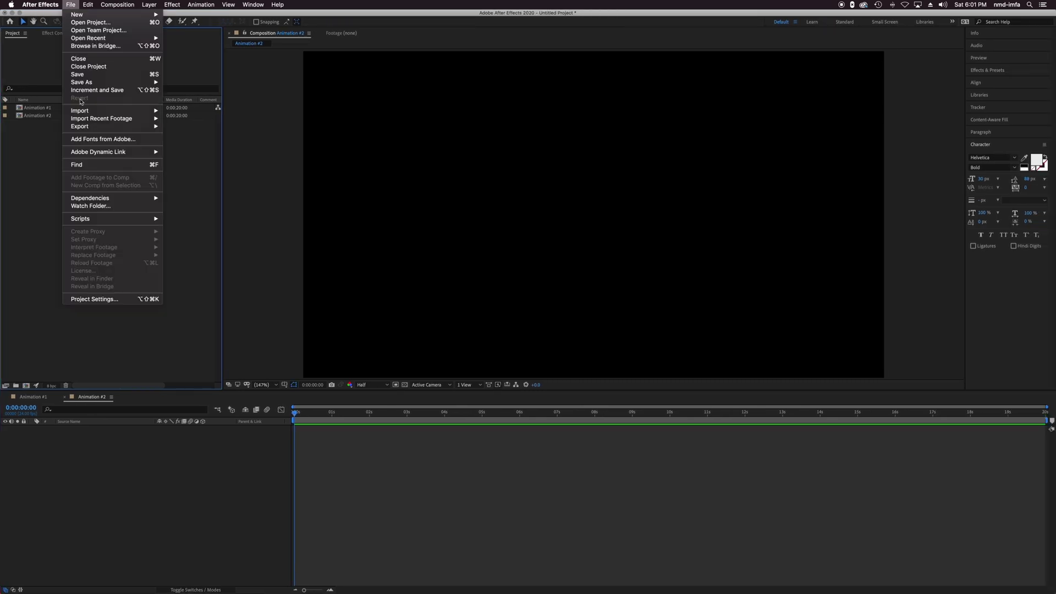
mouse_move(91, 113)
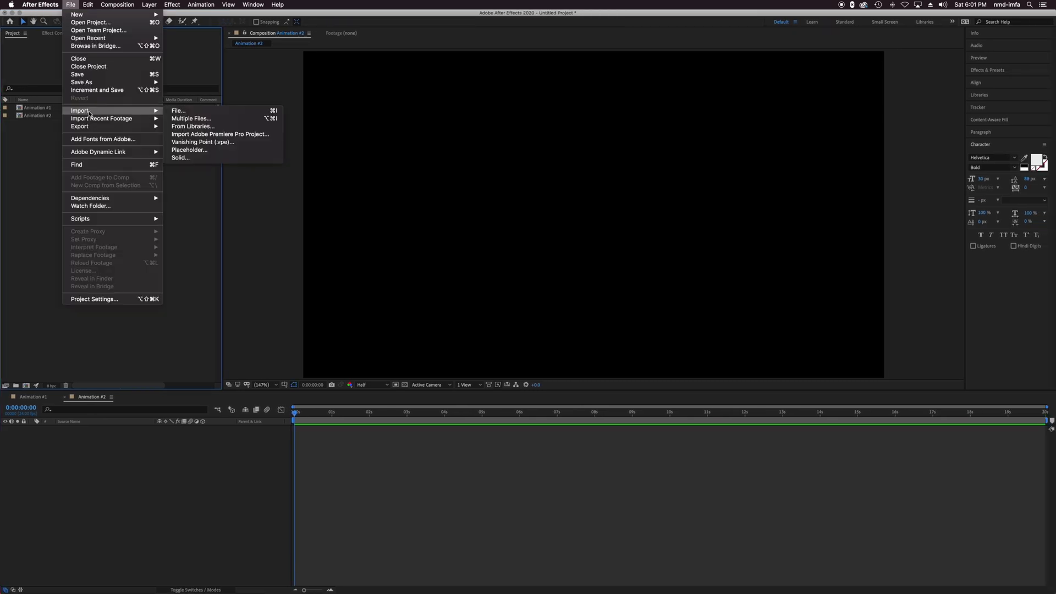
left_click(190, 112)
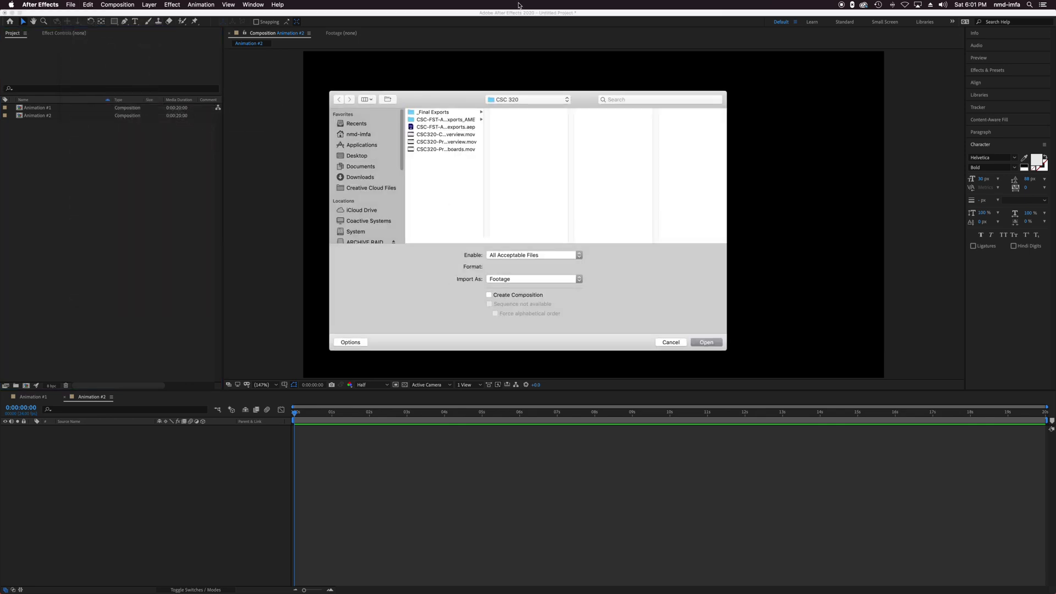
left_click(463, 142)
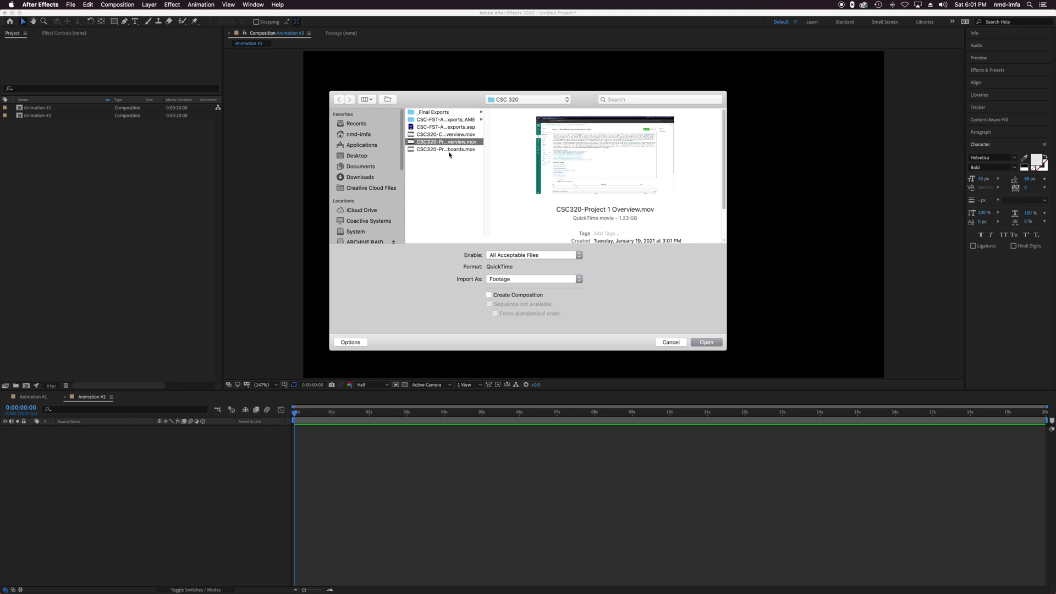
left_click(370, 158)
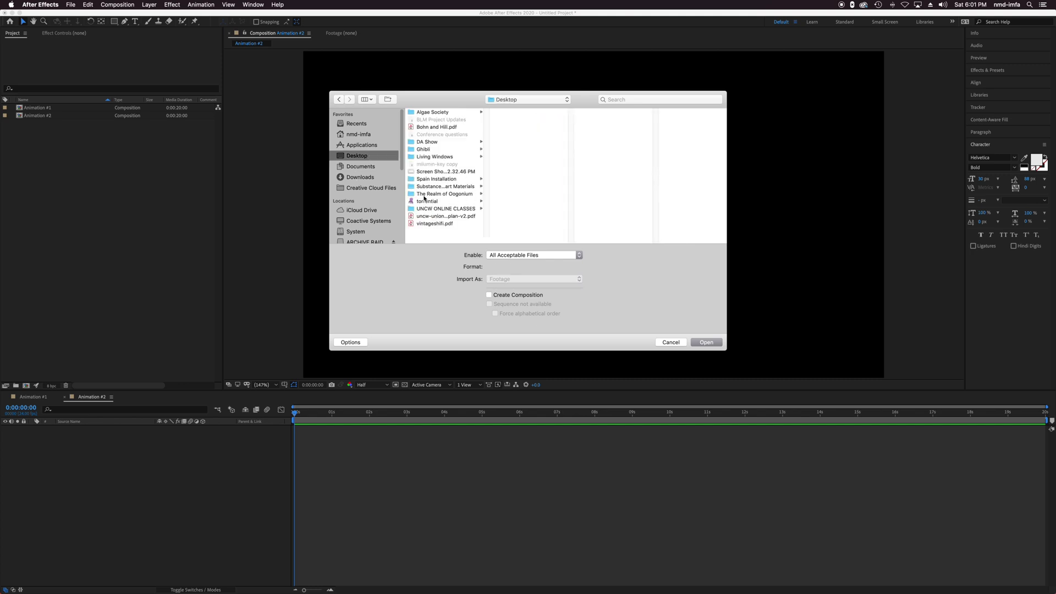
left_click(452, 195)
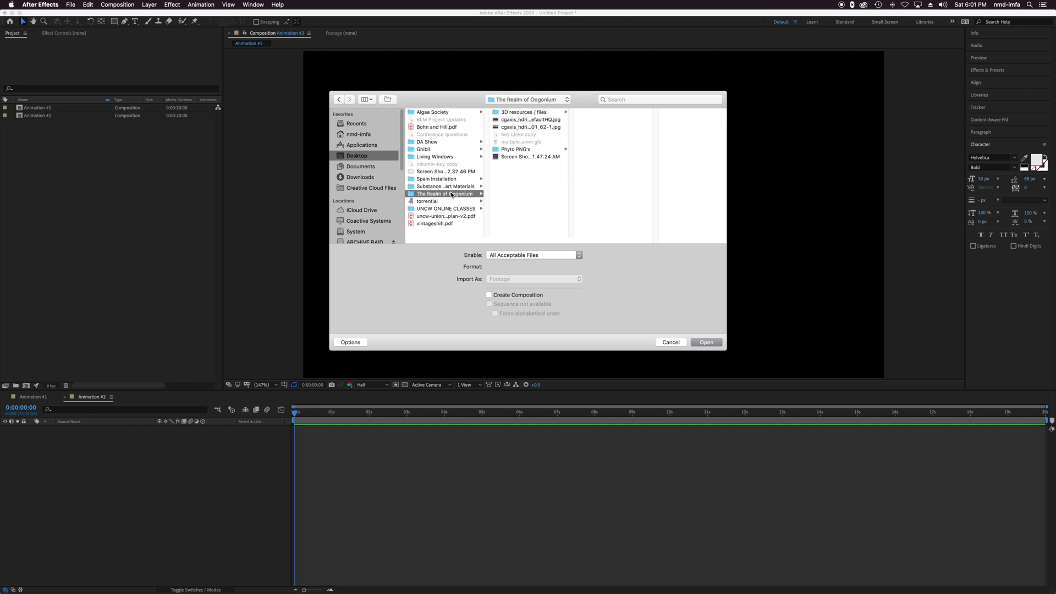
left_click(539, 130)
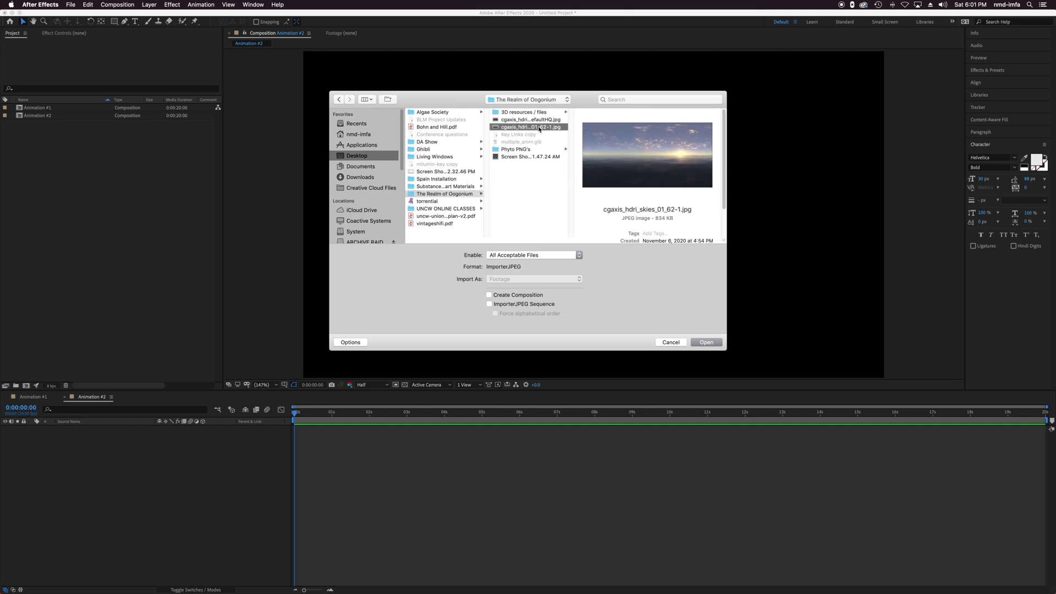
left_click(706, 342)
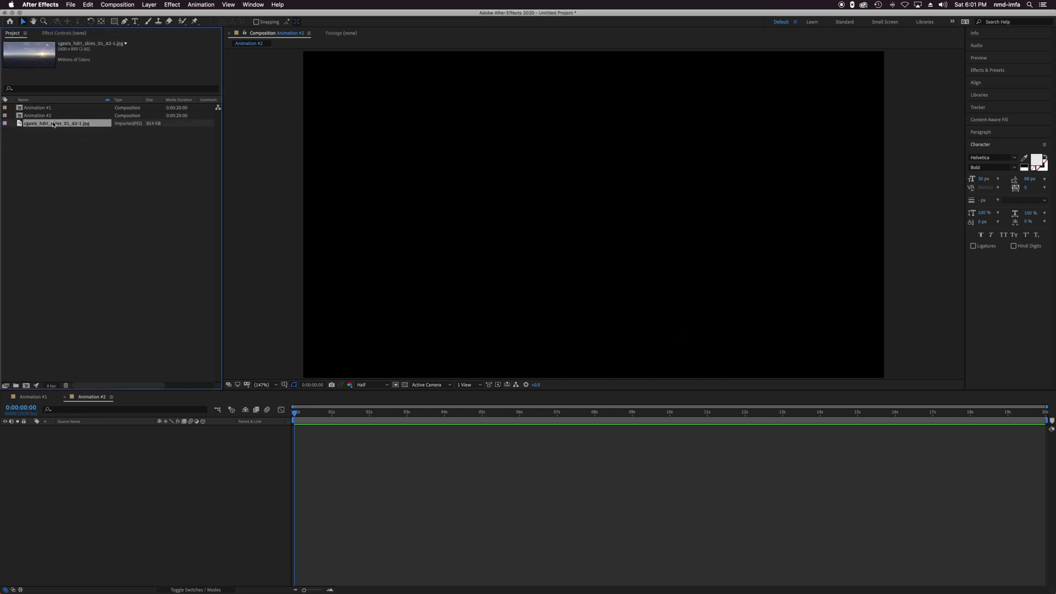
Start another file import and look through The Realm of Oogonium folder and its 3D resources / files subfolders for usable media
left_click(70, 4)
mouse_move(138, 111)
left_click(179, 110)
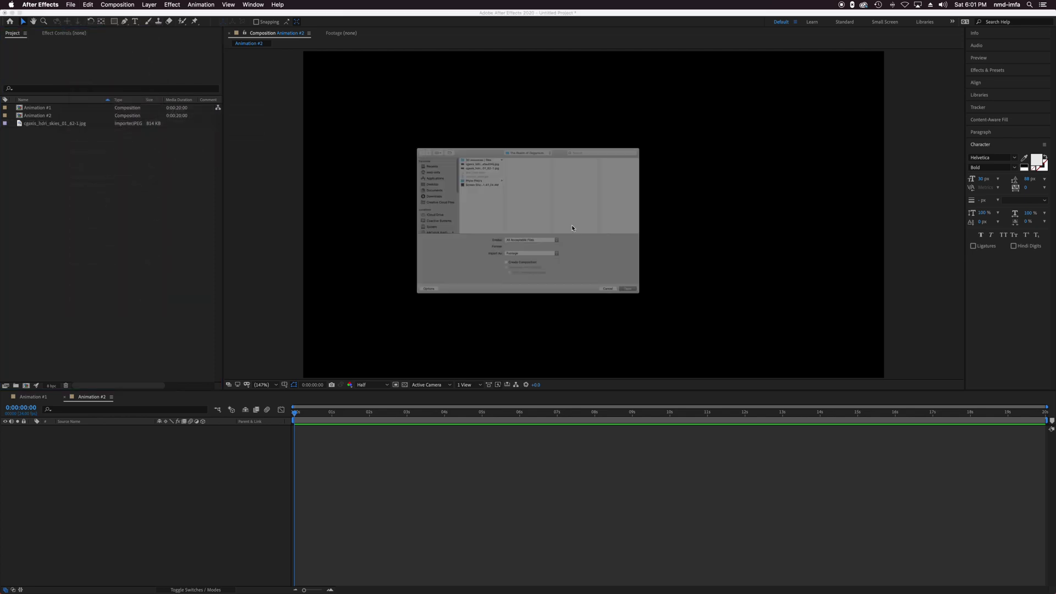
left_click(446, 120)
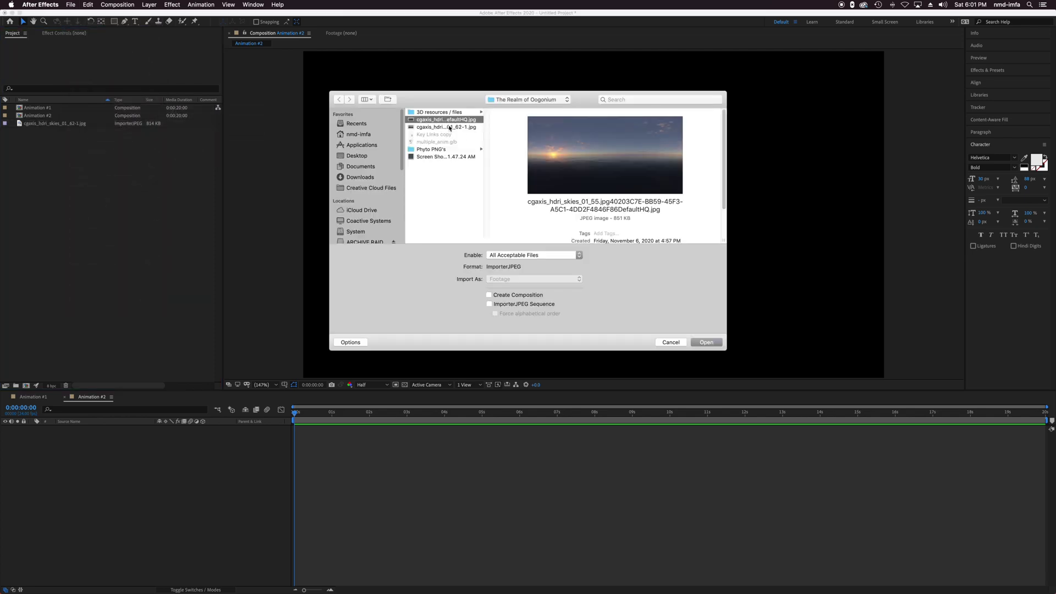
left_click(449, 127)
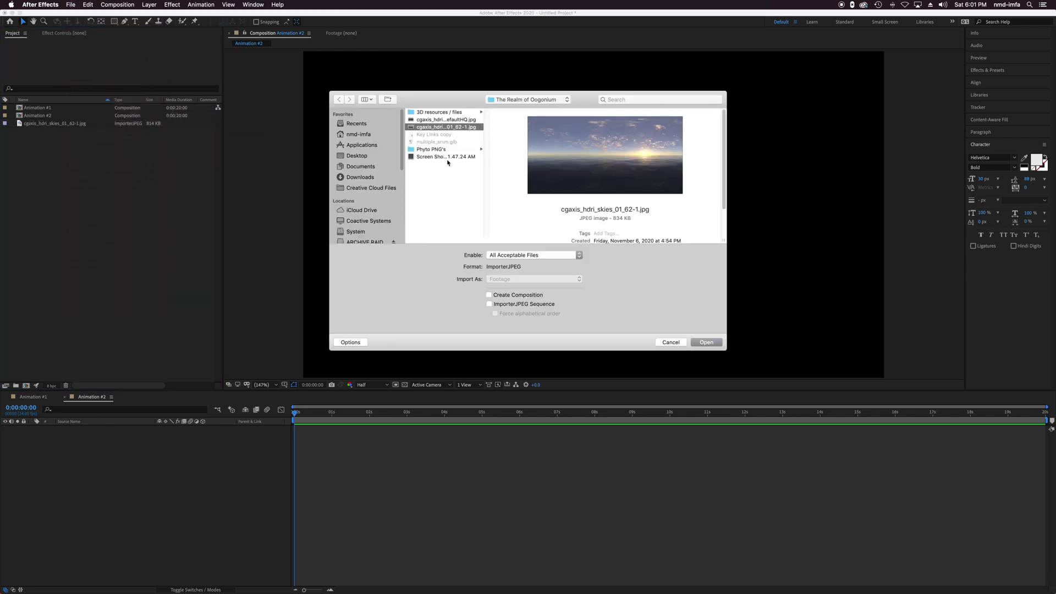
left_click(446, 149)
left_click(459, 113)
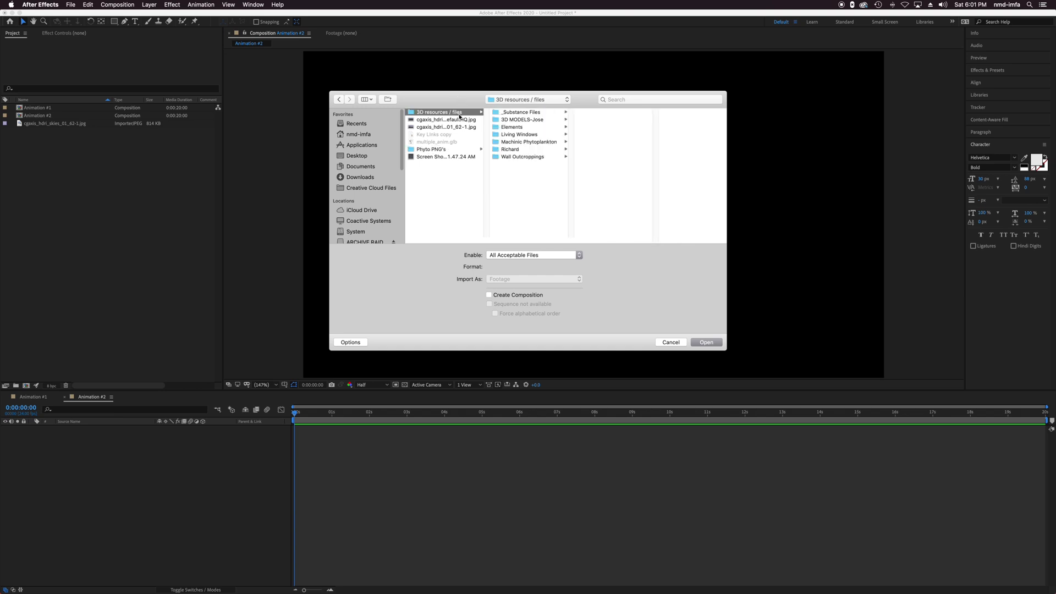
left_click(529, 135)
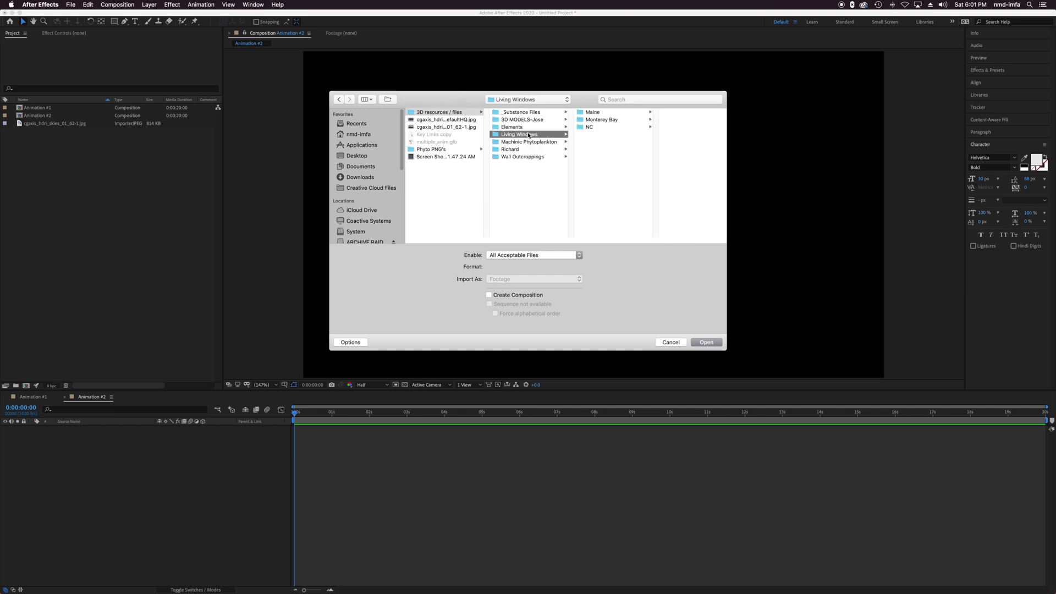
left_click(591, 127)
left_click(595, 121)
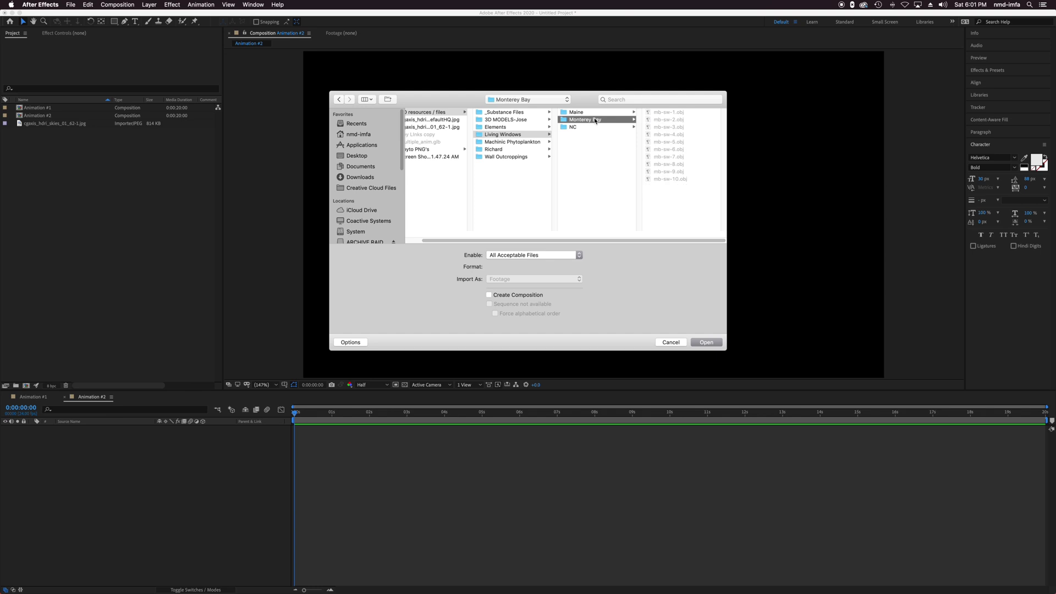
left_click(524, 121)
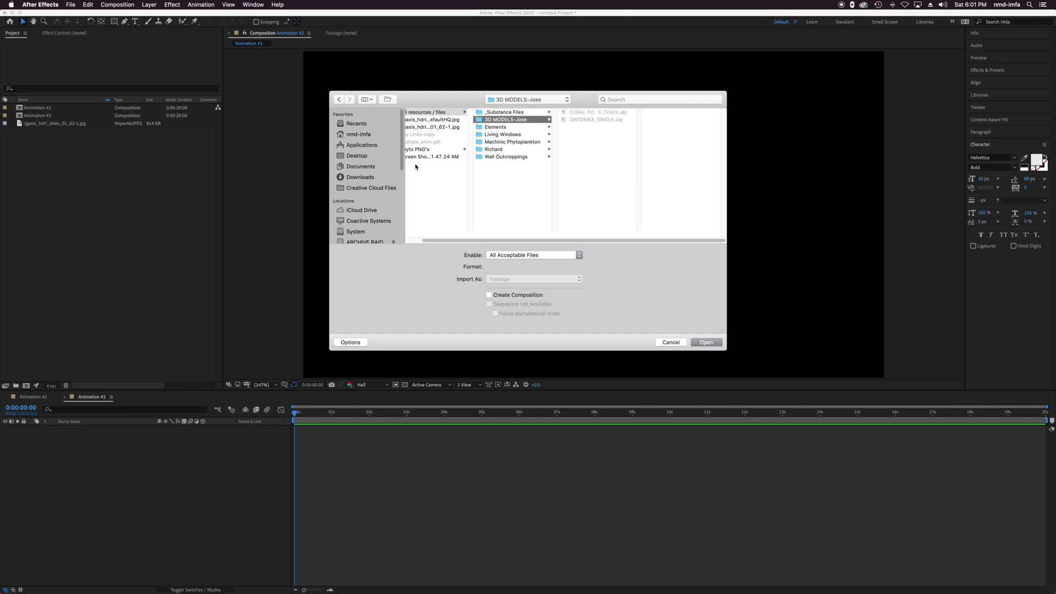
Import the Blackmagic Cinema Camera C0002 QuickTime movie as footage from the ART, _DV, BIG WAVES folder on the ARCHIVE RAID drive
left_click(362, 155)
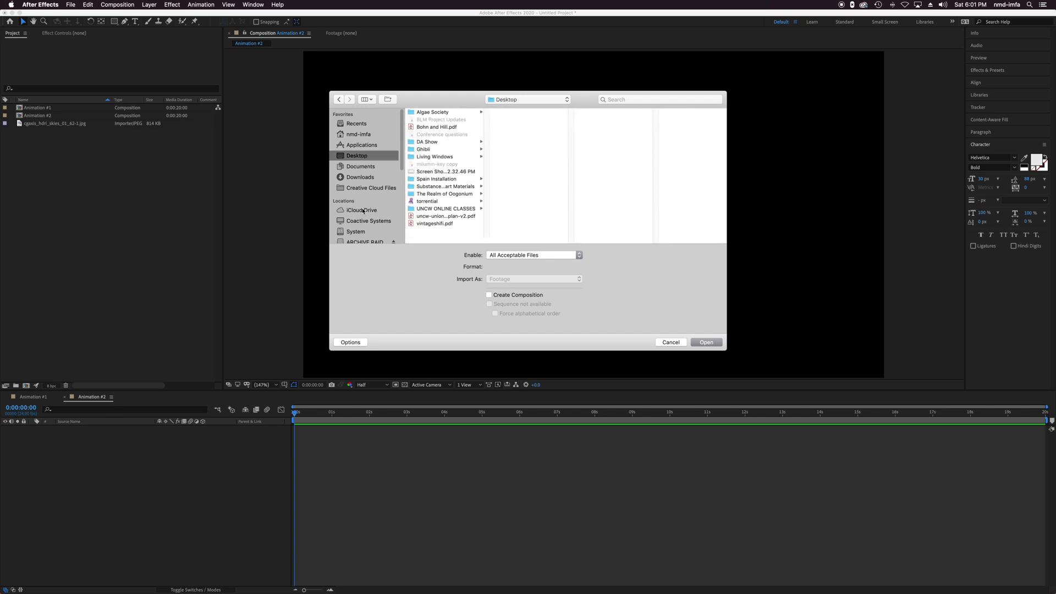
scroll(363, 211, "down", 5)
scroll(365, 181, "up", 3)
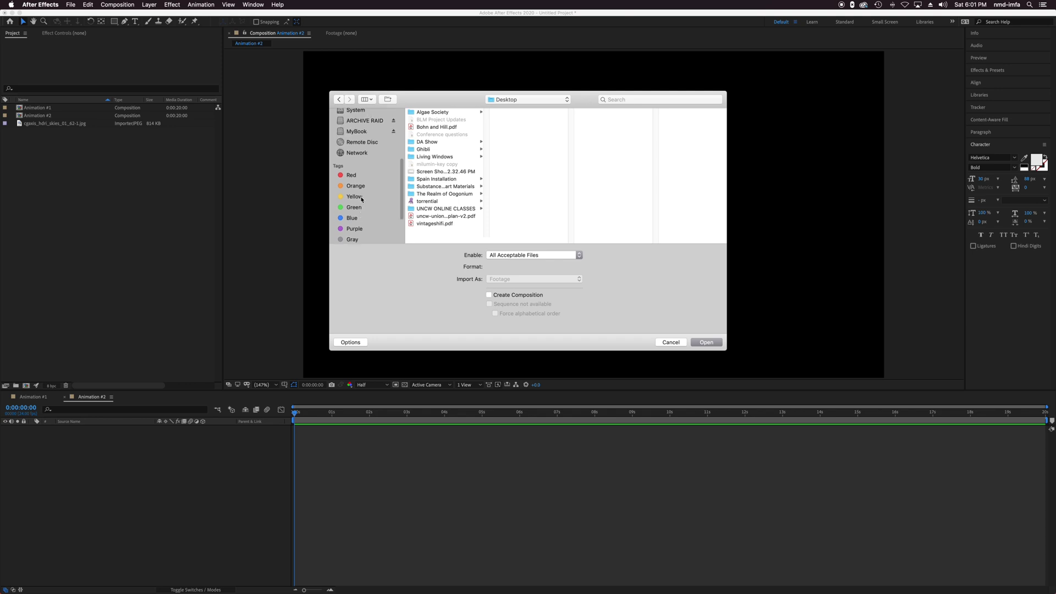
left_click(370, 130)
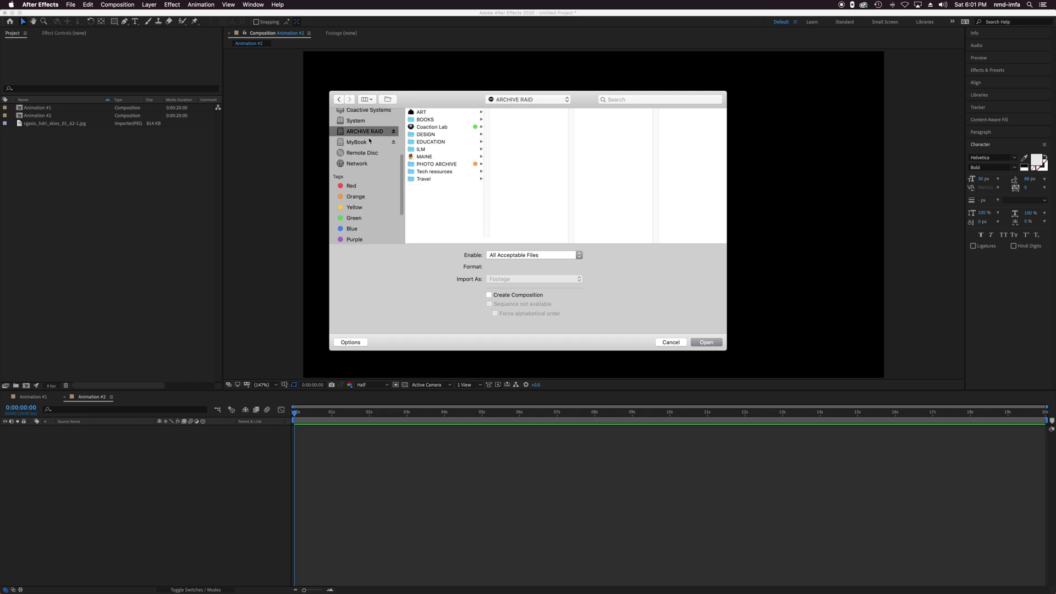
left_click(436, 112)
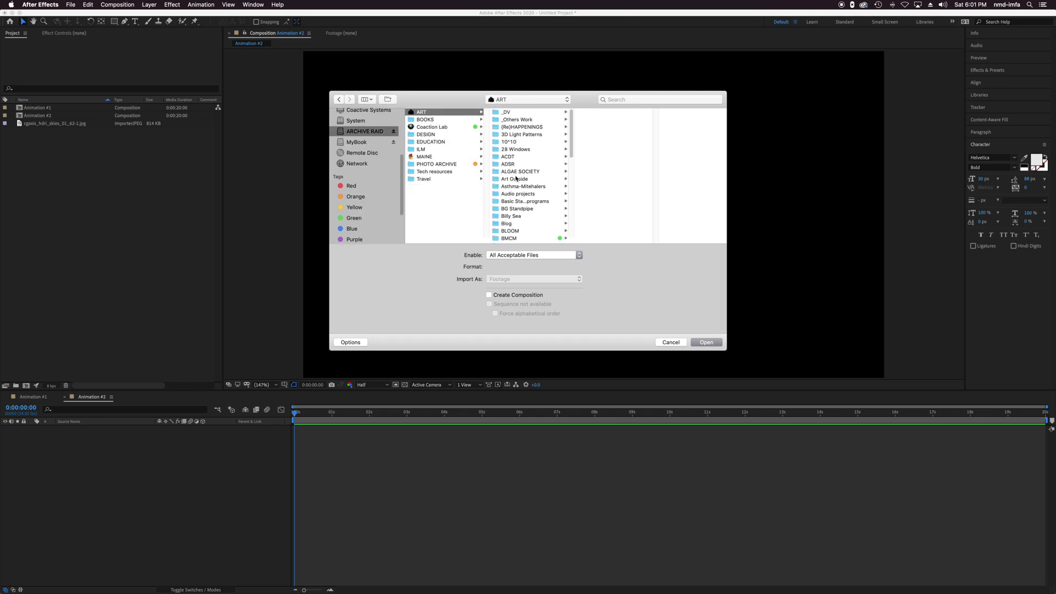
left_click(523, 113)
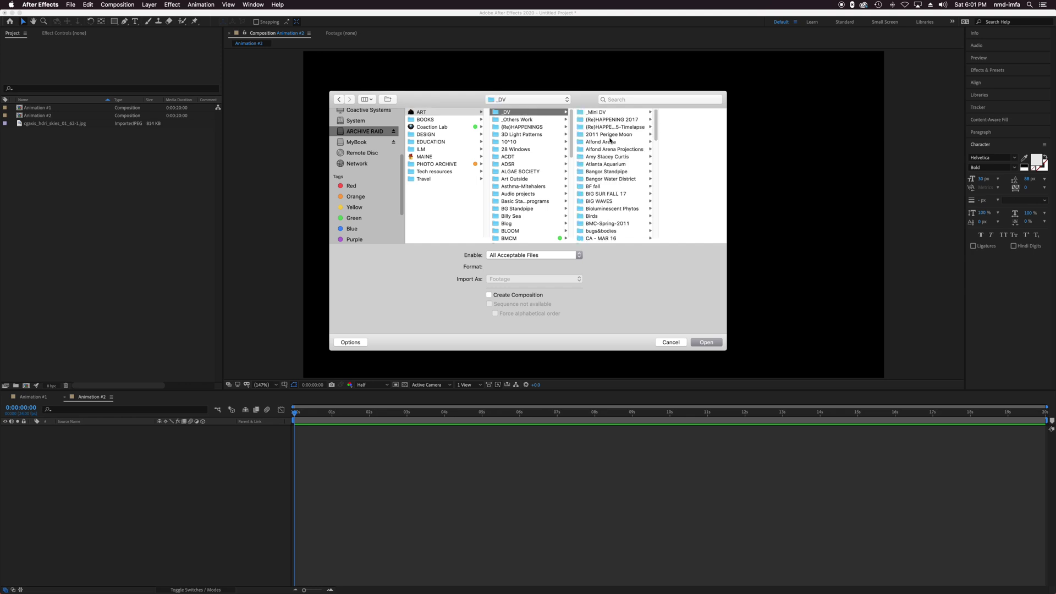
left_click(626, 113)
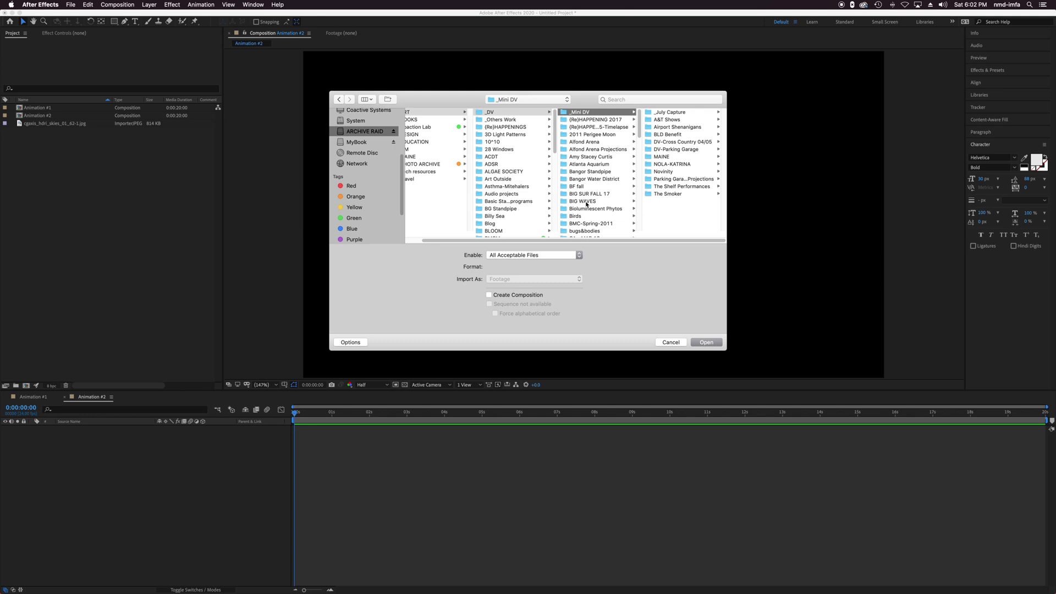
left_click(586, 201)
left_click(676, 136)
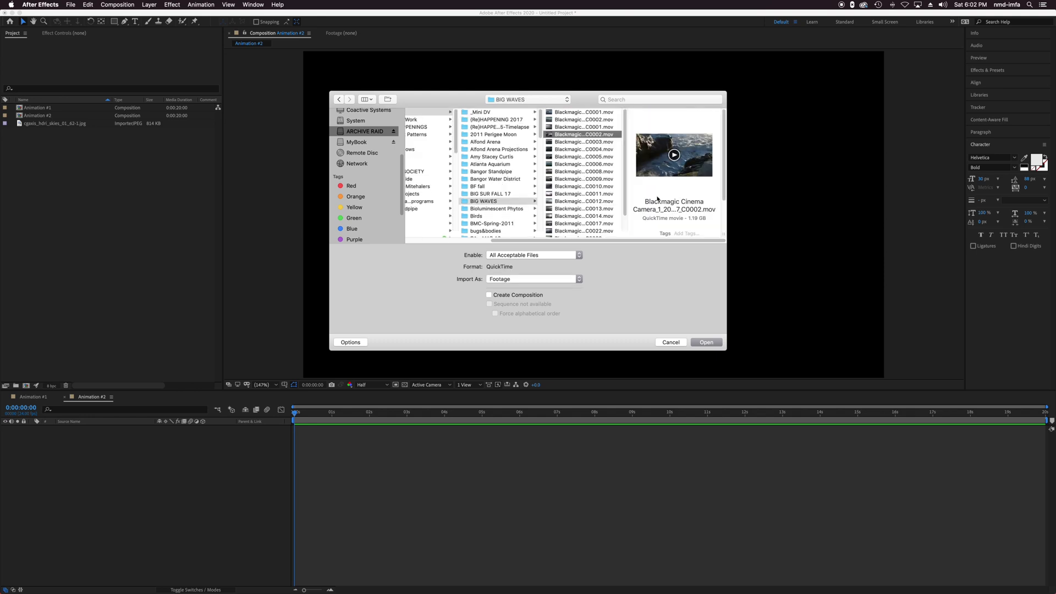
left_click(706, 343)
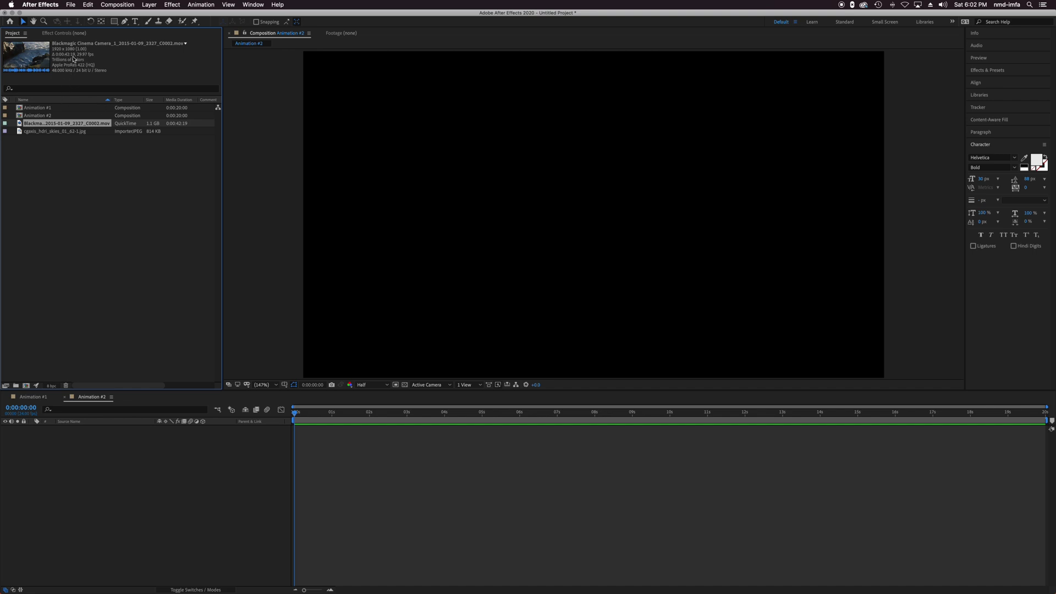
Compare the details of the imported image and movie, and switch between the two composition timelines, ending on Animation #1
left_click(43, 132)
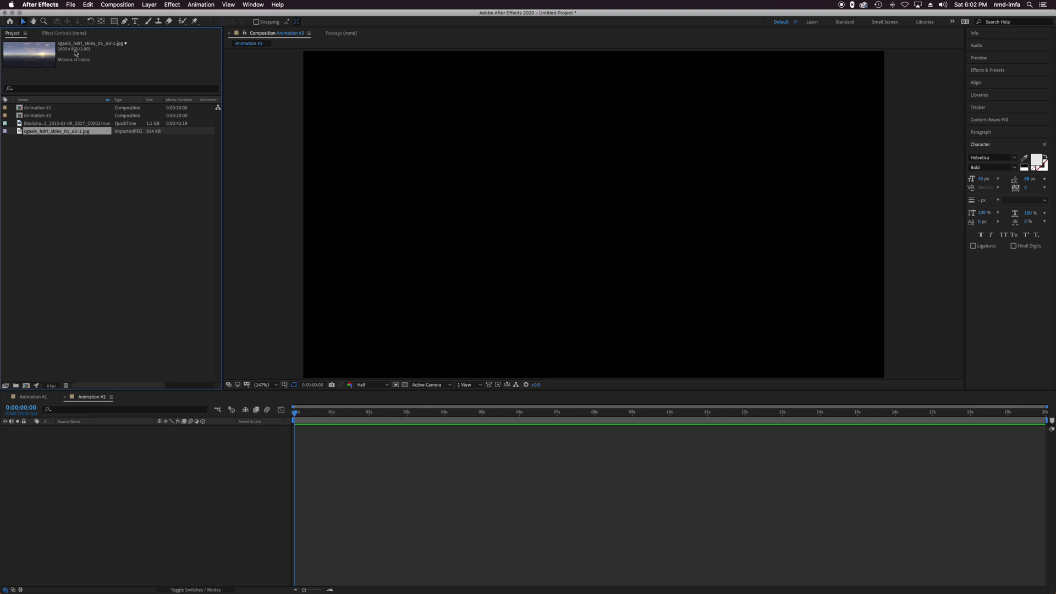
left_click(44, 123)
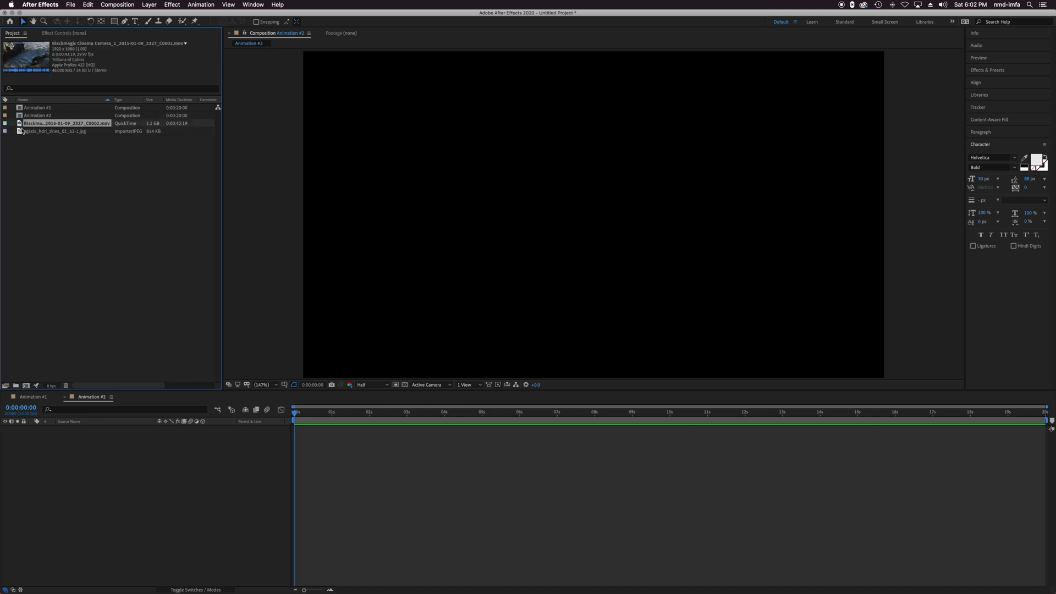
left_click(41, 397)
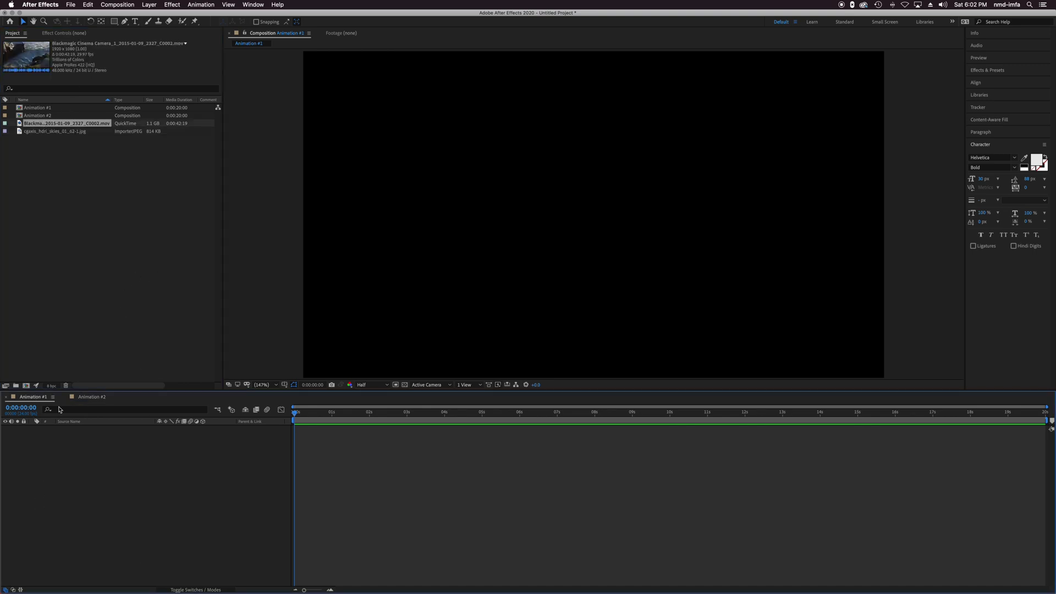
left_click(23, 109)
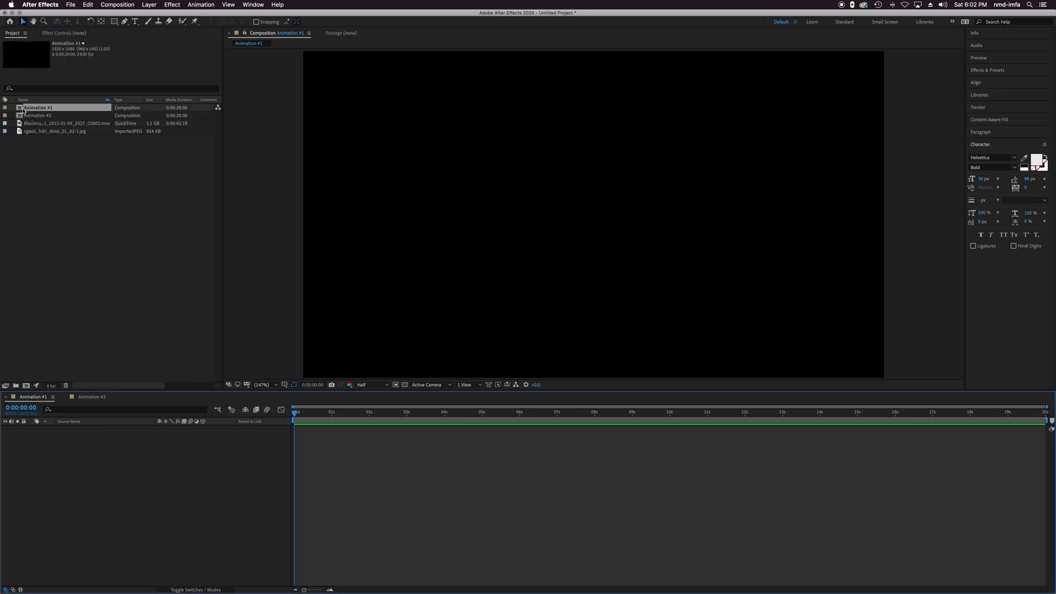
left_click(90, 397)
left_click(29, 398)
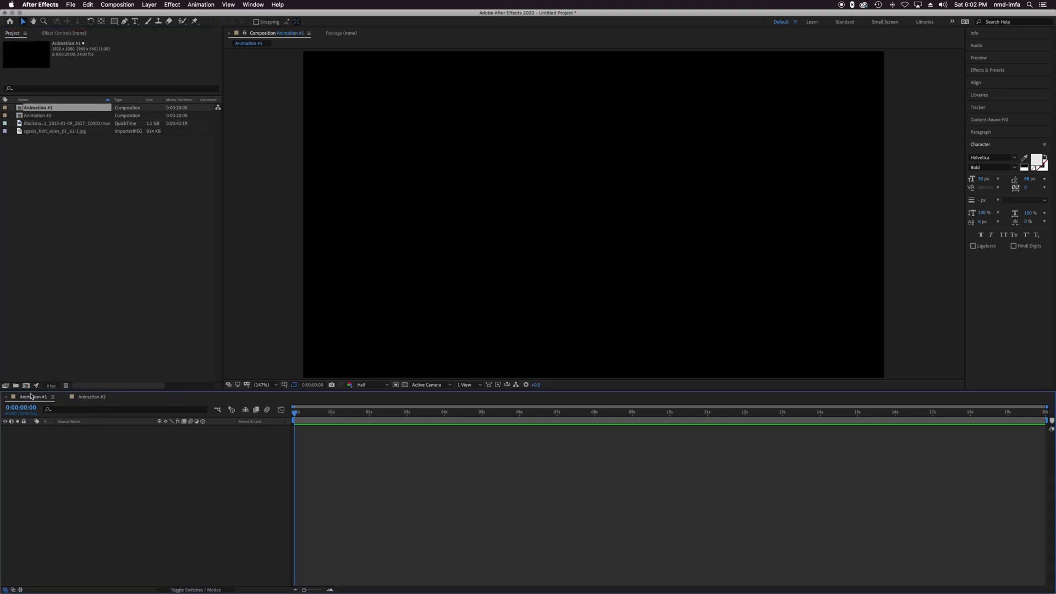
Add the Blackmagic wave movie to the Animation #1 timeline as a layer starting at 0:00:00:00
left_click(21, 125)
left_click_drag(19, 124, 323, 447)
left_click_drag(448, 436, 418, 430)
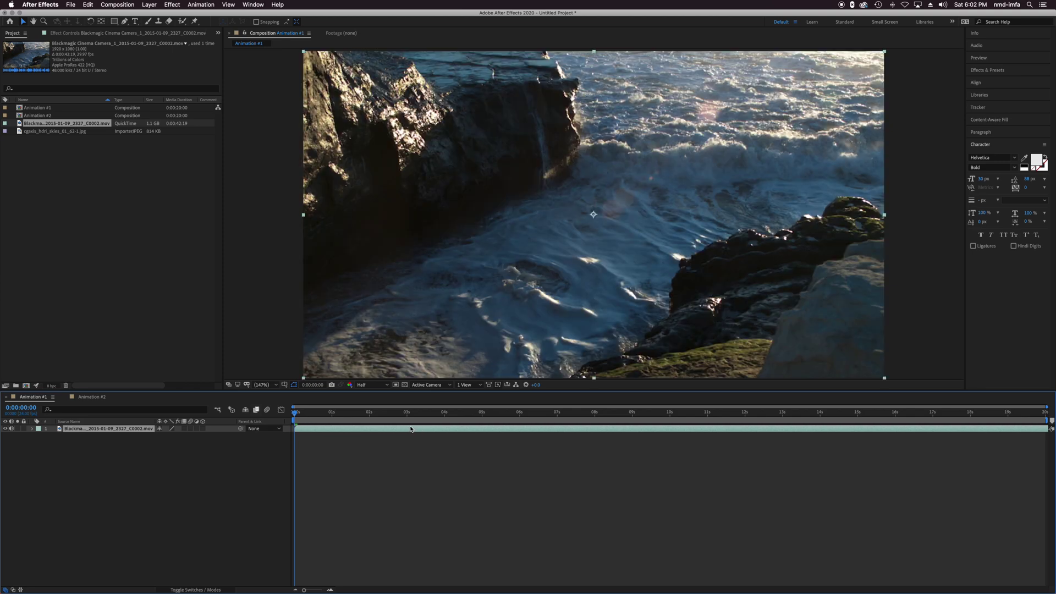
left_click_drag(410, 429, 385, 430)
Play a preview of Animation #1 from the start of the timeline and stop it at 0:00:03:23
left_click_drag(296, 415, 277, 396)
key("space")
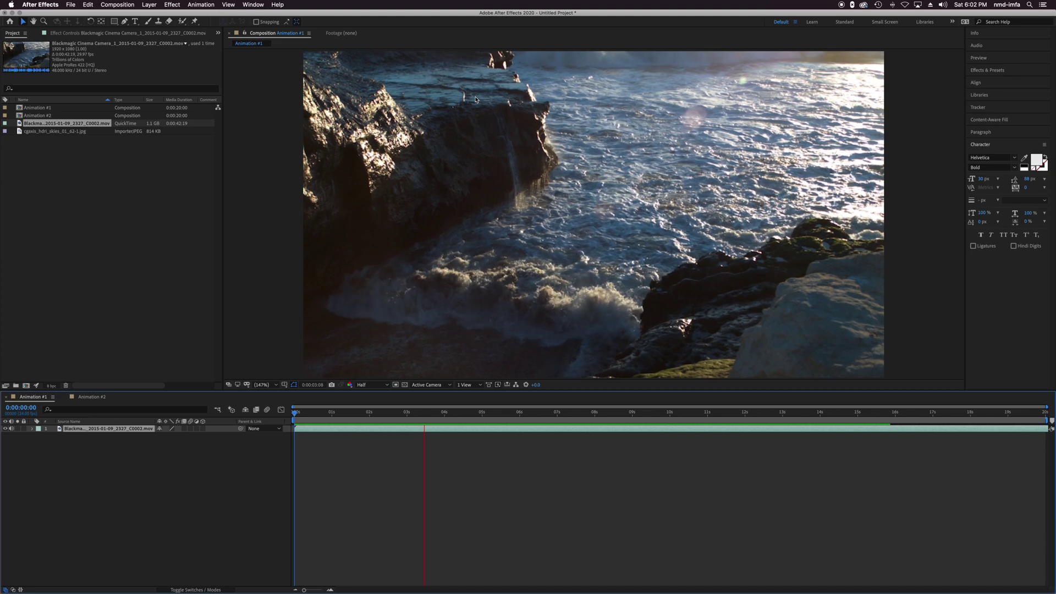
key("space")
Zoom the composition view out and back in, ending at 100% magnification
left_click(600, 232)
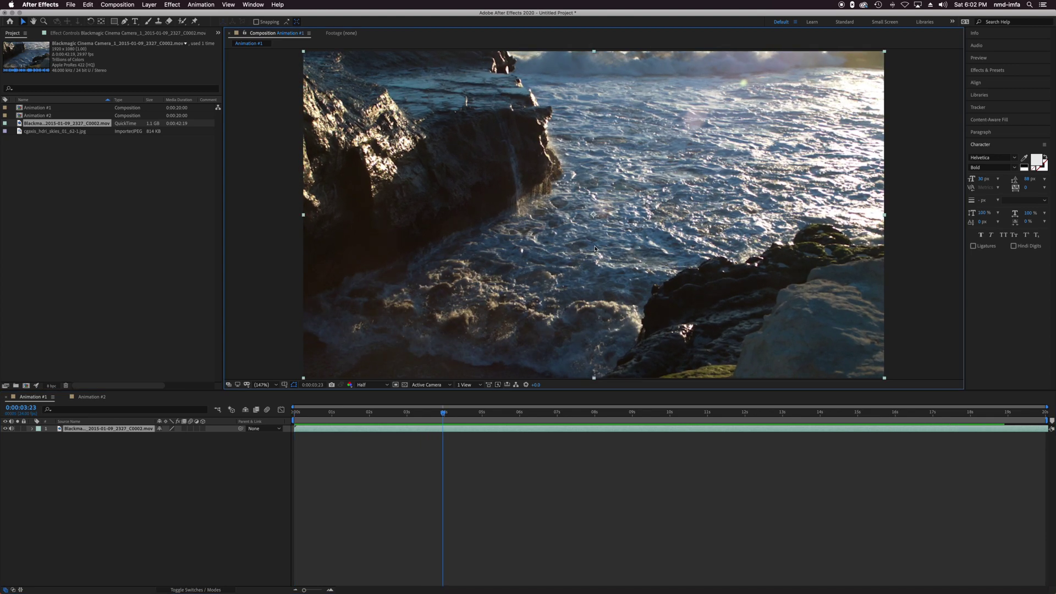
key("comma")
key("comma")
key("period")
key("period")
key("comma")
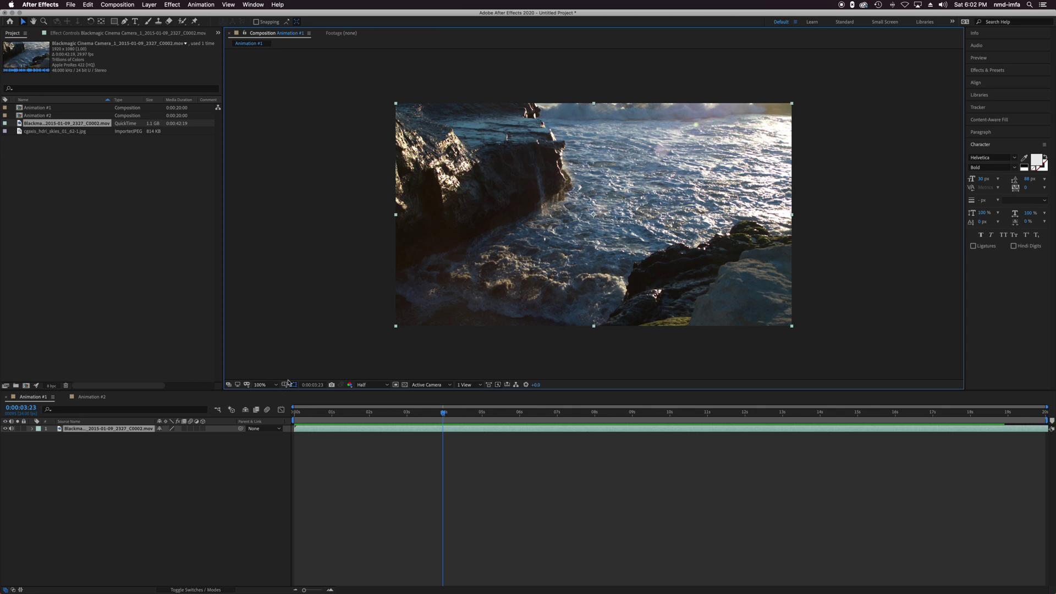
Set the composition view's magnification to 50%, and return it to Fit
left_click(265, 385)
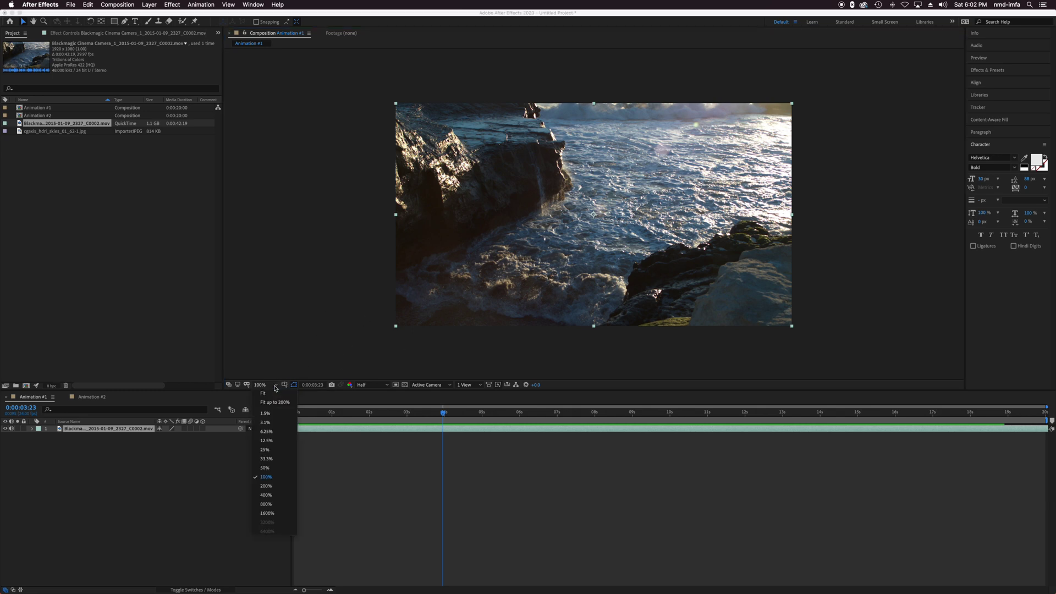
left_click(282, 469)
left_click(275, 386)
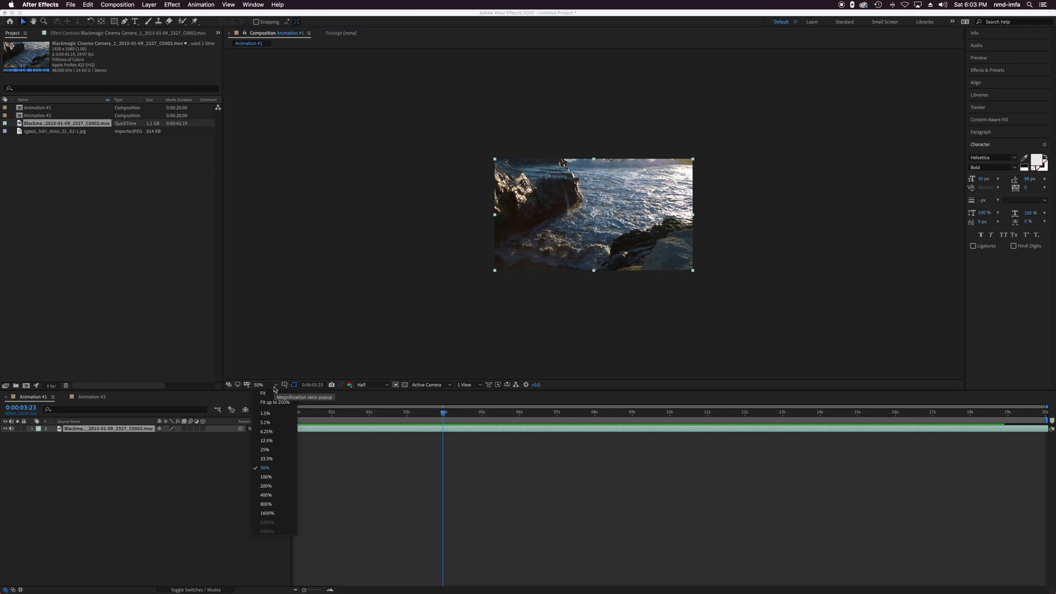
left_click(265, 393)
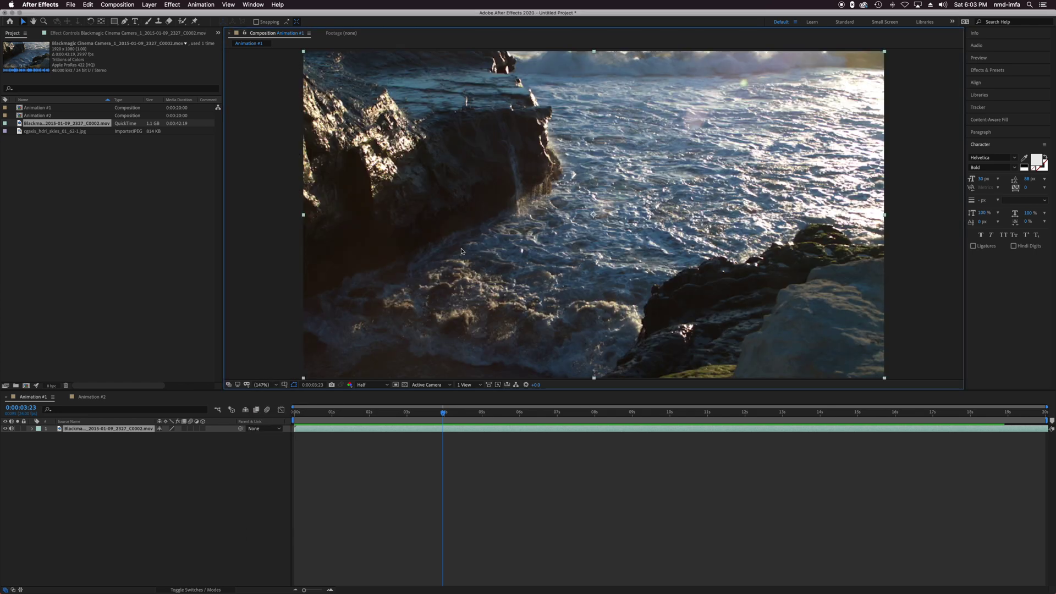
Set the composition view's magnification to 100%
left_click(266, 236)
left_click(433, 214)
key("slash")
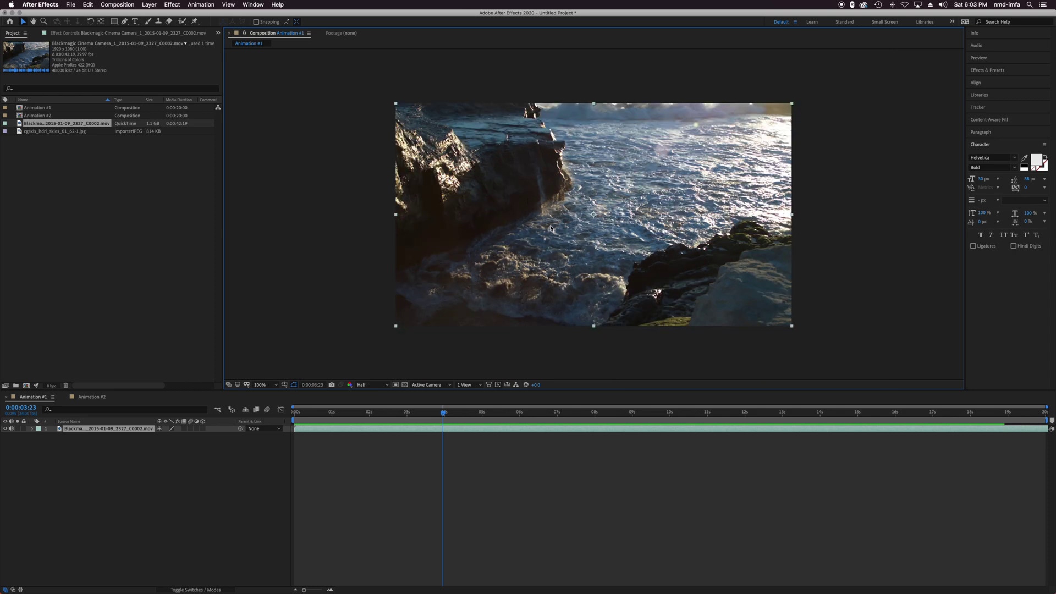
Try moving and scaling down the wave movie layer in the composition, undoing each change, and toggle the layer's visibility off and on
left_click_drag(695, 196, 747, 206)
key("super+z")
left_click_drag(793, 107, 698, 179)
key("super+z")
left_click(6, 429)
left_click(6, 429)
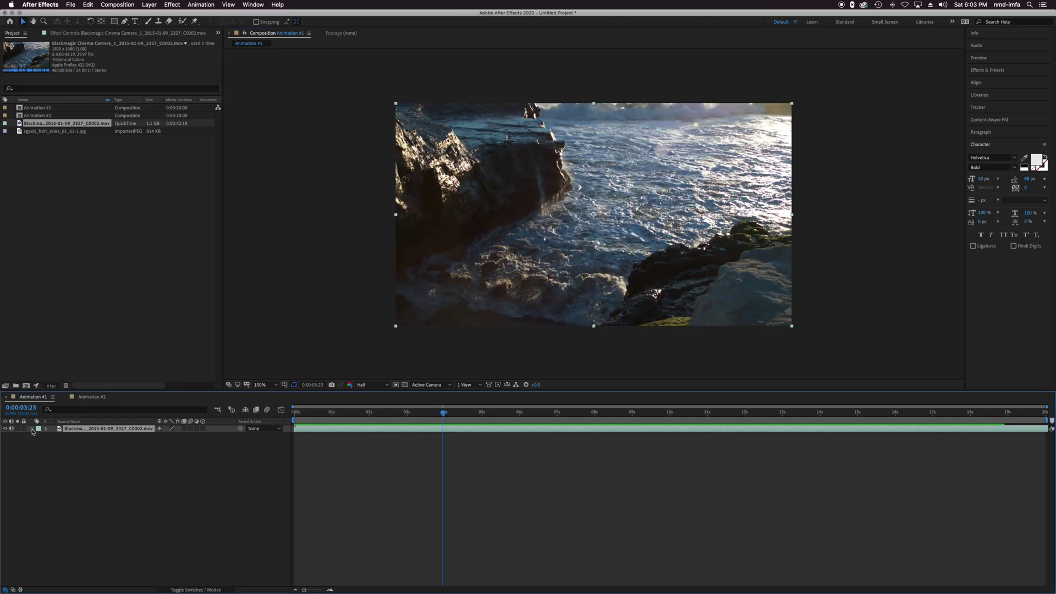
Reveal the wave movie layer's Transform properties and examine its audio levels and waveform
left_click(32, 429)
left_click(40, 436)
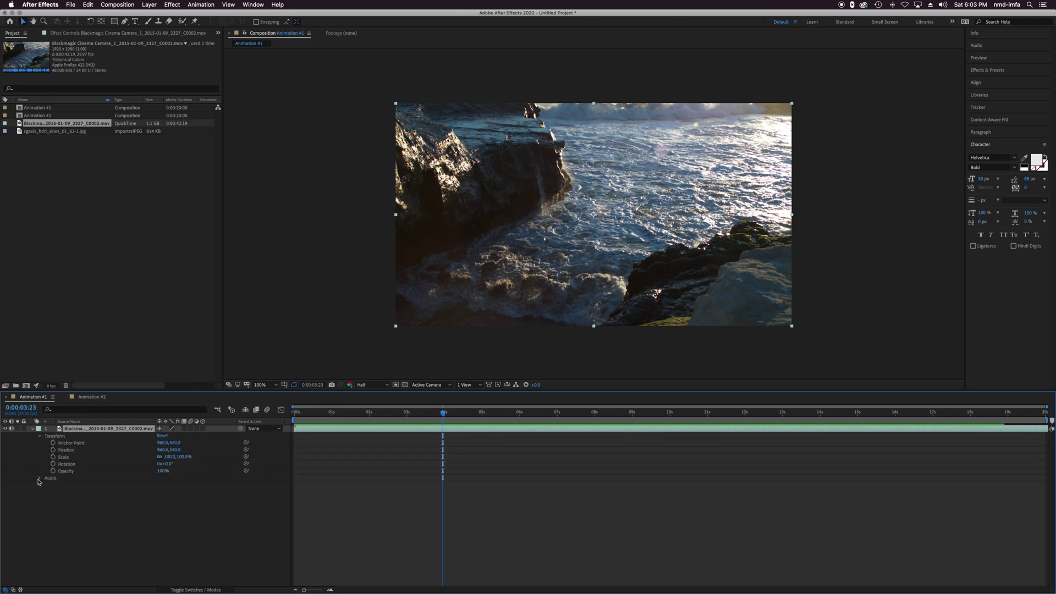
left_click(40, 478)
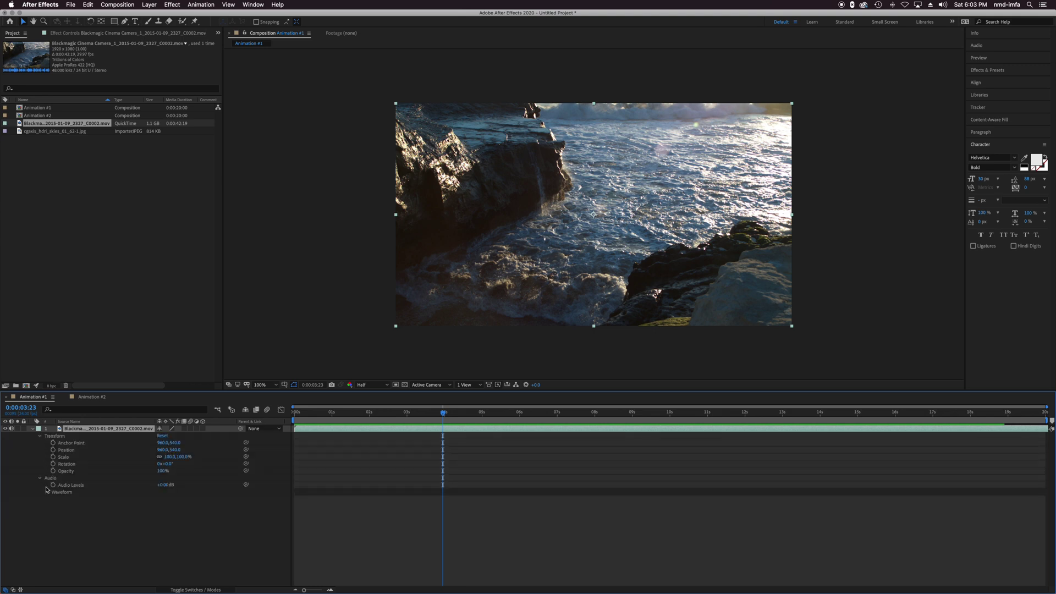
left_click(47, 493)
left_click(41, 478)
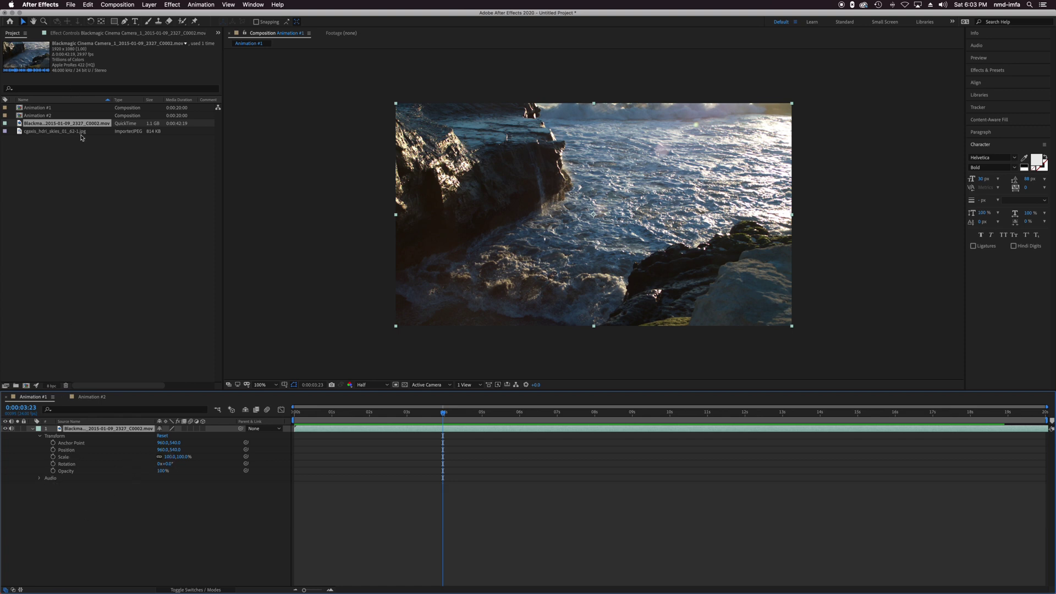
Try adjusting the wave movie layer's opacity and rotation values, restore the original settings, and deselect the layer
mouse_move(162, 473)
left_mouse_down()
mouse_move(121, 470)
mouse_move(170, 470)
left_mouse_up()
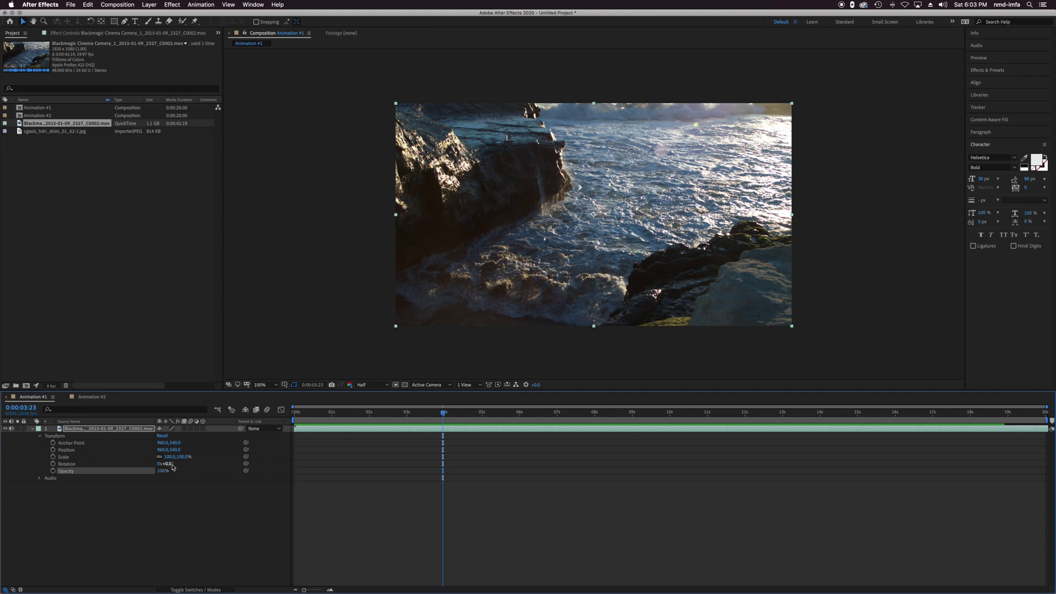
left_click_drag(170, 467, 148, 450)
key("cmd+z")
left_click(163, 450)
left_click(170, 519)
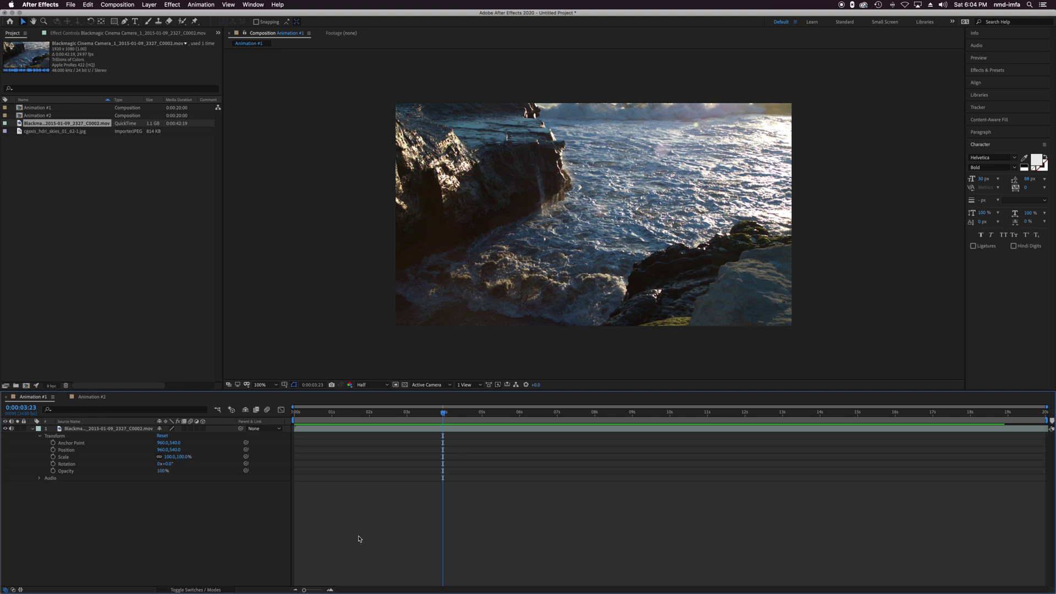
Add cgaxis_hdri_skies_01_62-1.jpg to Animation #1 above the wave movie and scale it down proportionally to about 68.2%
mouse_move(305, 590)
left_mouse_down()
mouse_move(323, 590)
mouse_move(304, 590)
left_mouse_up()
left_click(34, 132)
left_click_drag(17, 135, 71, 428)
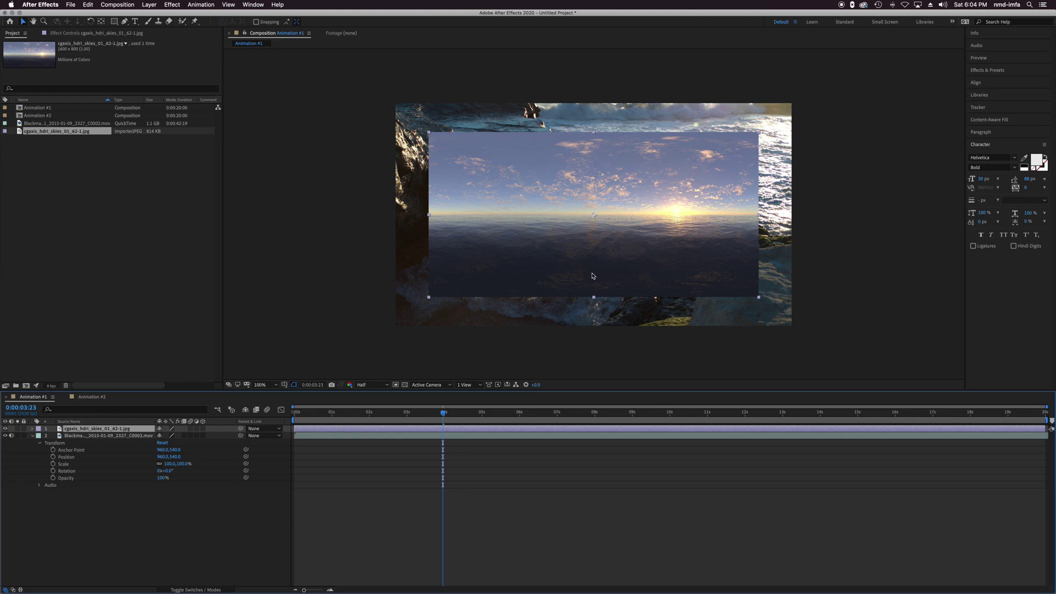
left_click_drag(759, 133, 706, 158)
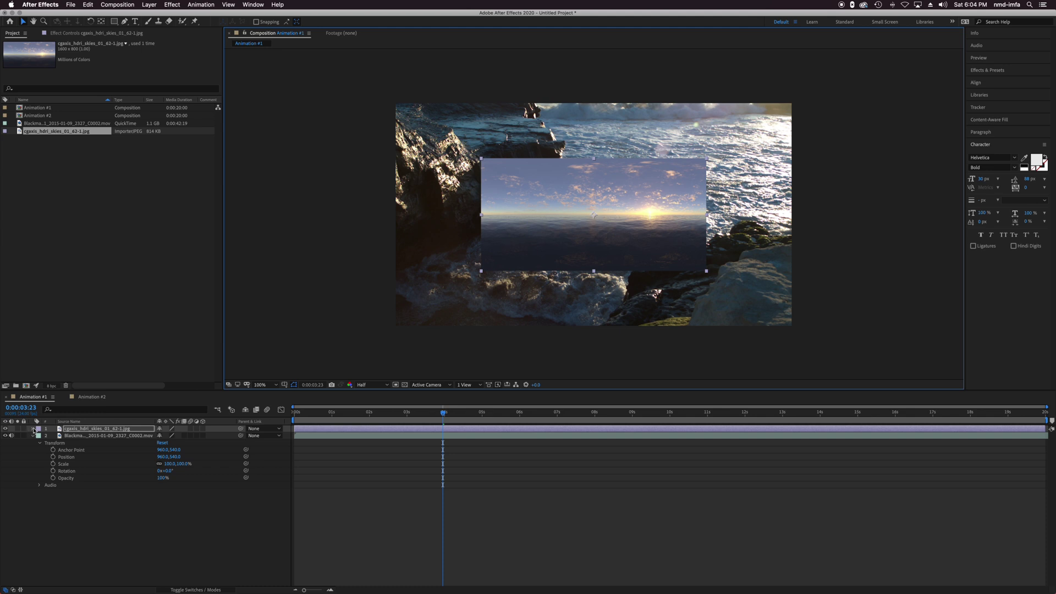
Reveal the sky image layer's Transform properties, set its opacity to 87%, and deselect the layer
left_click(33, 428)
left_click(40, 436)
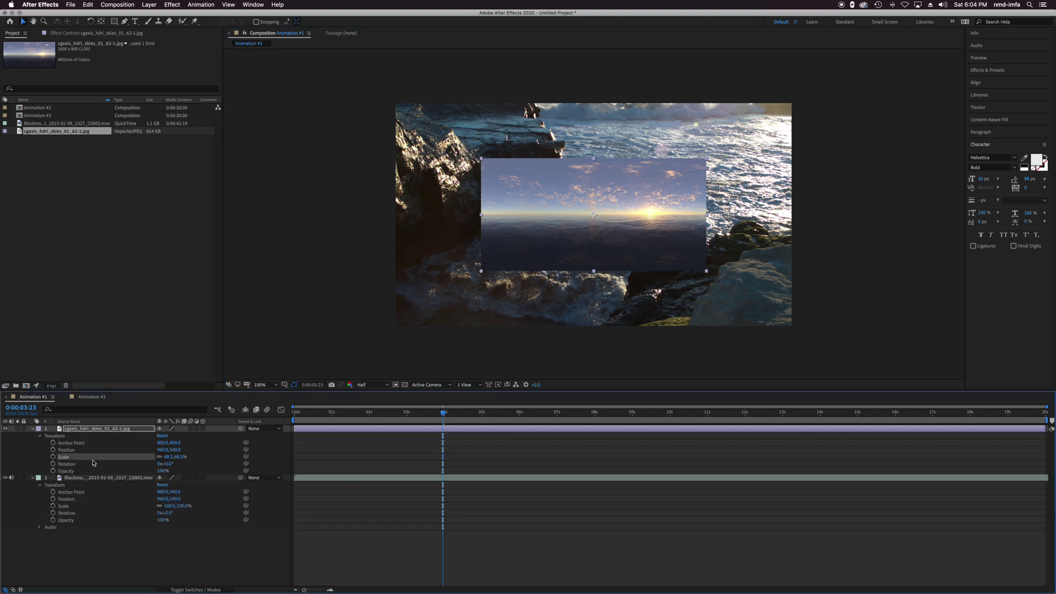
left_click_drag(163, 472, 137, 472)
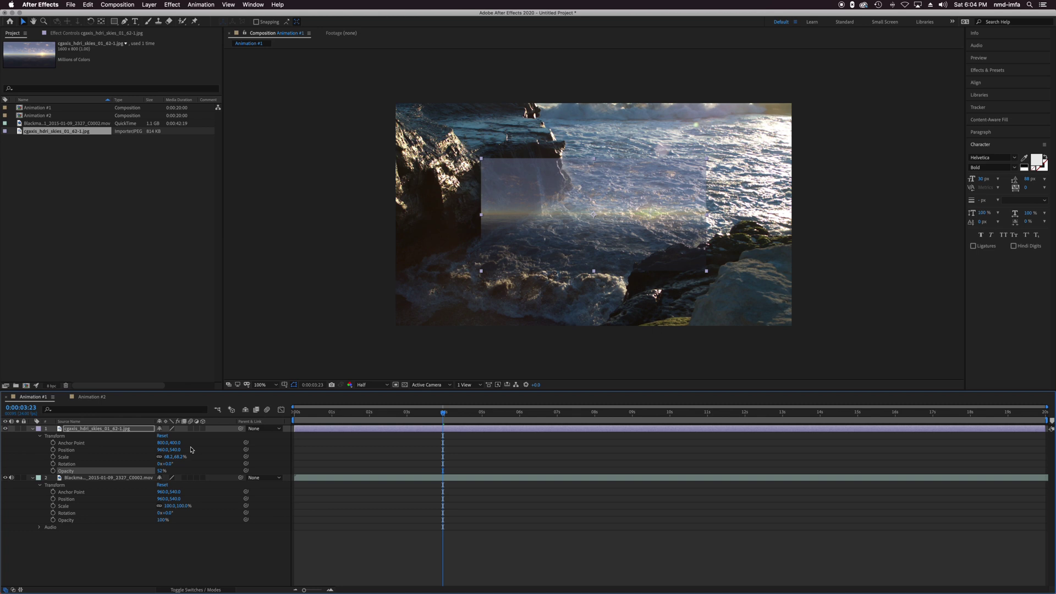
left_click_drag(159, 472, 185, 472)
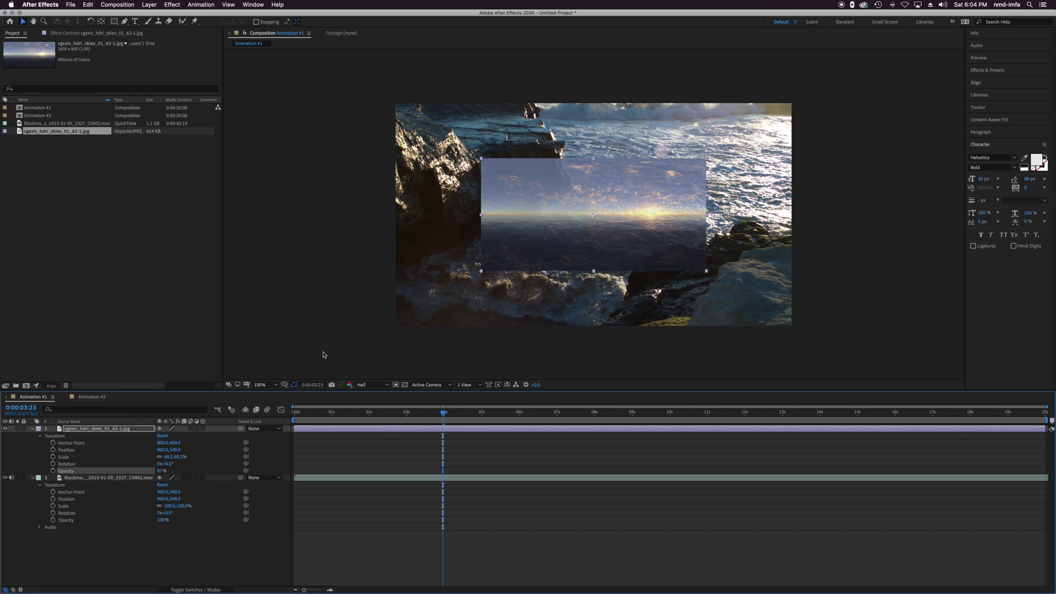
left_click(344, 306)
Select the sky image layer and examine the effect categories available for it, including the transition effects
left_click(178, 4)
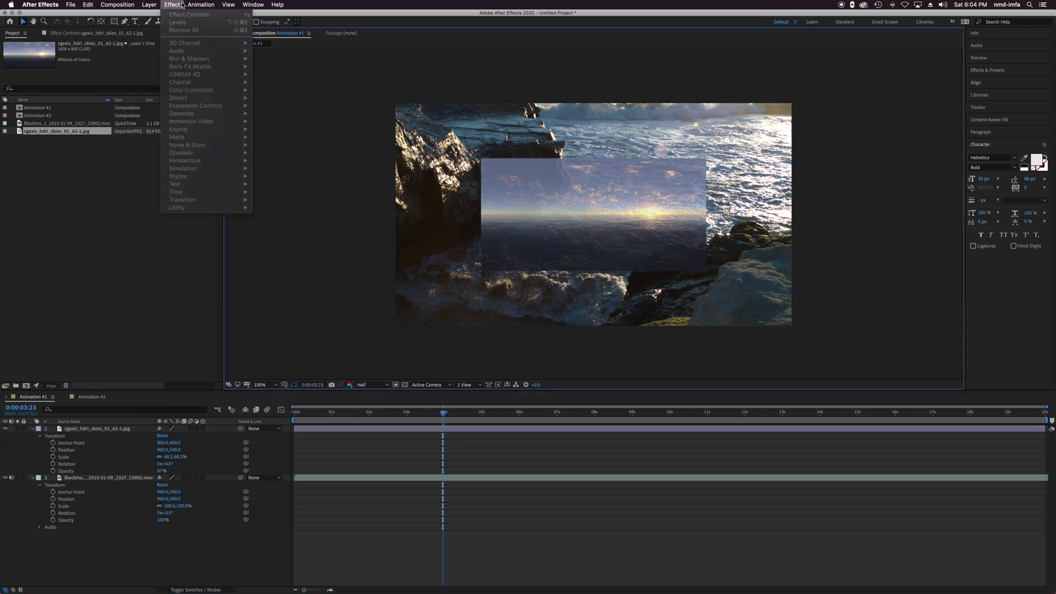
left_click(183, 5)
left_click(654, 252)
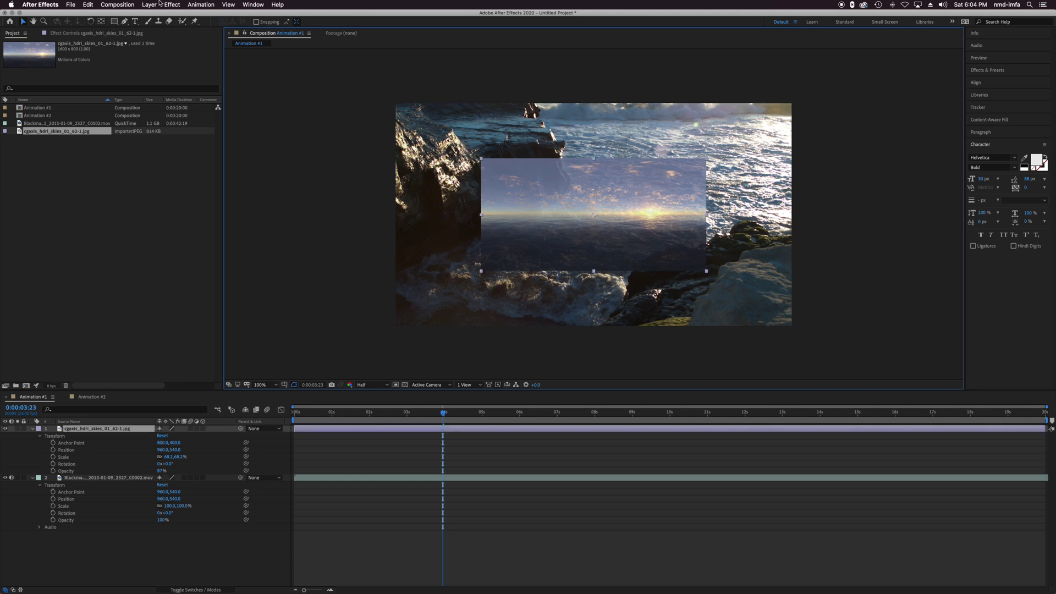
left_click(172, 4)
mouse_move(212, 195)
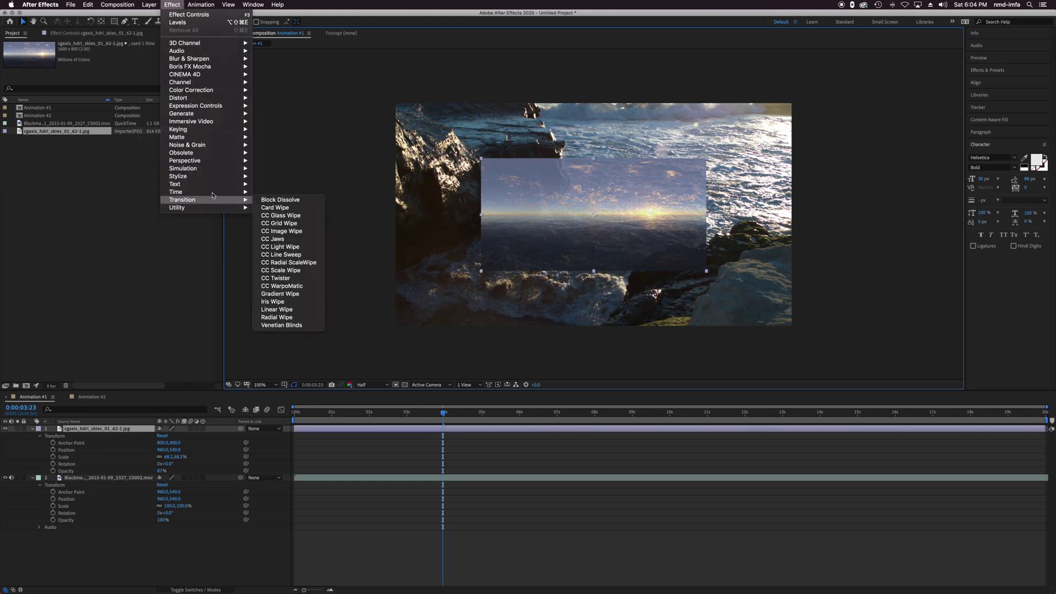
mouse_move(209, 86)
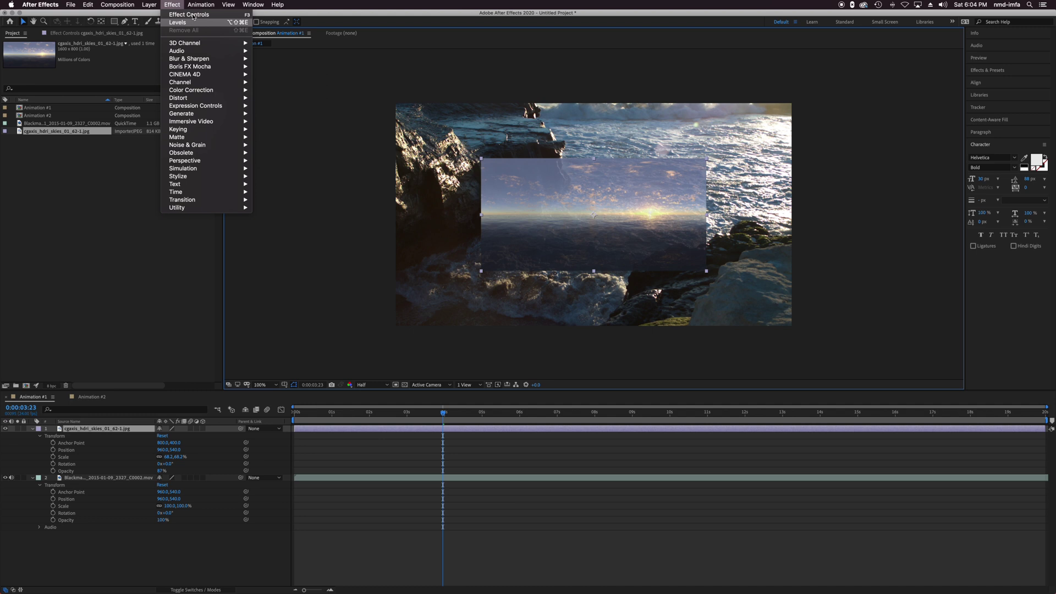
left_click(184, 4)
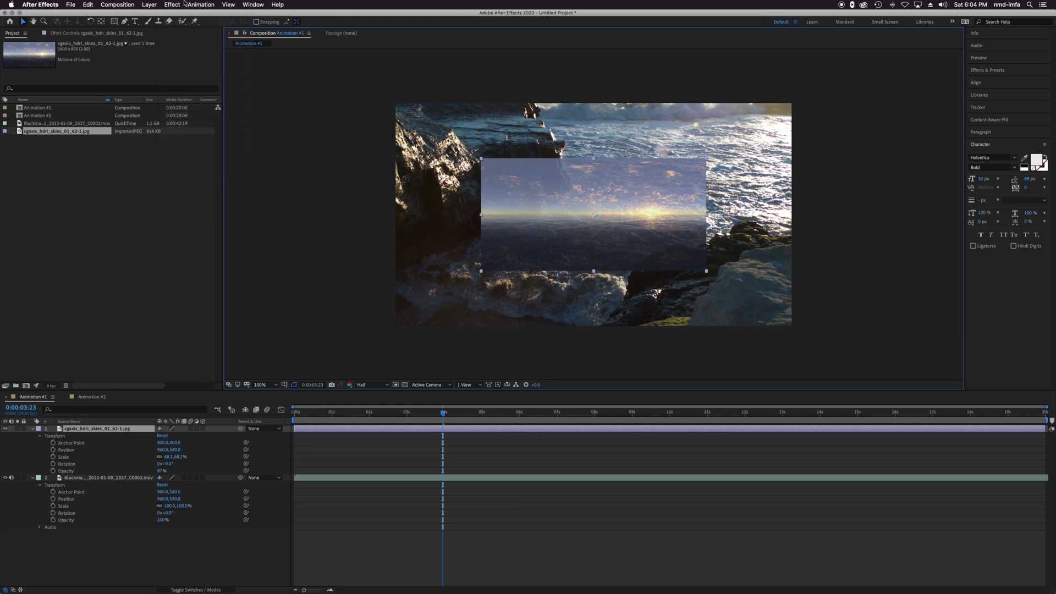
left_click(44, 174)
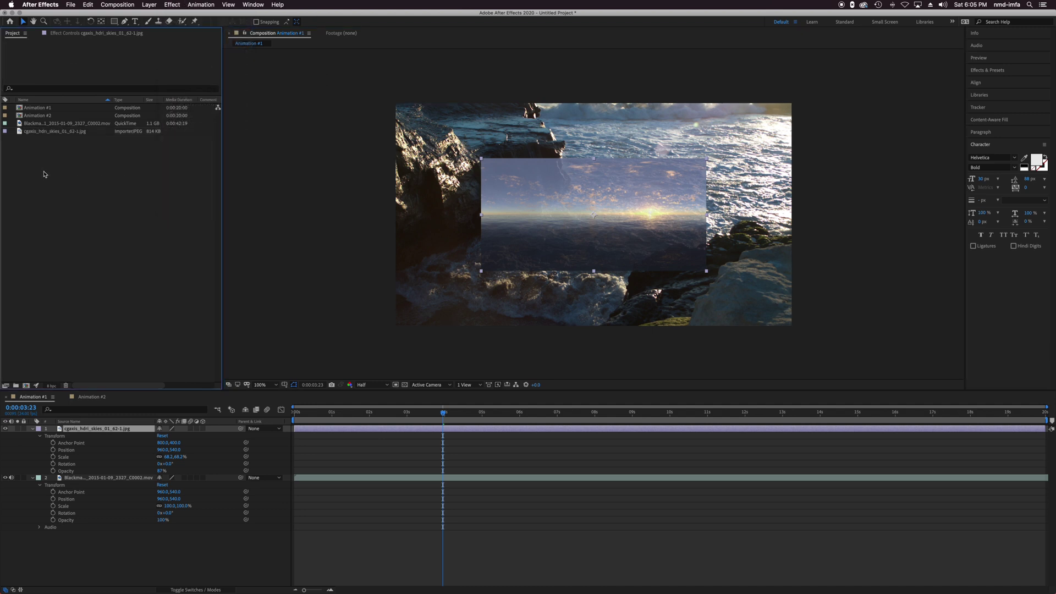
Create a text box across the upper part of the sky image with the Type tool and enter "Blue Skies"
left_click(136, 22)
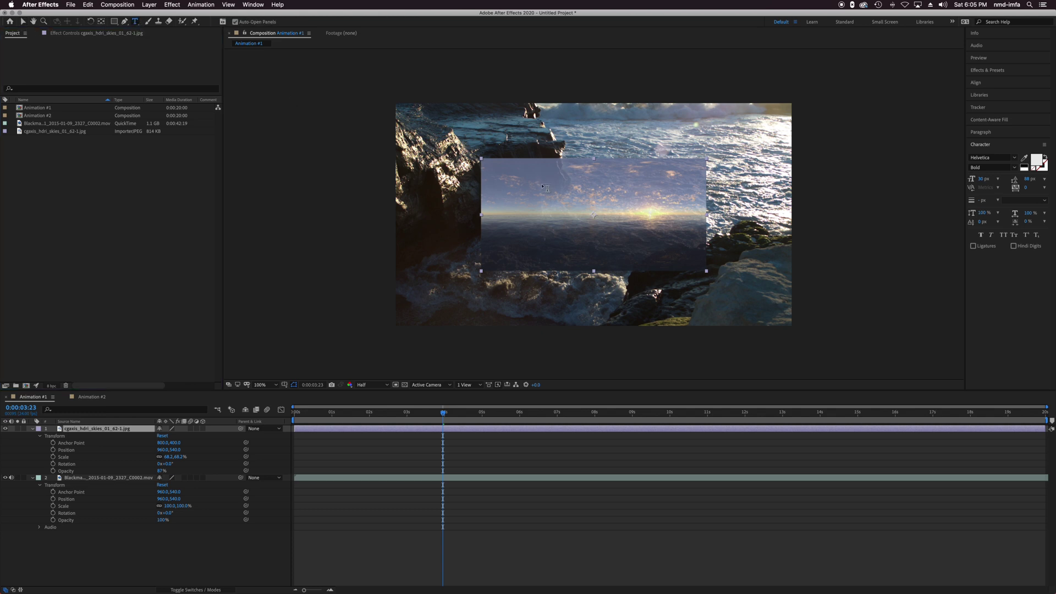
left_click_drag(512, 176, 683, 210)
type("Blue Skies")
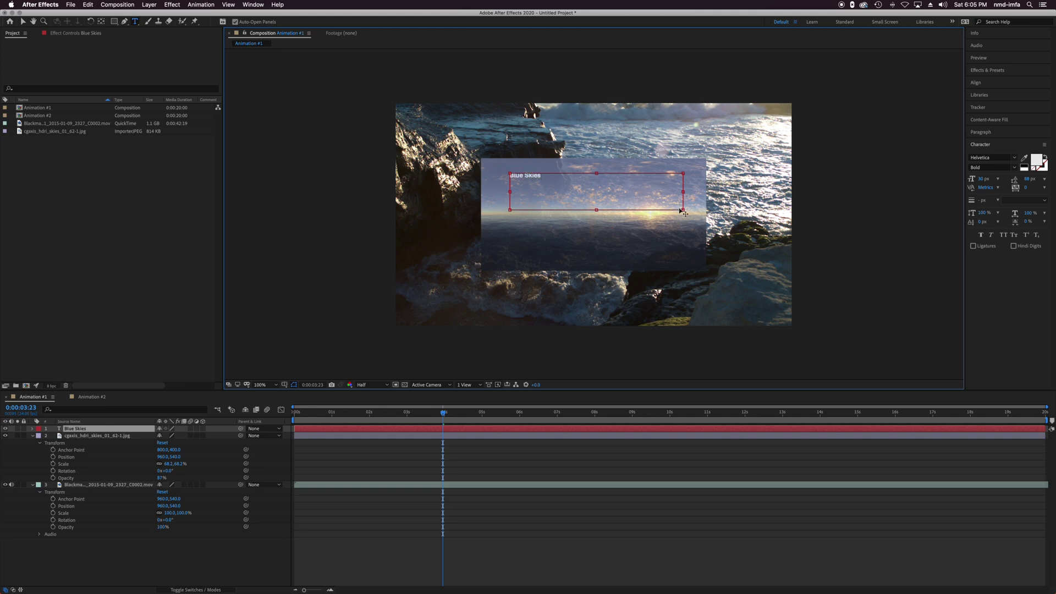
Set the font size of all the Blue Skies text to 110 px
key("super+a")
left_click(982, 179)
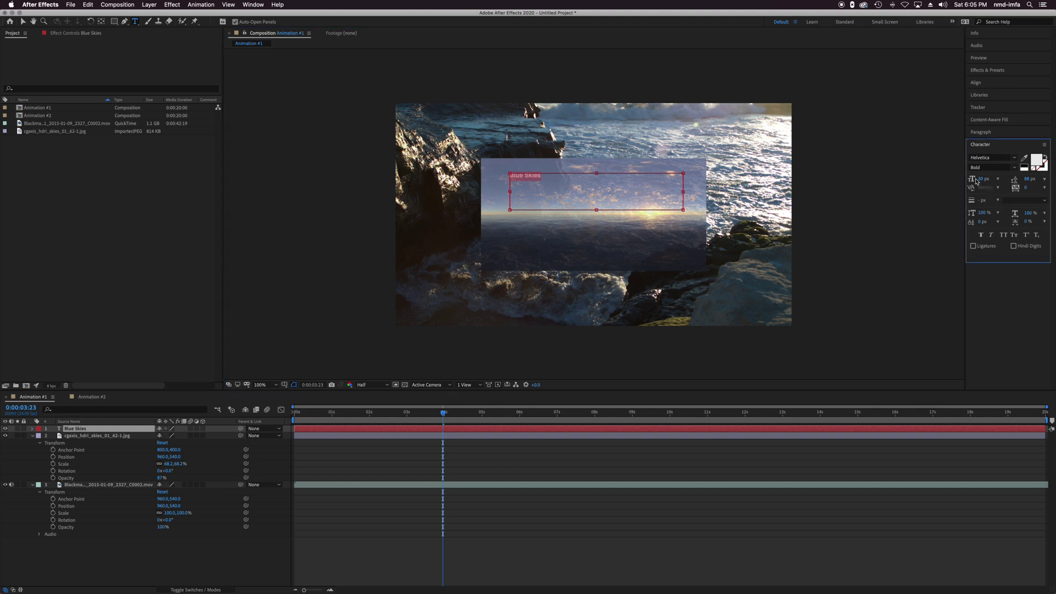
type("110")
key("Return")
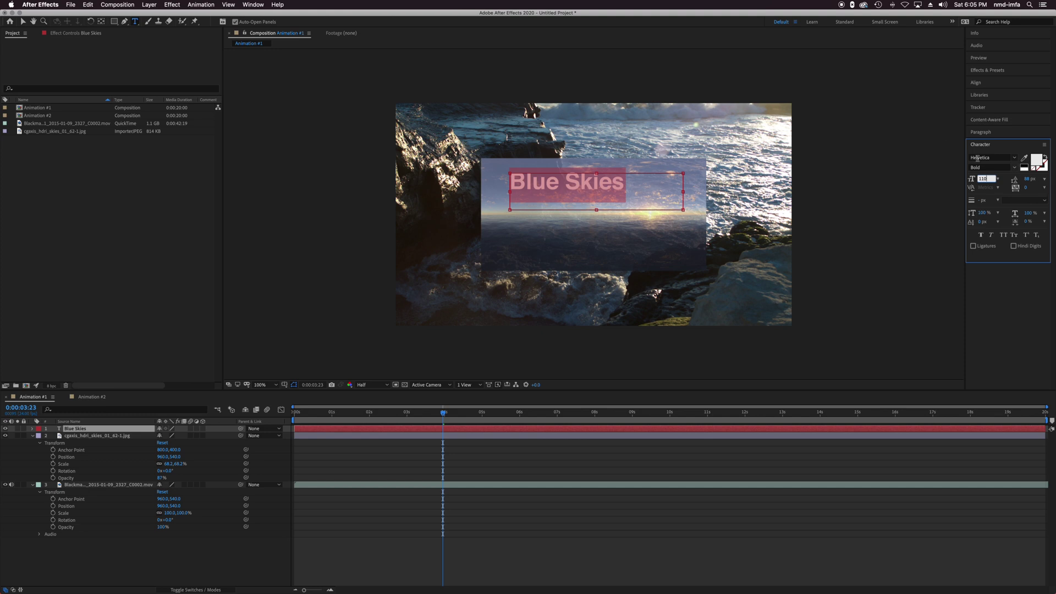
Browse the available fonts and apply Trattatello to the Blue Skies text
left_click(1015, 158)
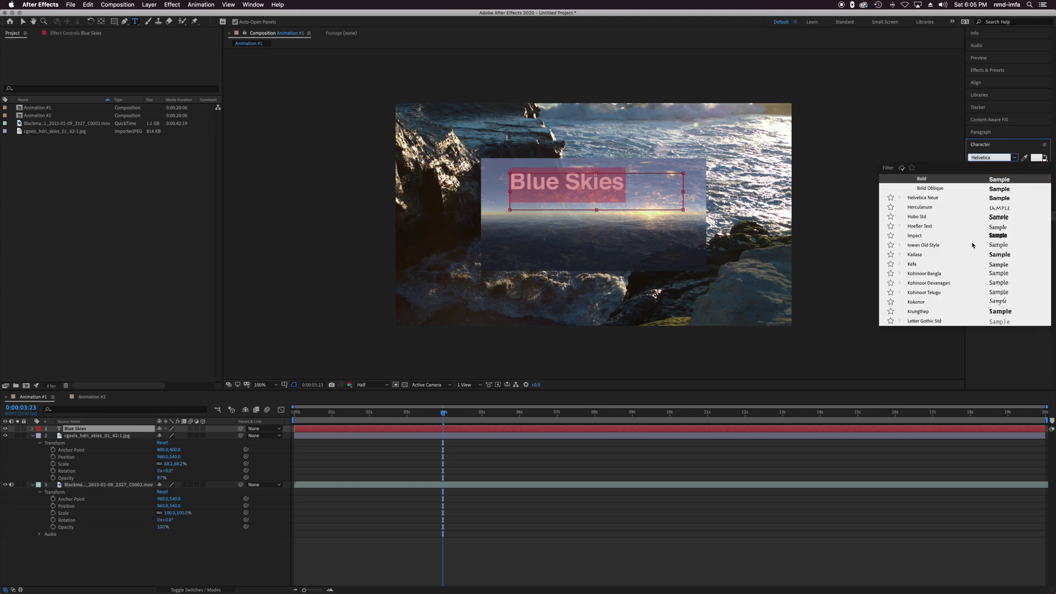
scroll(977, 253, "up", 10)
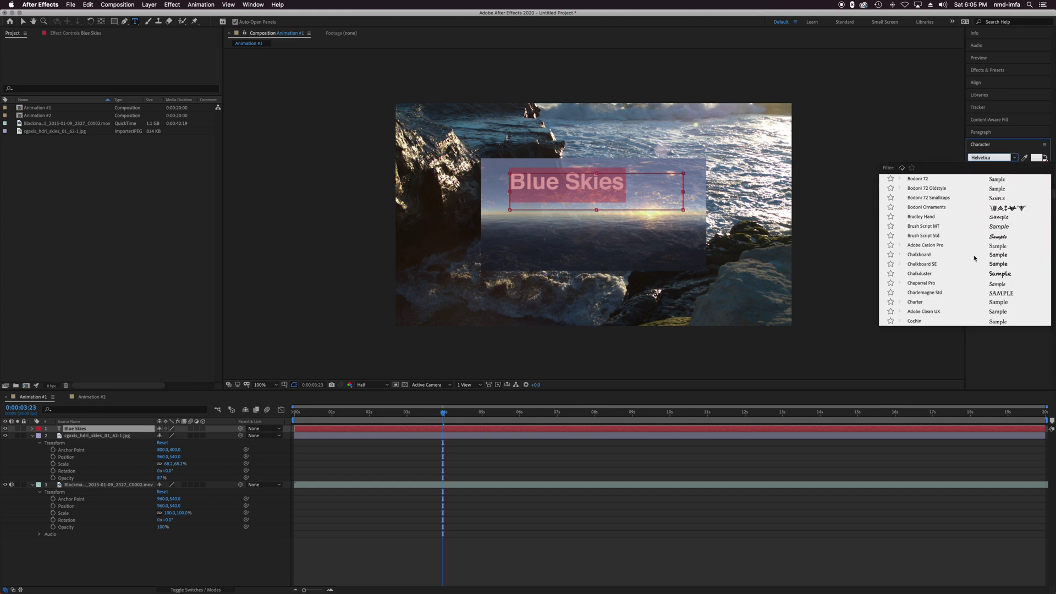
scroll(973, 262, "up", 8)
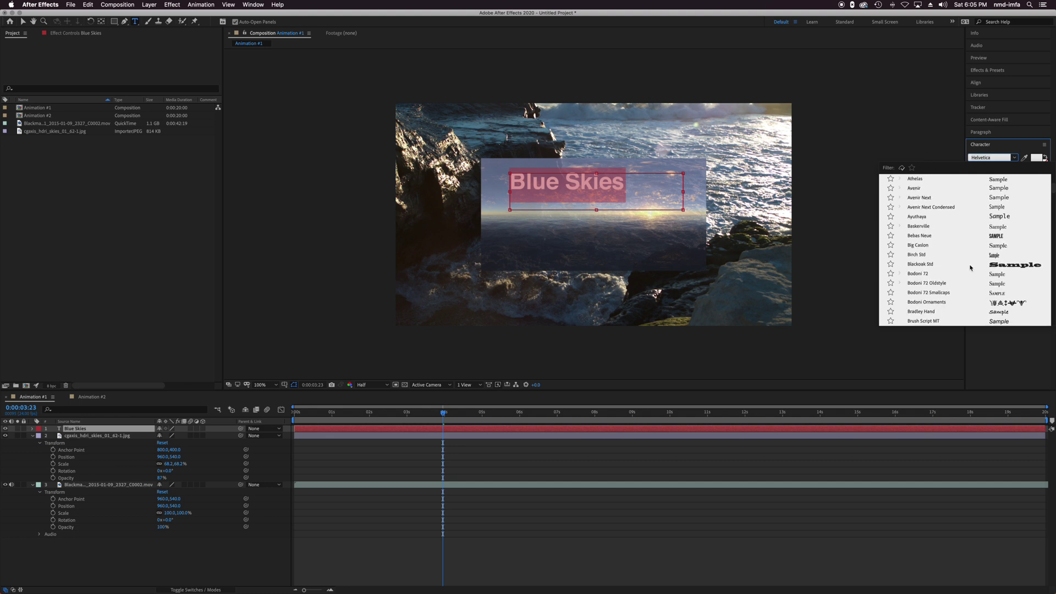
scroll(970, 268, "up", 3)
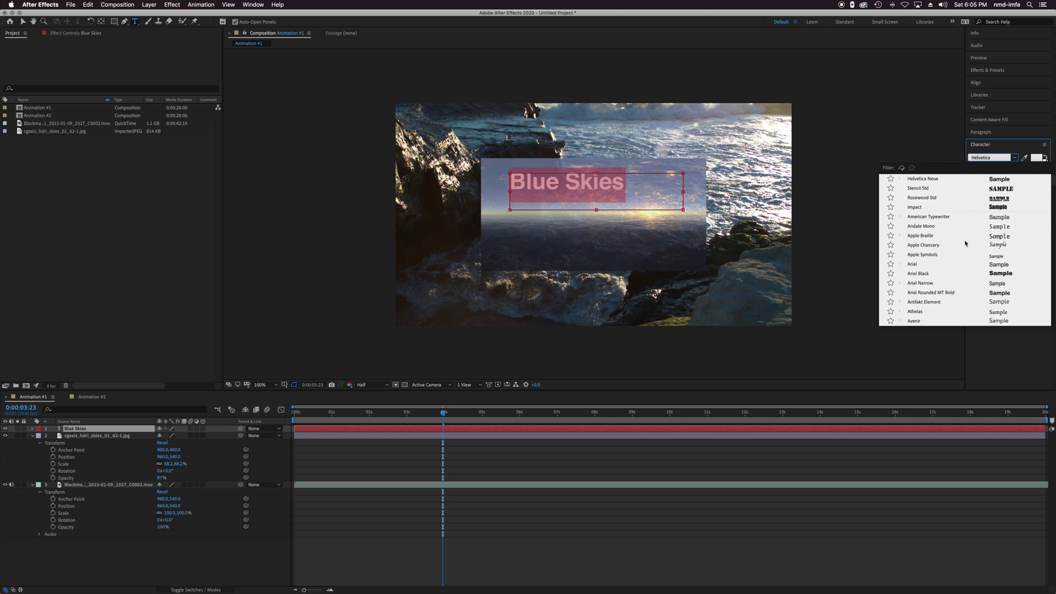
scroll(968, 250, "down", 20)
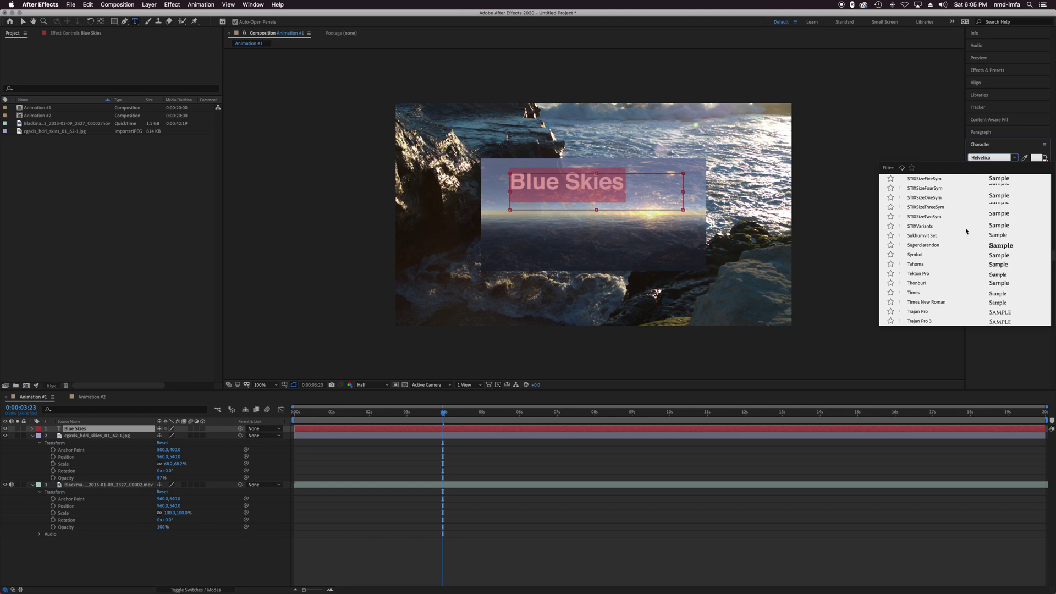
scroll(994, 220, "down", 3)
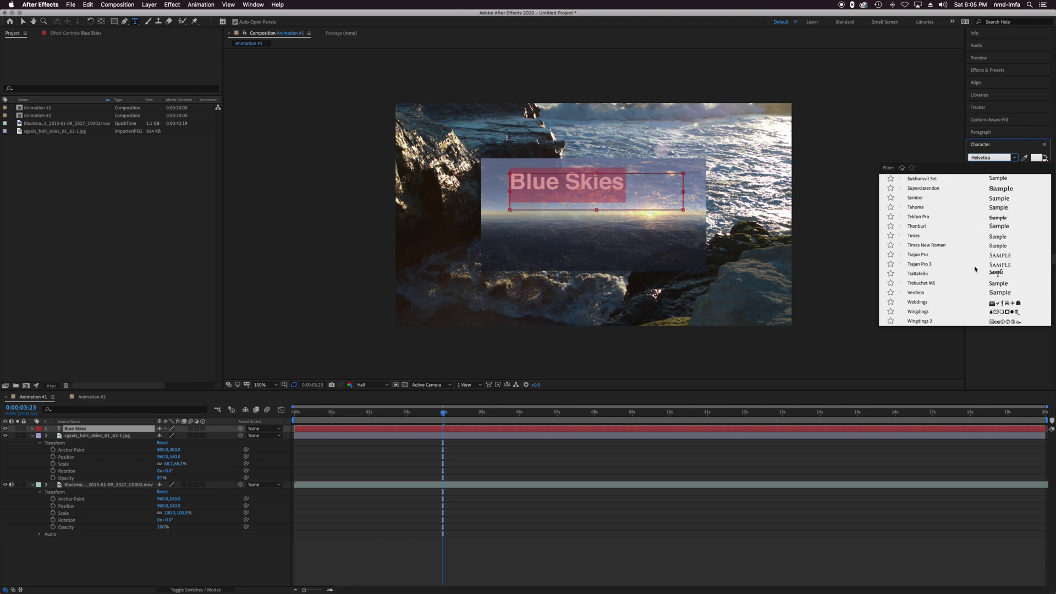
scroll(985, 258, "down", 4)
scroll(982, 257, "up", 8)
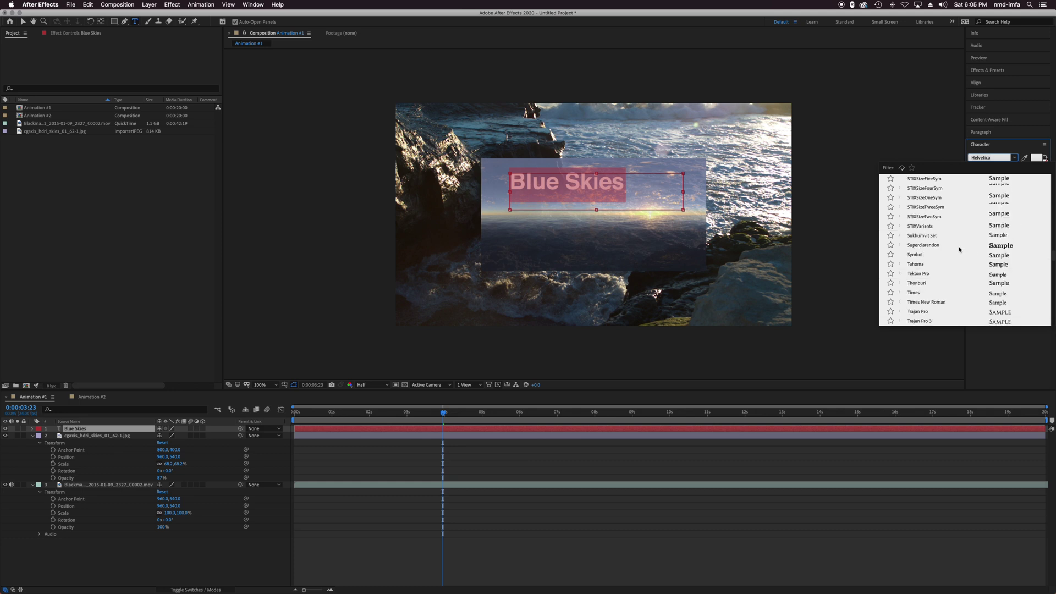
scroll(926, 234, "down", 4)
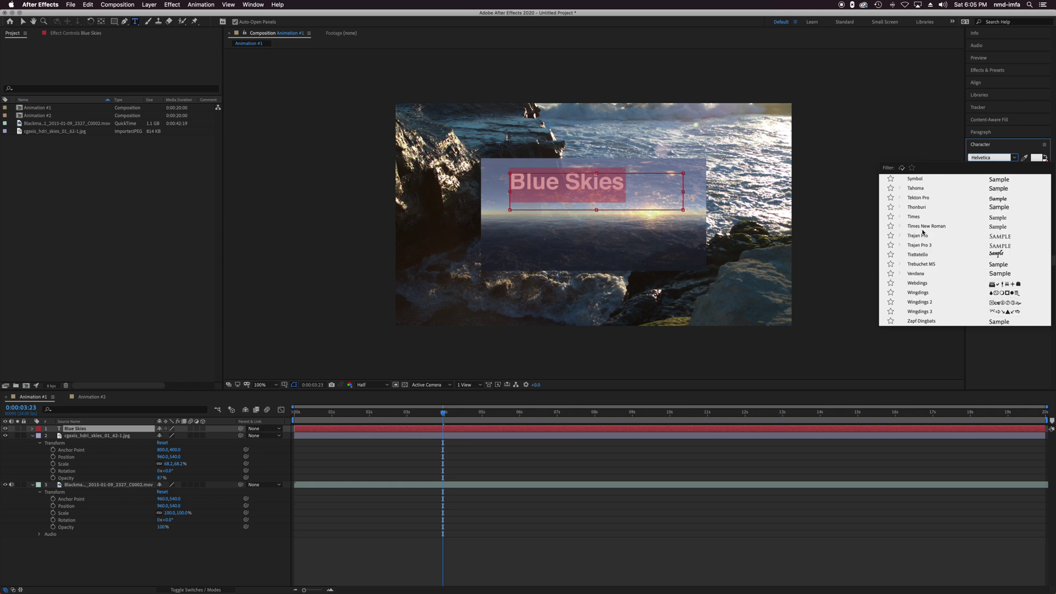
left_click(921, 254)
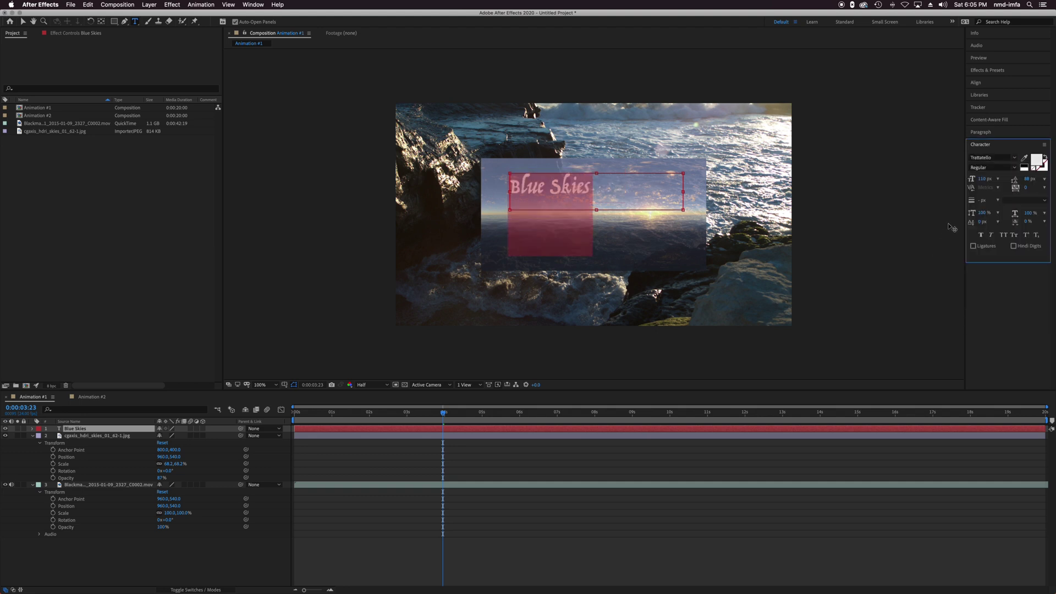
Change the Blue Skies text's font to Times and switch back to the Selection tool
left_click(1014, 159)
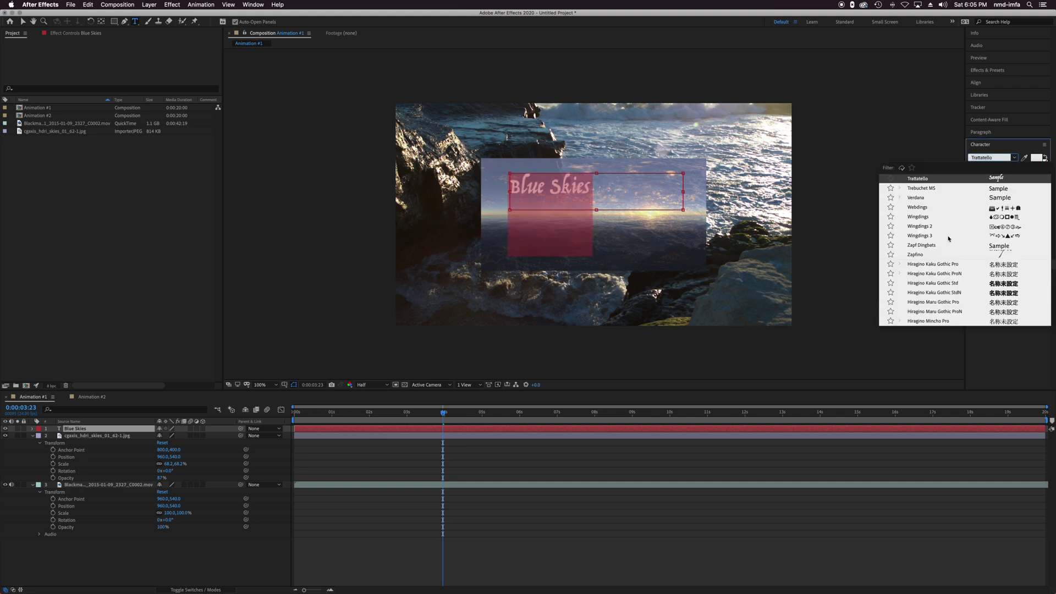
scroll(956, 235, "up", 3)
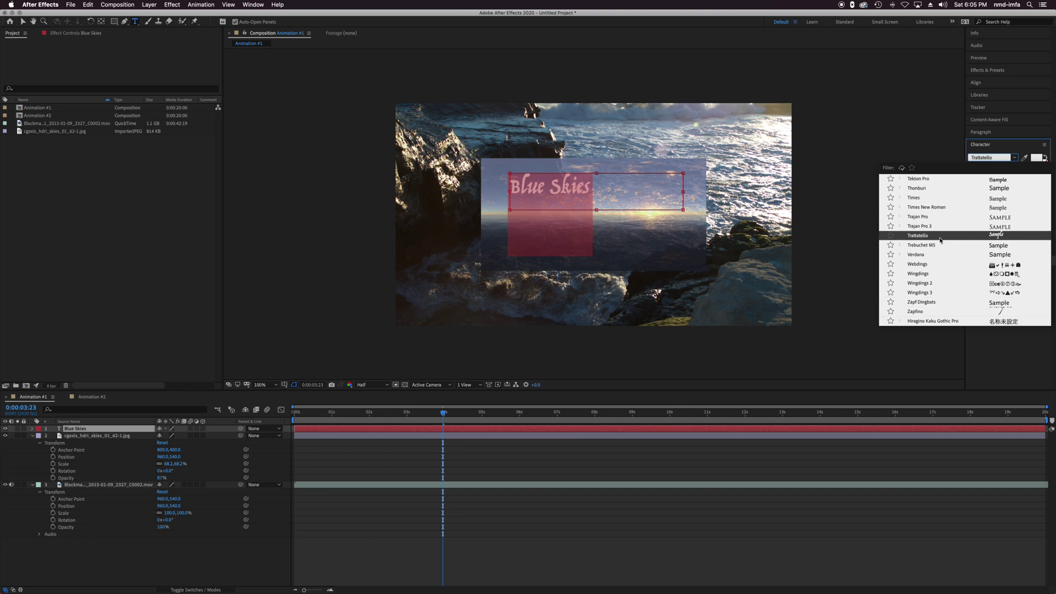
scroll(941, 240, "up", 1)
left_click(931, 228)
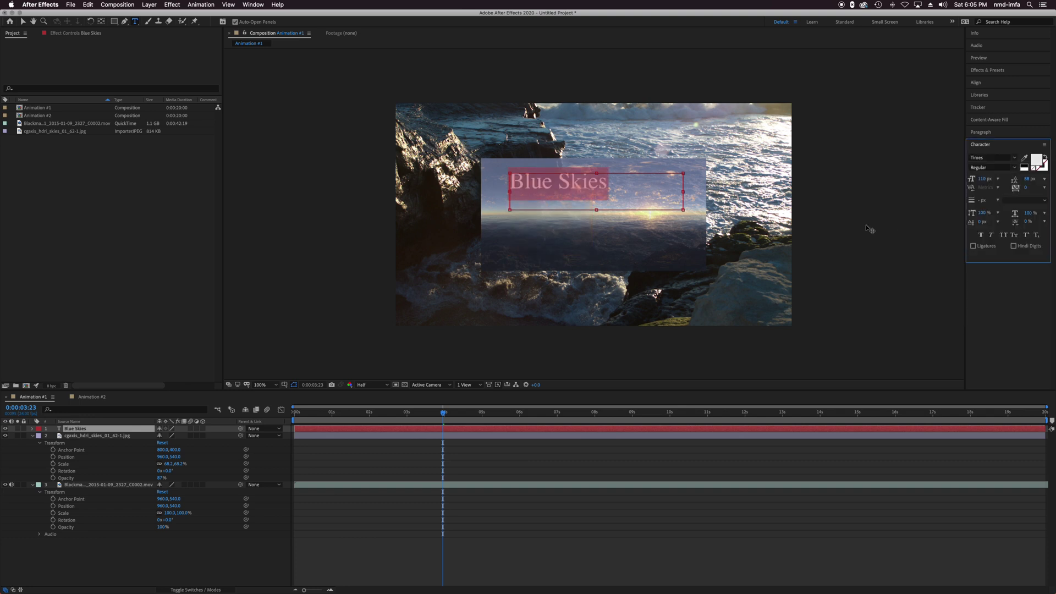
left_click(22, 22)
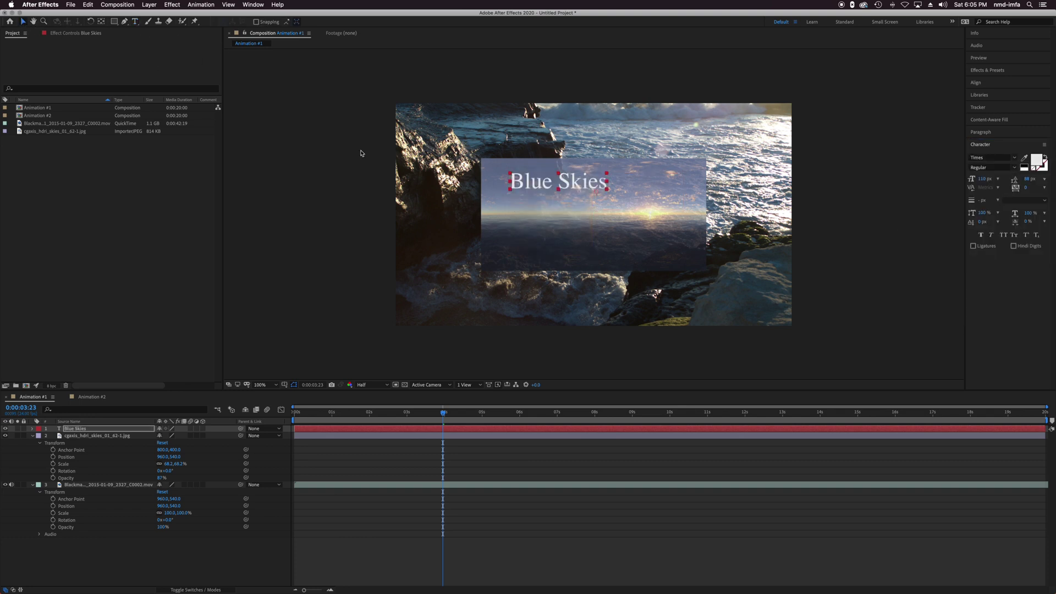
Centre the Blue Skies text over the sky image, enlarging it to 127 px with 144% vertical scale and a wider horizontal scale
left_click_drag(593, 195, 636, 230)
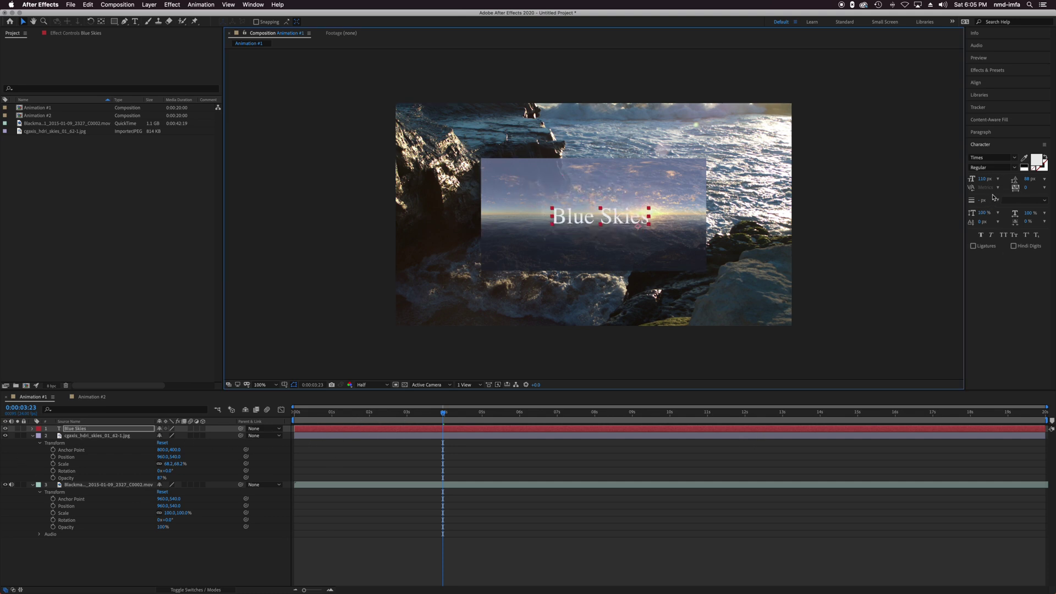
left_click_drag(982, 179, 990, 179)
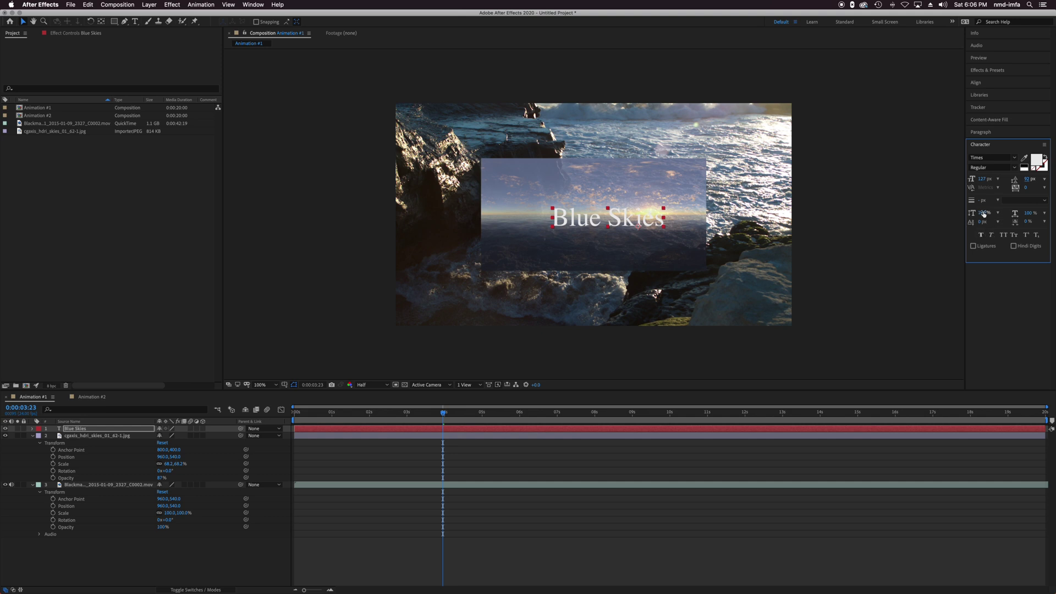
left_click_drag(985, 213, 1041, 213)
left_click(674, 222)
left_click_drag(675, 222, 645, 222)
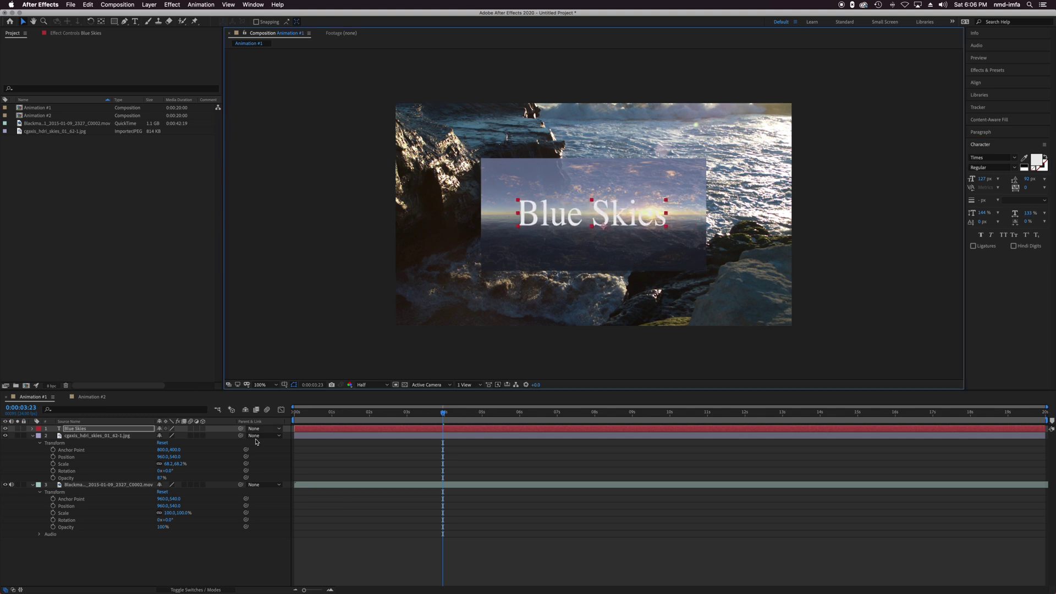
Deselect the text and play back part of the composition to preview it over the moving footage
left_click(312, 352)
key("space")
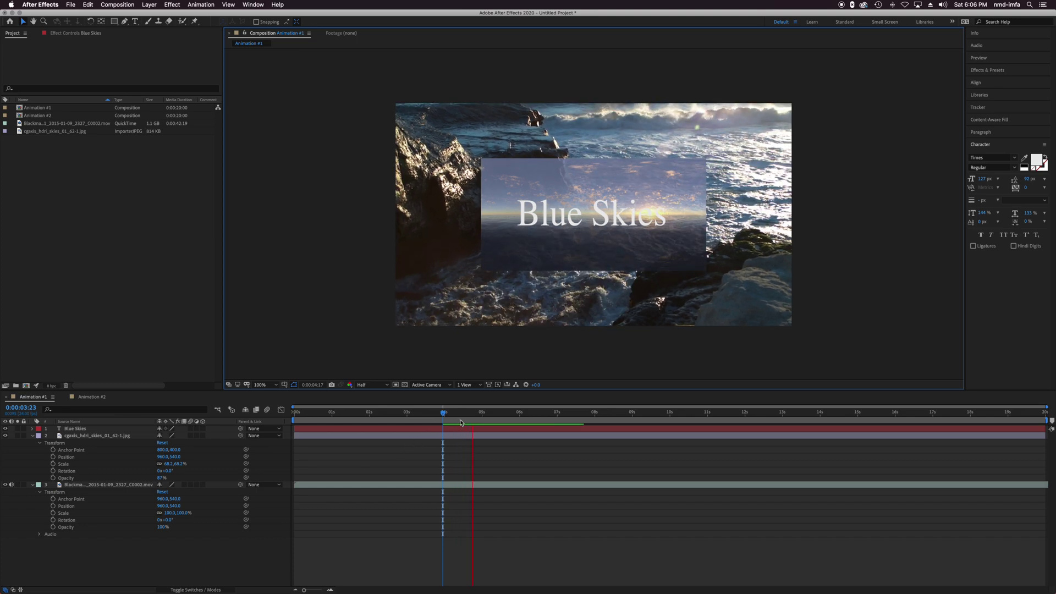
key("space")
Select the Blue Skies text, nudge it slightly, and reveal its layer's Transform properties
left_click(571, 216)
left_click_drag(583, 218, 581, 221)
left_click(33, 428)
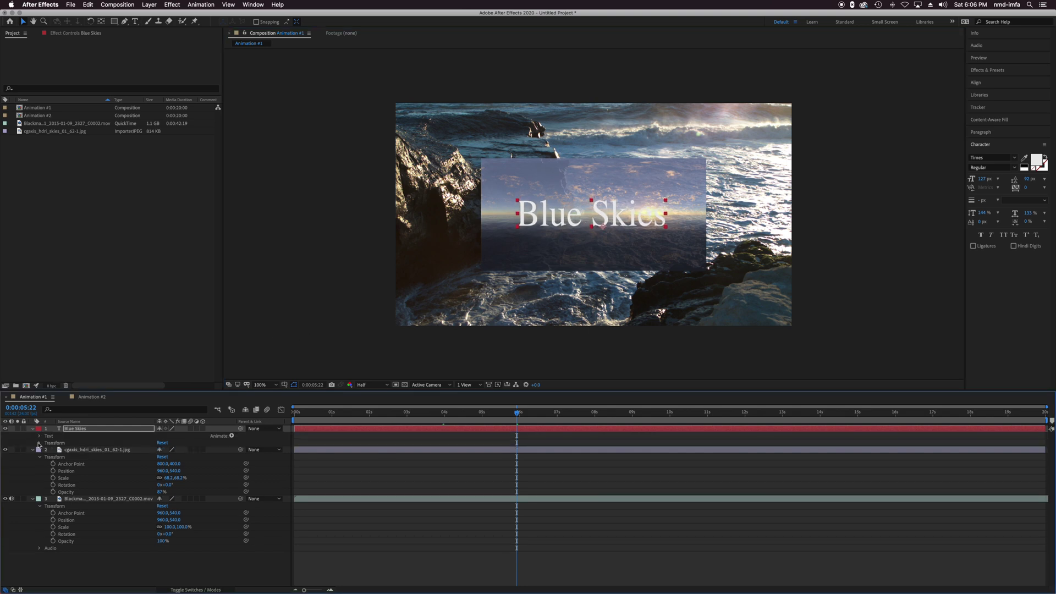
left_click(39, 443)
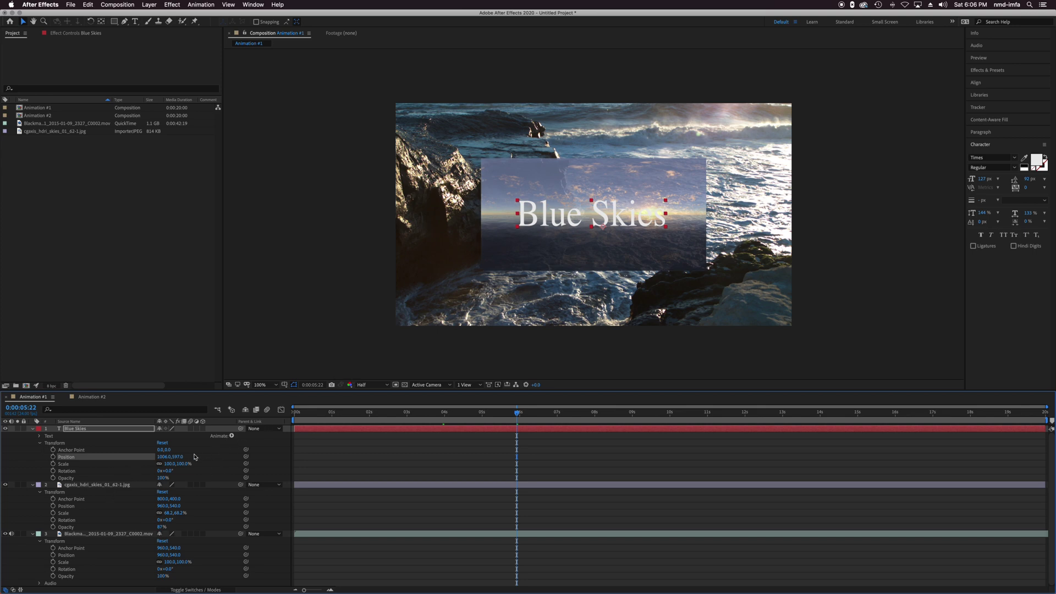
Enable opacity keyframing on the Blue Skies layer at 0:00:00:00 and set that keyframe to 0%
left_click_drag(328, 414, 283, 414)
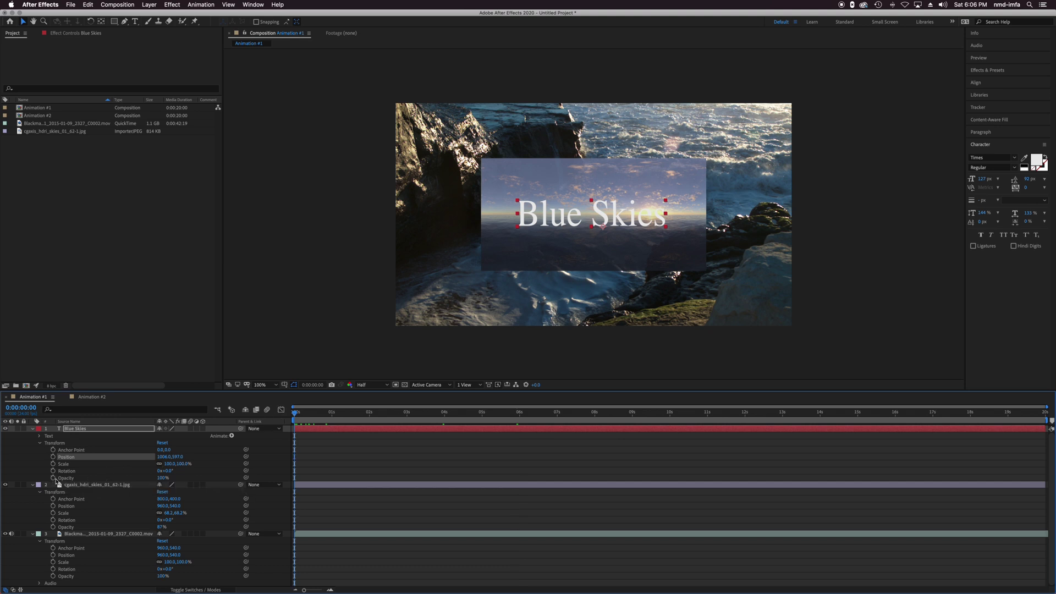
left_click(53, 478)
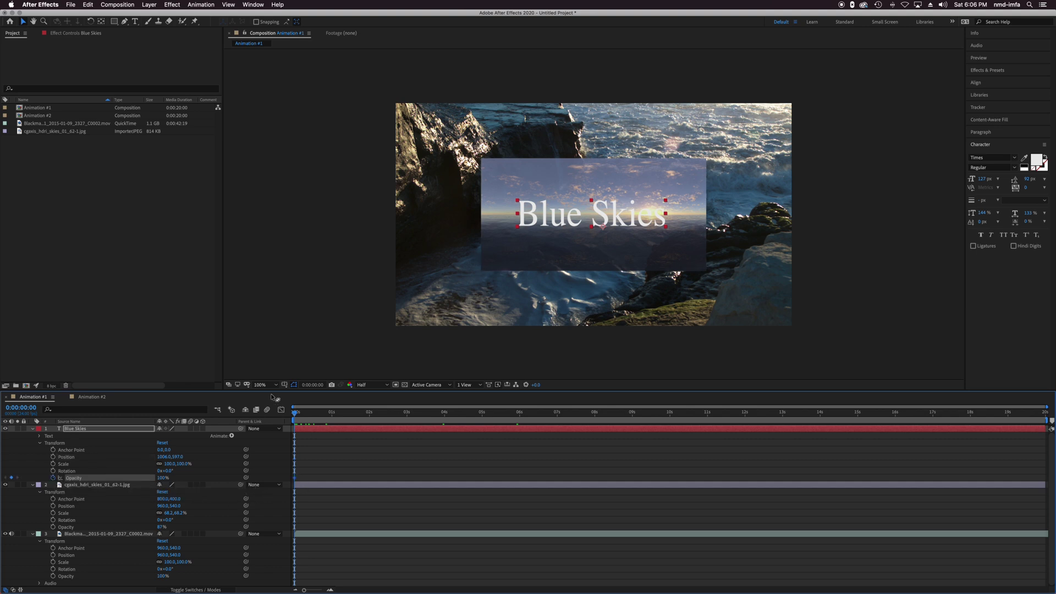
left_click_drag(296, 414, 315, 413)
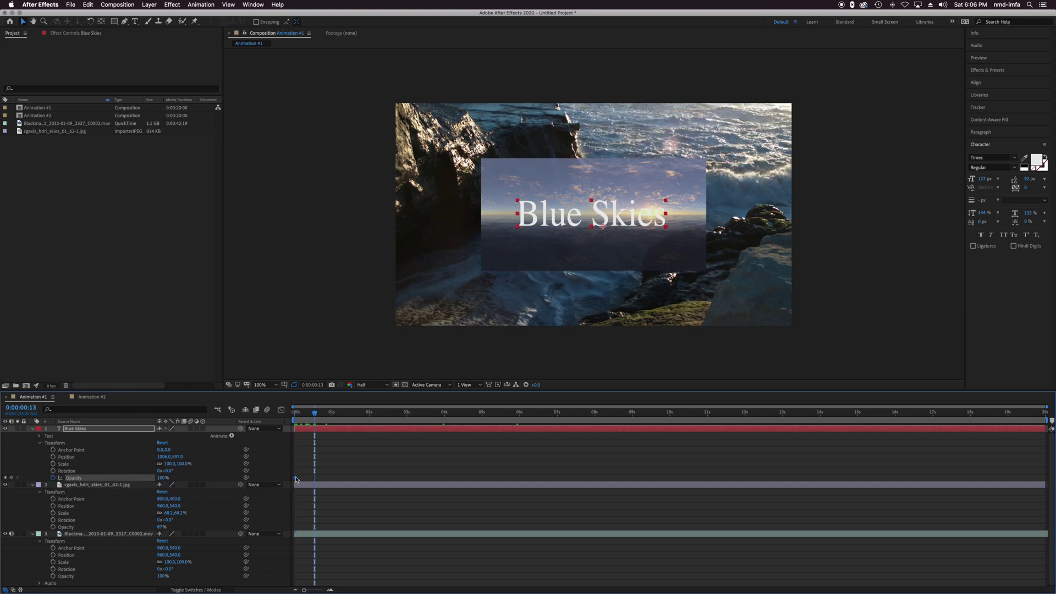
left_click_drag(299, 413, 290, 415)
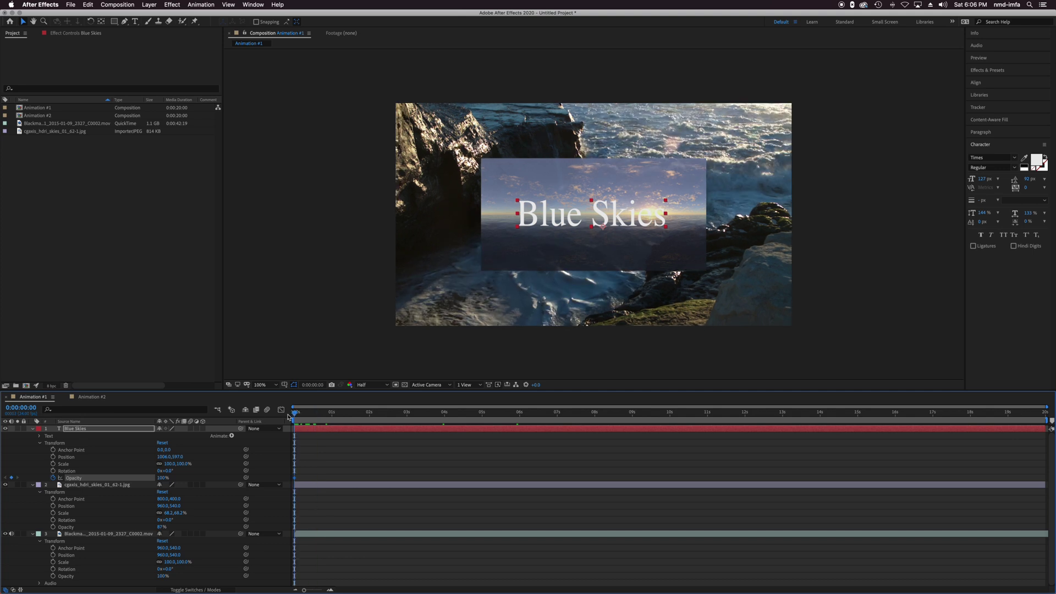
left_click(162, 477)
type("0")
key("Return")
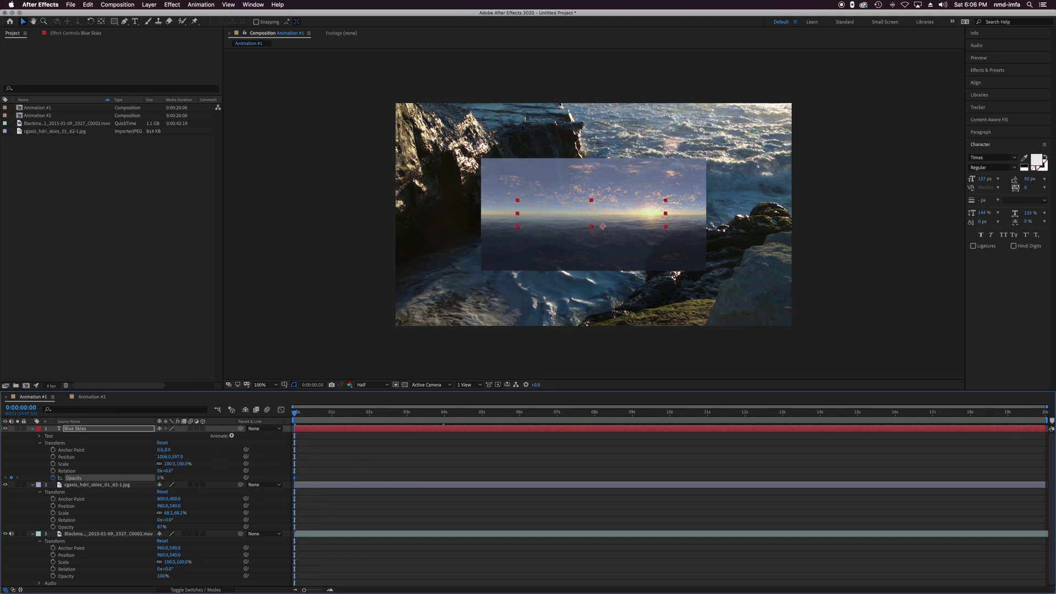
Add a 100% opacity keyframe to the Blue Skies layer at 0:00:04:14
left_click(466, 413)
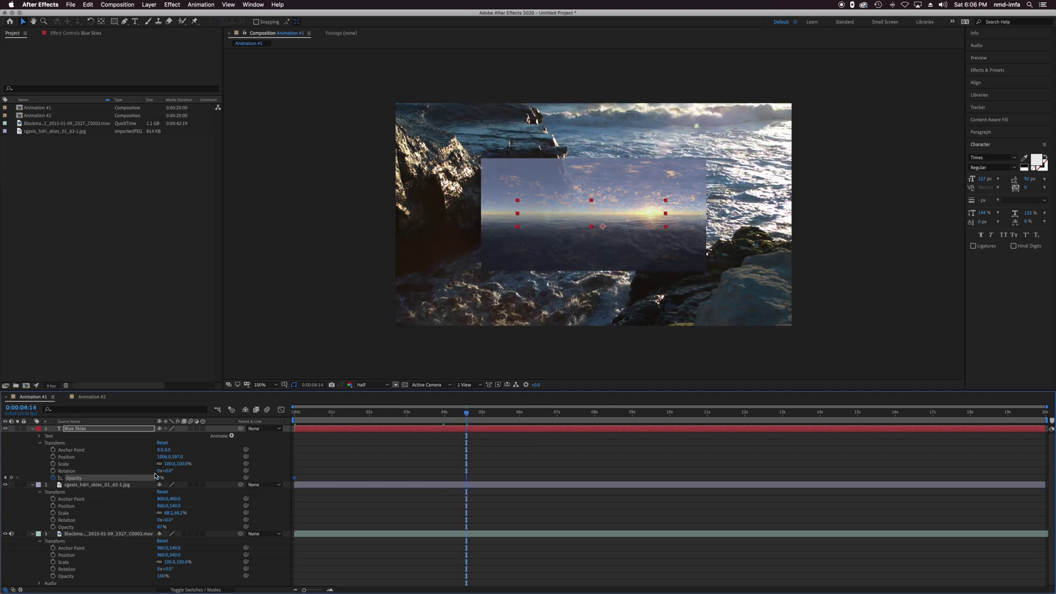
left_click(160, 478)
type("100")
key("Return")
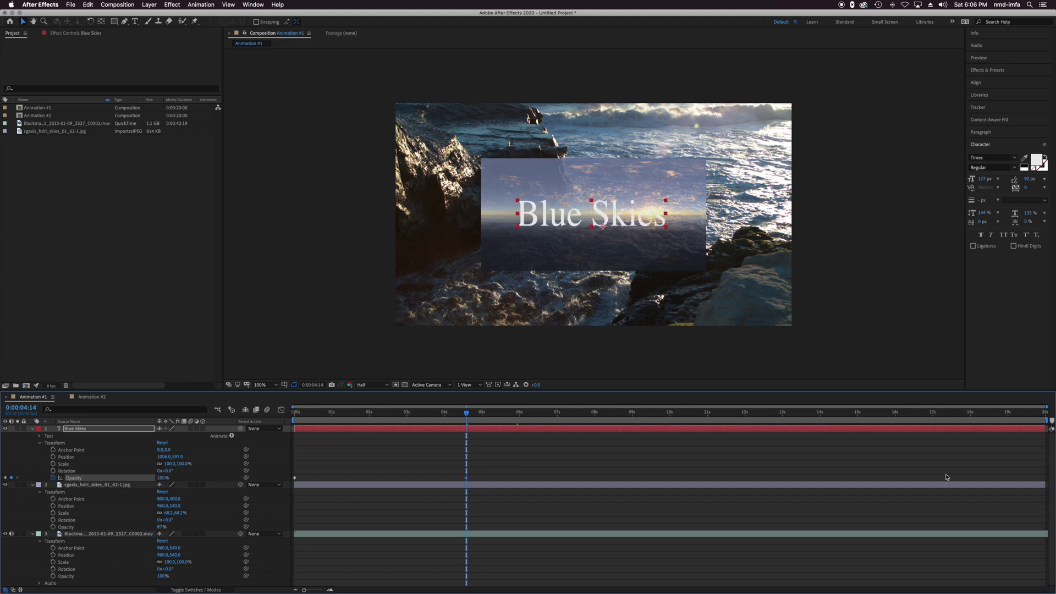
Preview the text's fade-in from the start of the composition, stop it, and return to the first frame
left_click_drag(466, 418, 279, 387)
key("space")
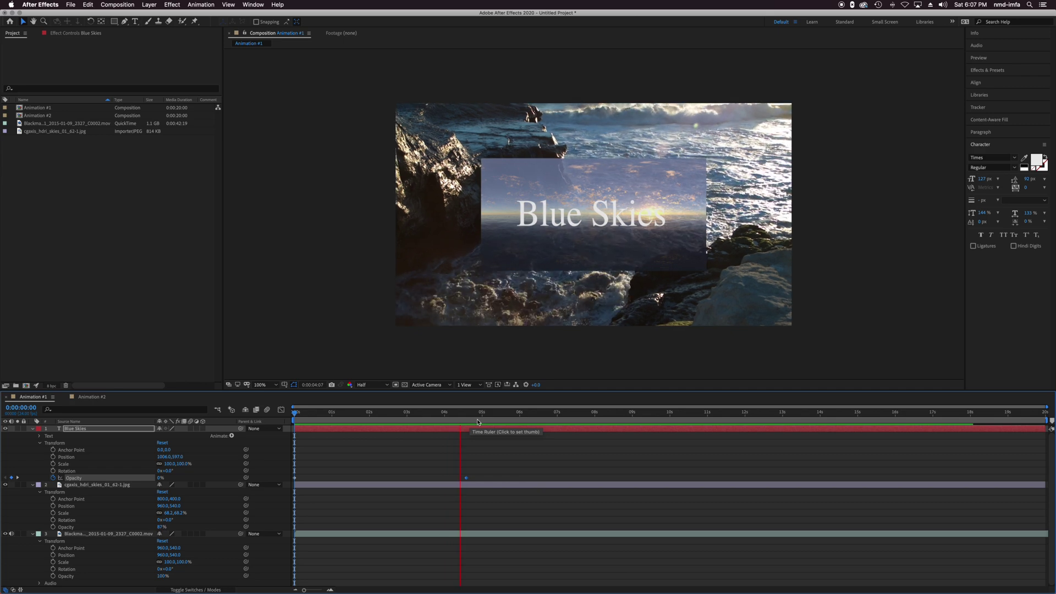
left_click(467, 421)
key("Home")
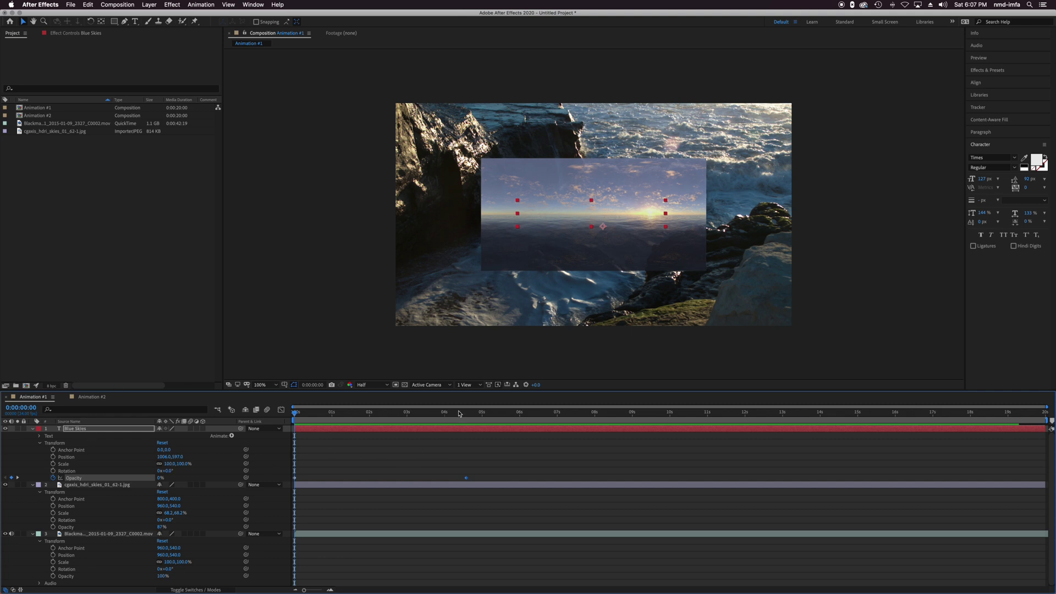
Enable position keyframing on the Blue Skies layer at 0:00:04:14, in line with the second opacity keyframe
left_click(465, 413)
left_click(466, 416)
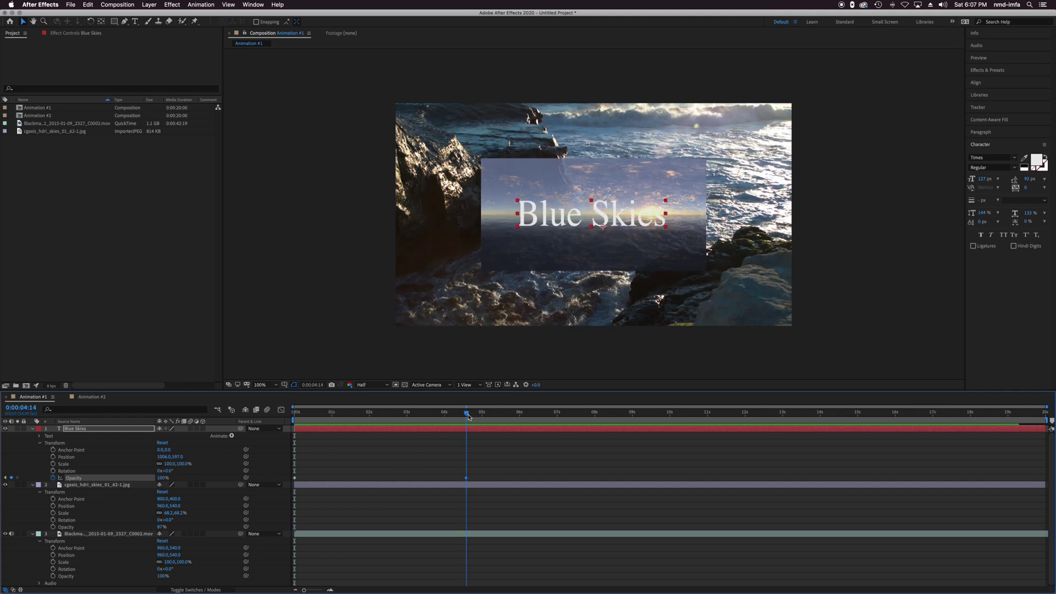
left_click(53, 457)
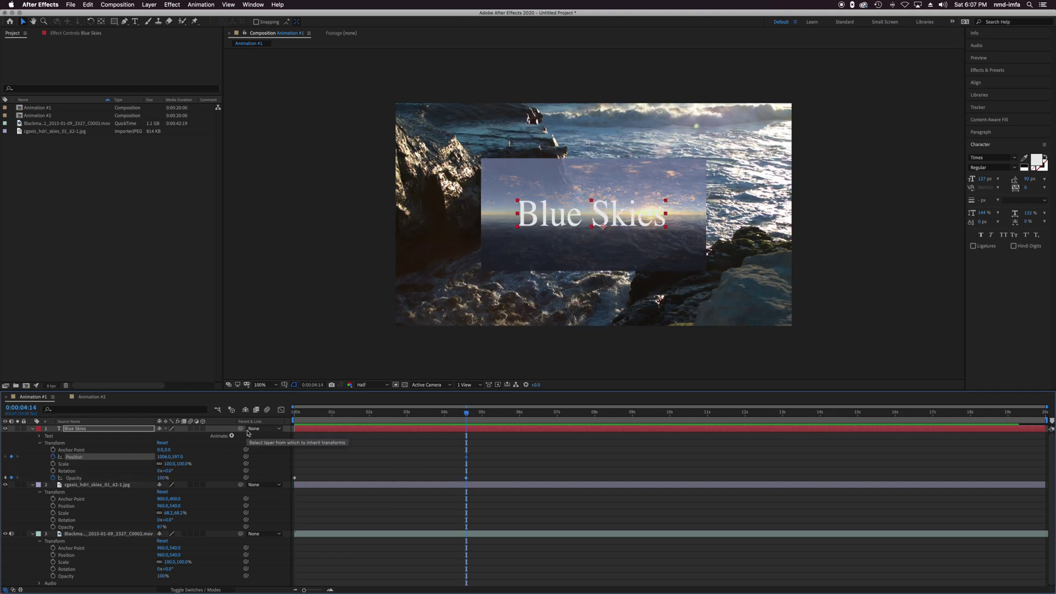
At 0:00:00:00, move the Blue Skies text straight up to just above the frame, and preview the animation
left_click_drag(469, 413, 283, 421)
left_click_drag(589, 228, 593, 94)
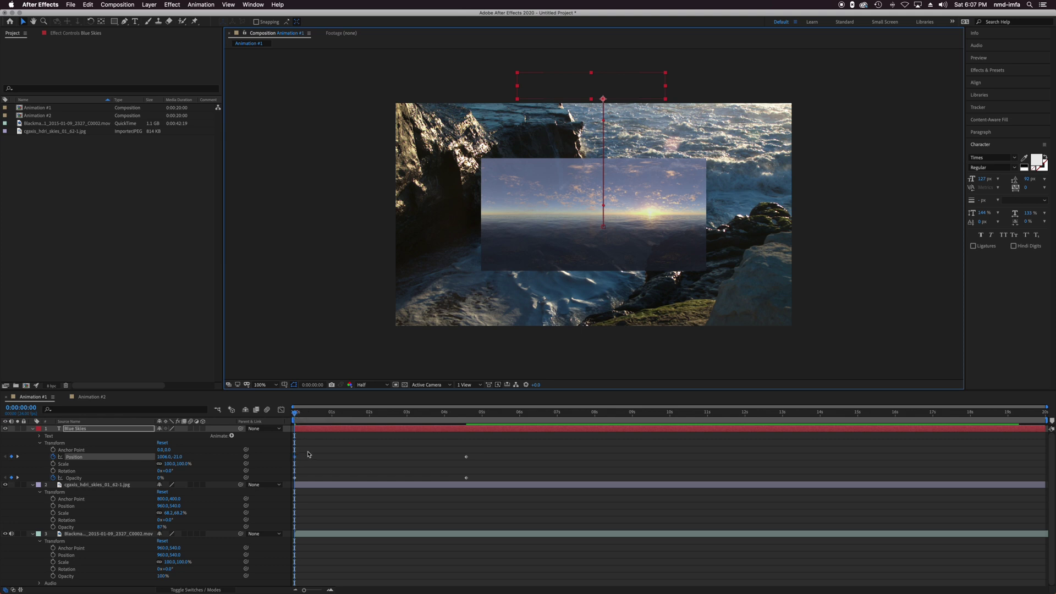
key("space")
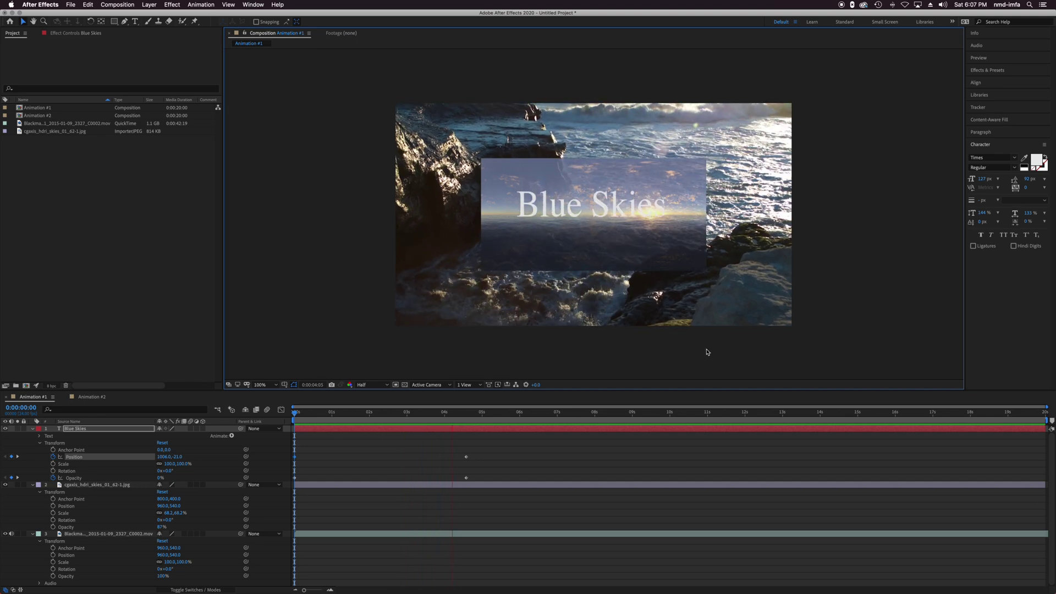
key("space")
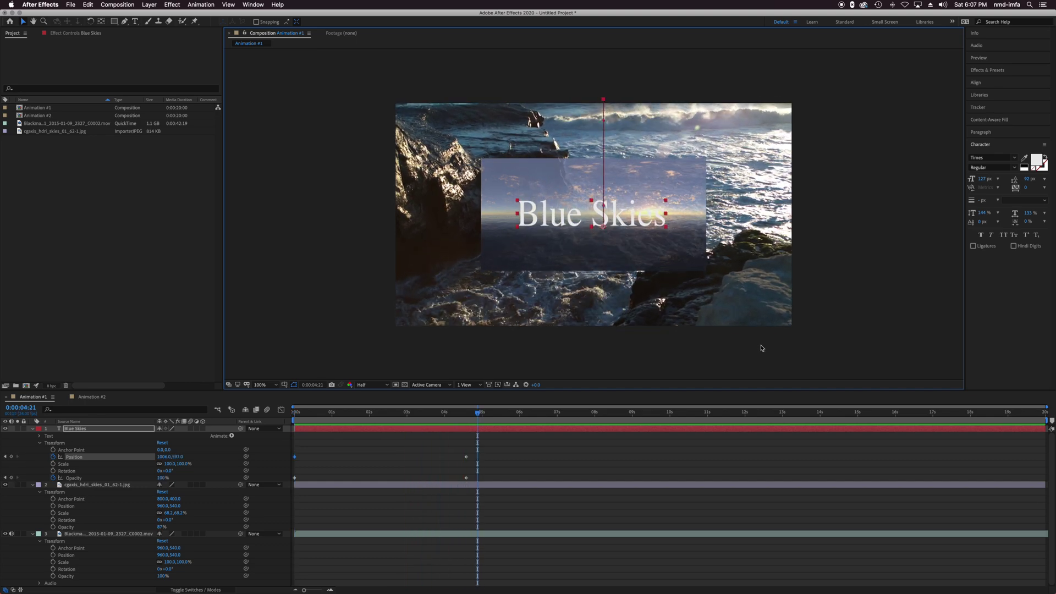
Save the project to the Desktop under the name "animation"
key("super+s")
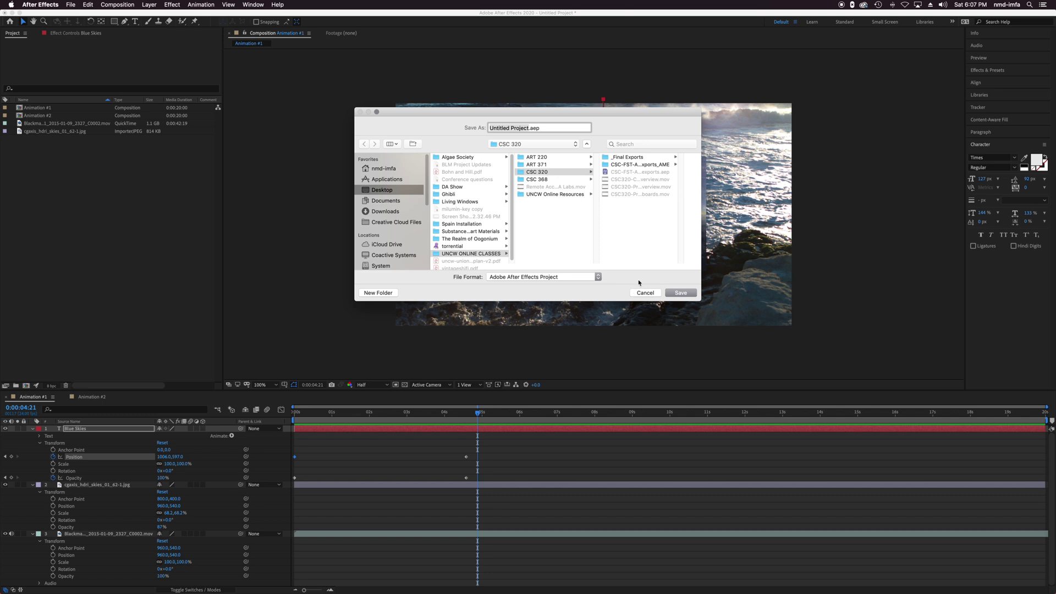
type("animation")
left_click(677, 292)
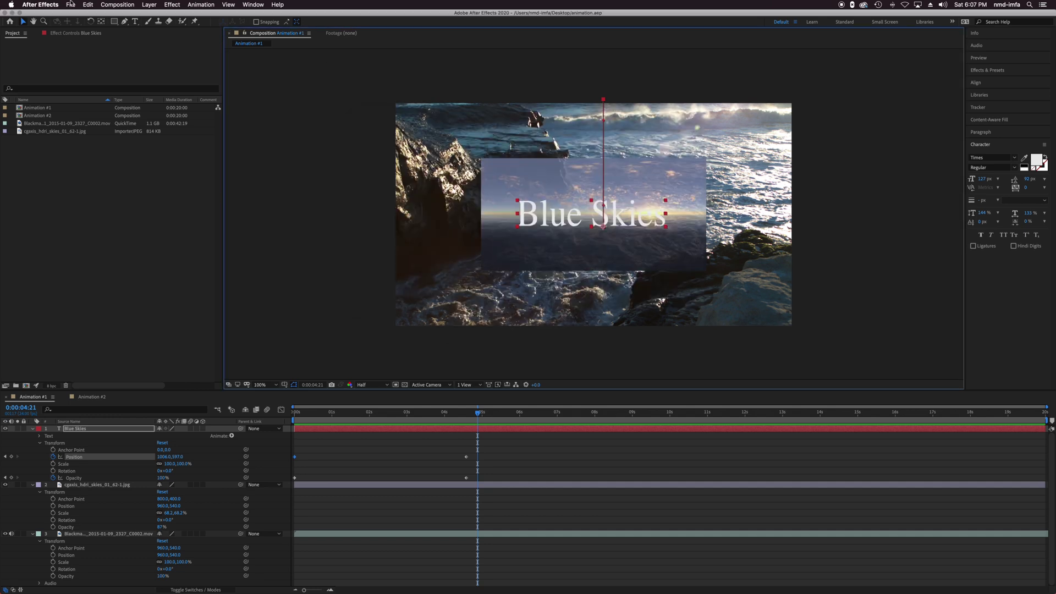
left_click(70, 4)
mouse_move(96, 83)
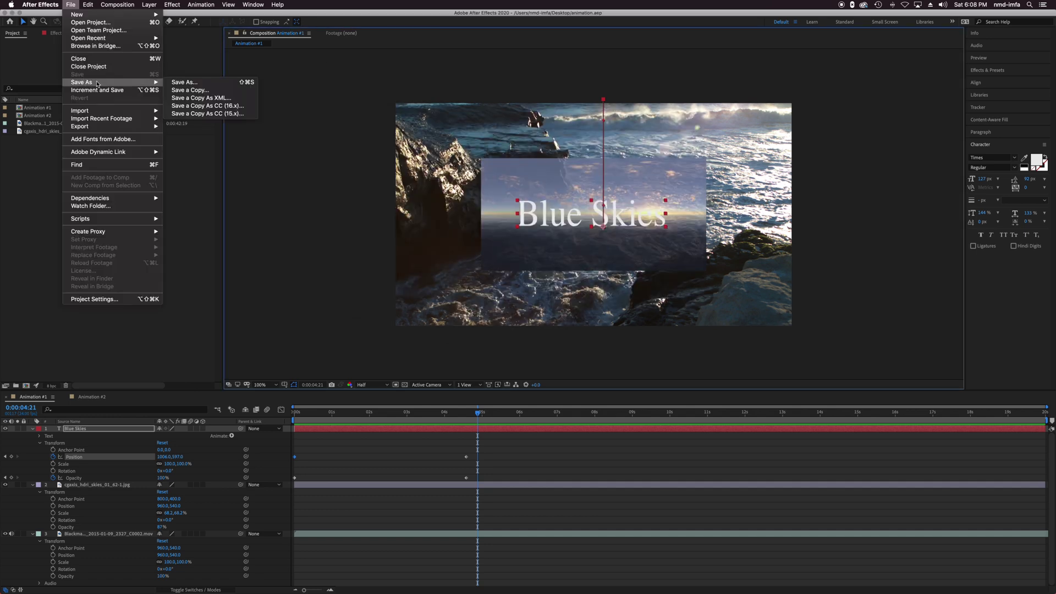
left_click(85, 4)
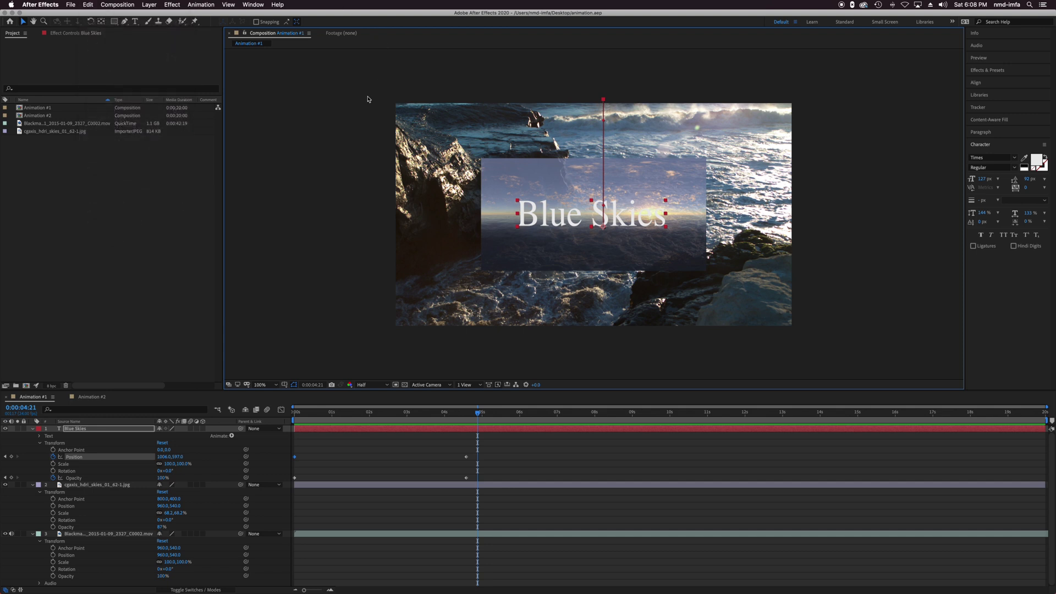
left_click(325, 154)
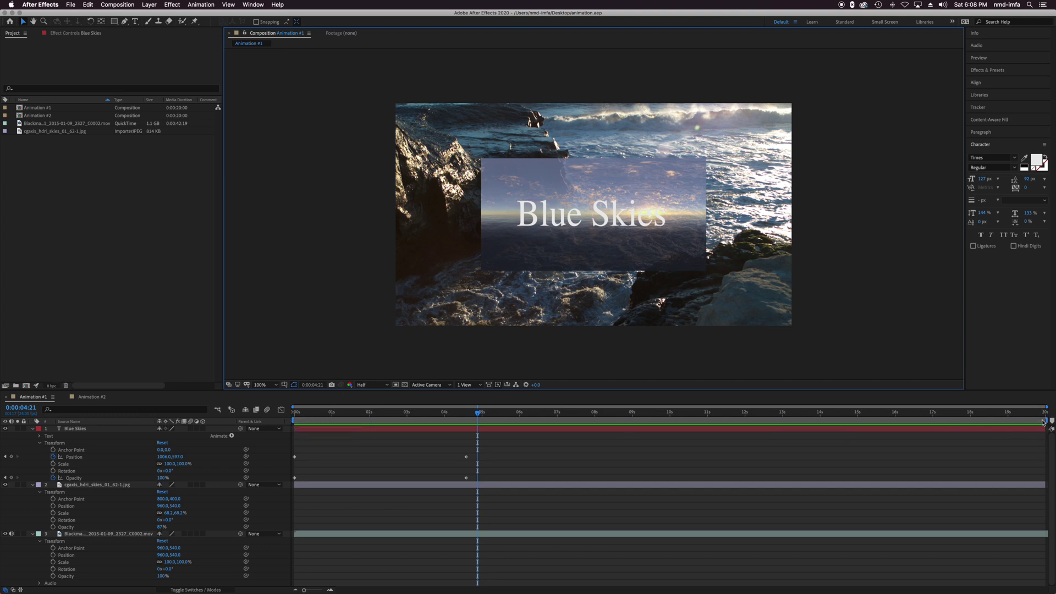
Shorten the work area to end at about 5 seconds and extend it back to the full 20 seconds
mouse_move(1047, 421)
left_mouse_down()
mouse_move(515, 406)
mouse_move(1045, 420)
mouse_move(641, 409)
mouse_move(484, 421)
left_mouse_up()
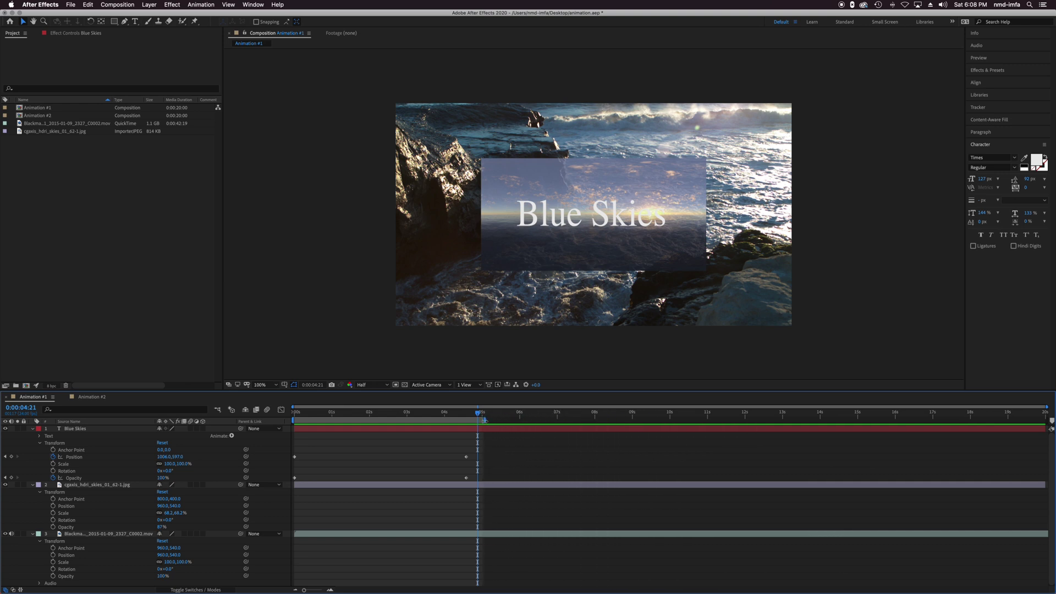
left_click_drag(485, 420, 1048, 421)
Save the project and export Animation #1 to the Adobe Media Encoder queue
key("super+s")
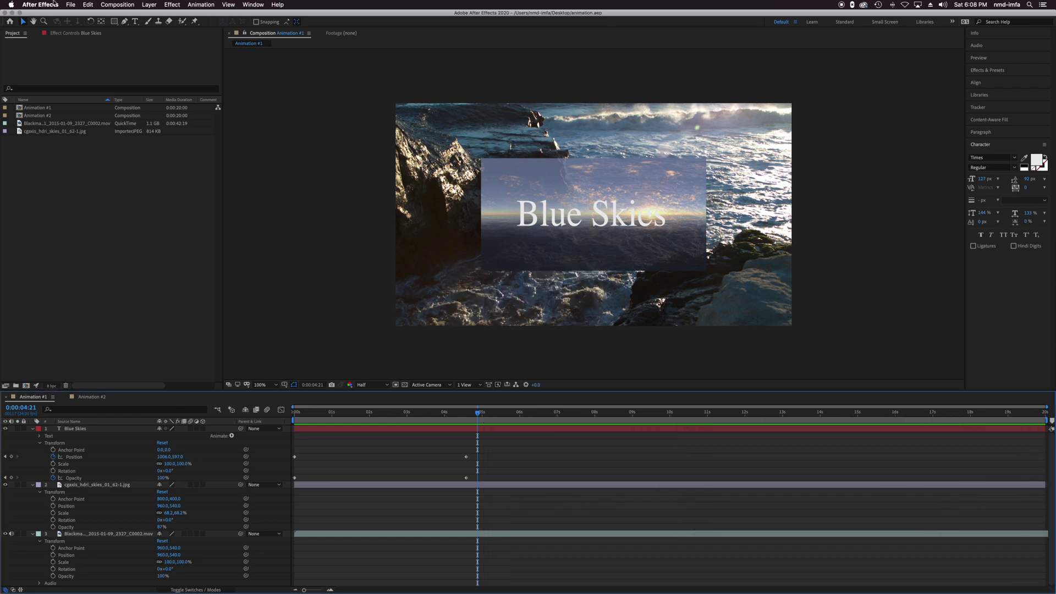
left_click(70, 5)
mouse_move(128, 132)
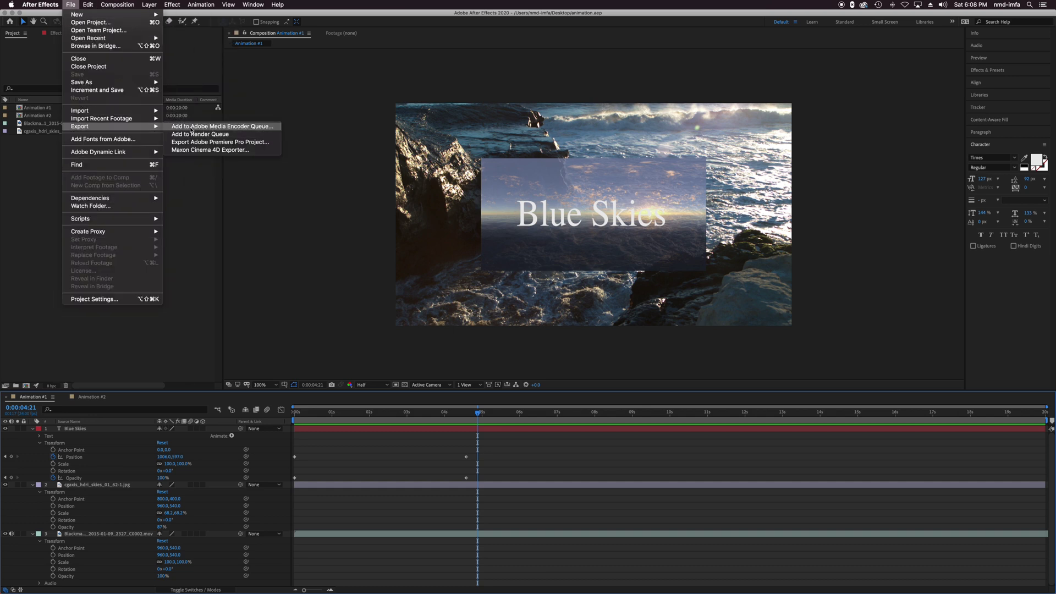
left_click(191, 129)
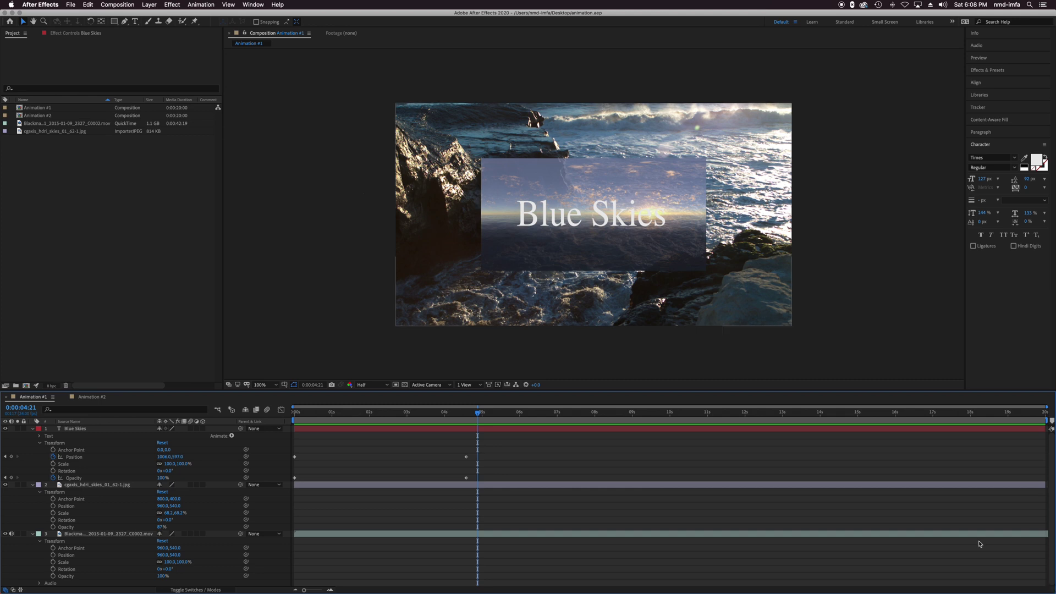
Switch to Media Encoder, reposition its window, and look through the Web Video social media presets
mouse_move(825, 582)
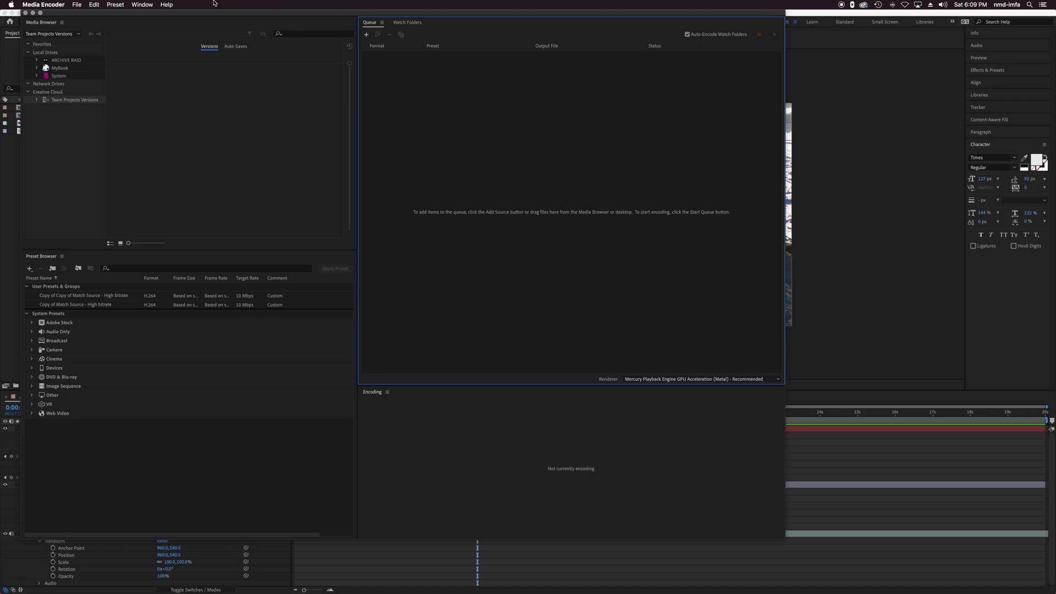
left_click_drag(238, 15, 359, 20)
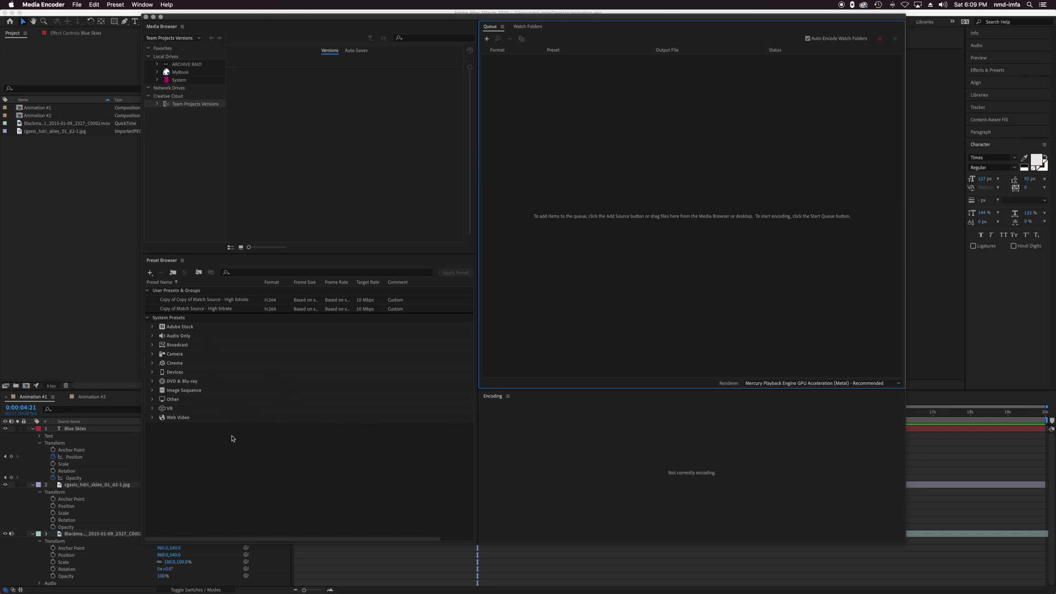
left_click(152, 419)
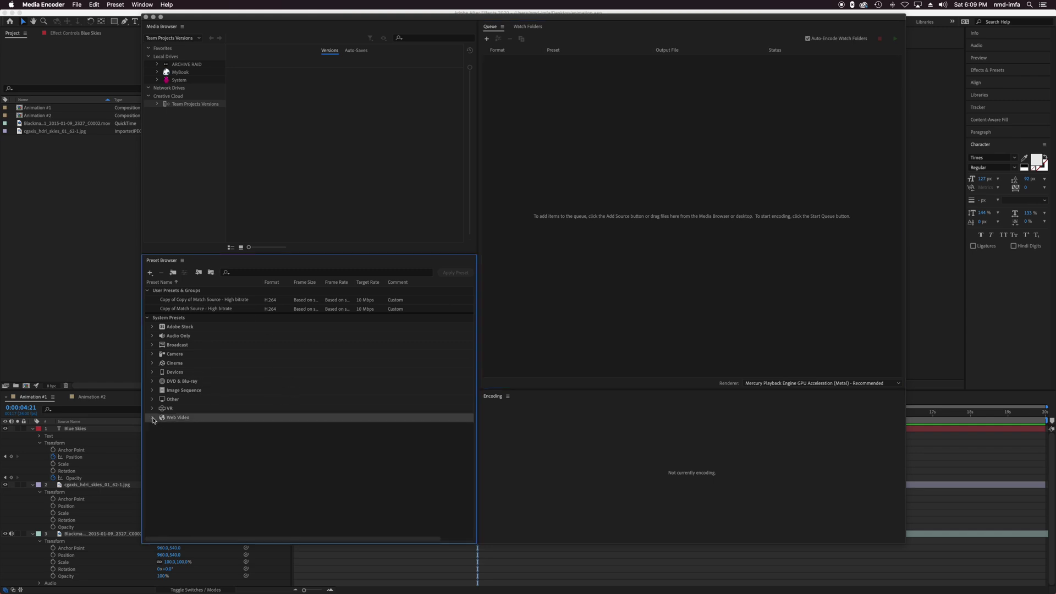
left_click(153, 419)
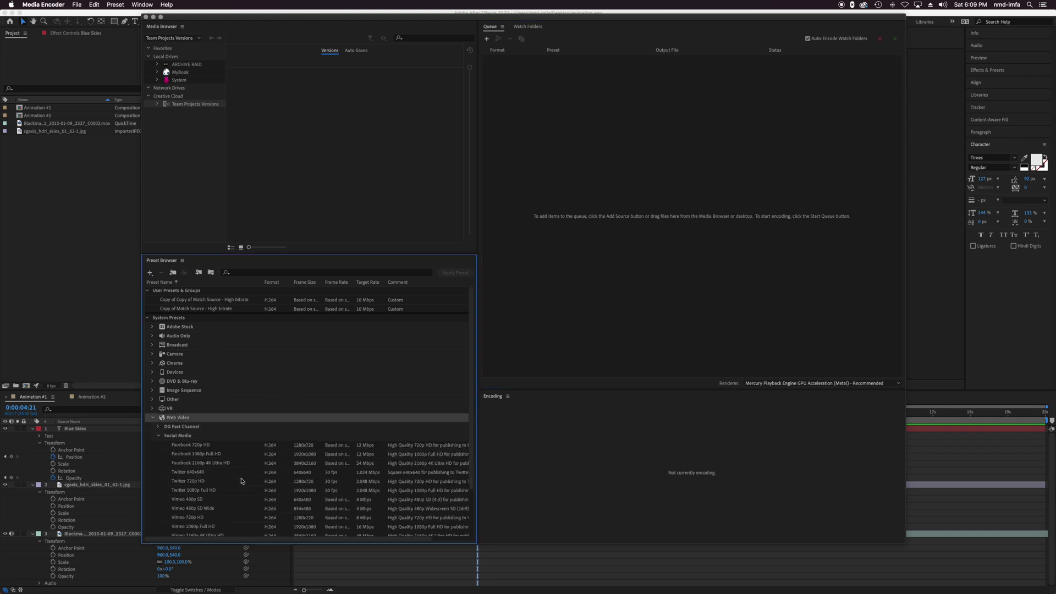
scroll(195, 511, "down", 3)
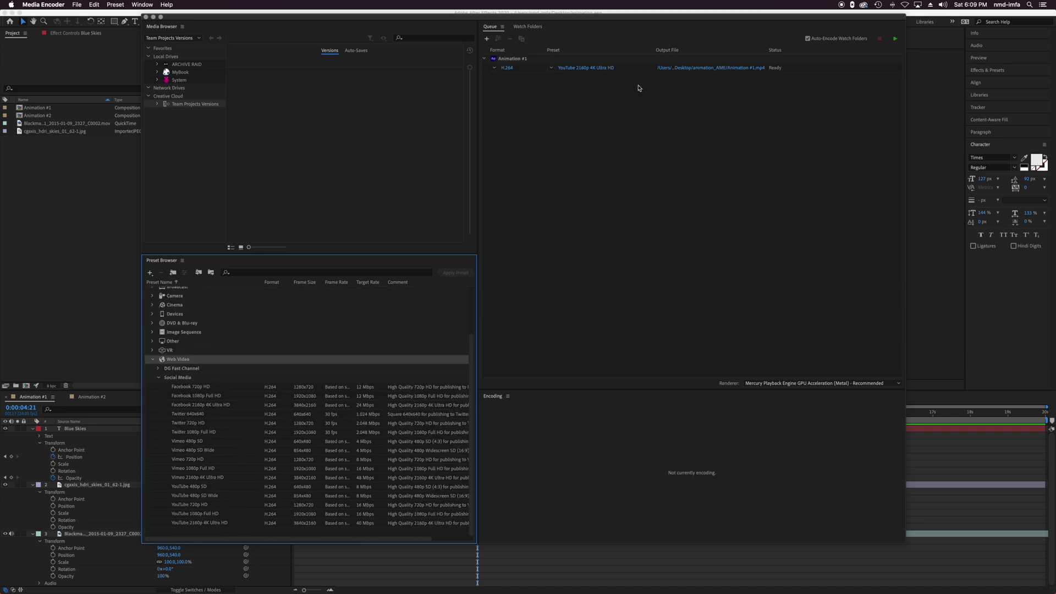
left_click_drag(577, 21, 547, 3)
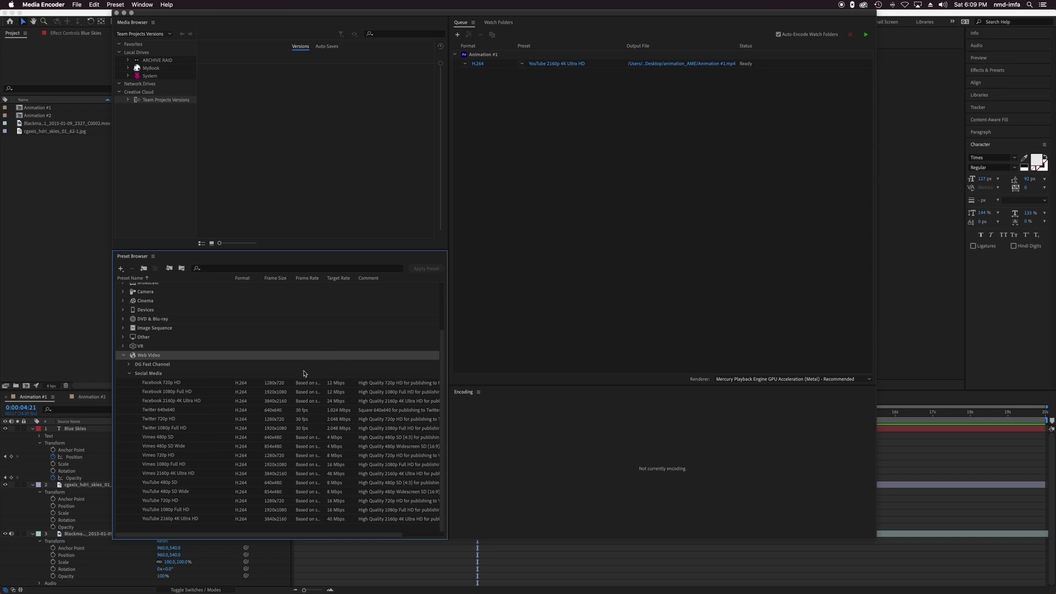
Apply the YouTube 1080p Full HD preset to the Animation #1 output in the queue
left_click(158, 466)
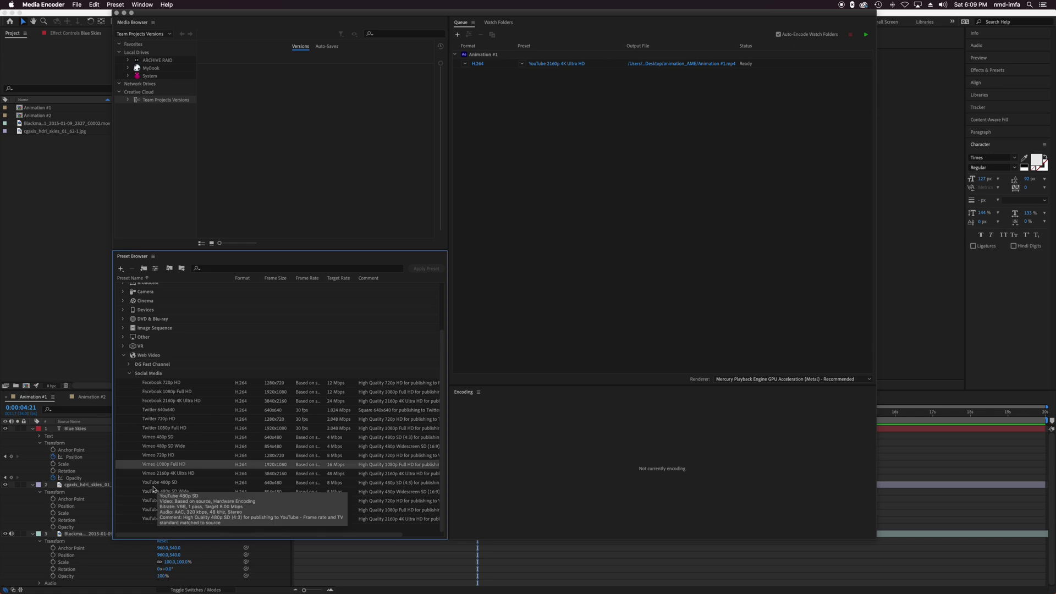
left_click(157, 511)
left_click_drag(160, 512, 571, 64)
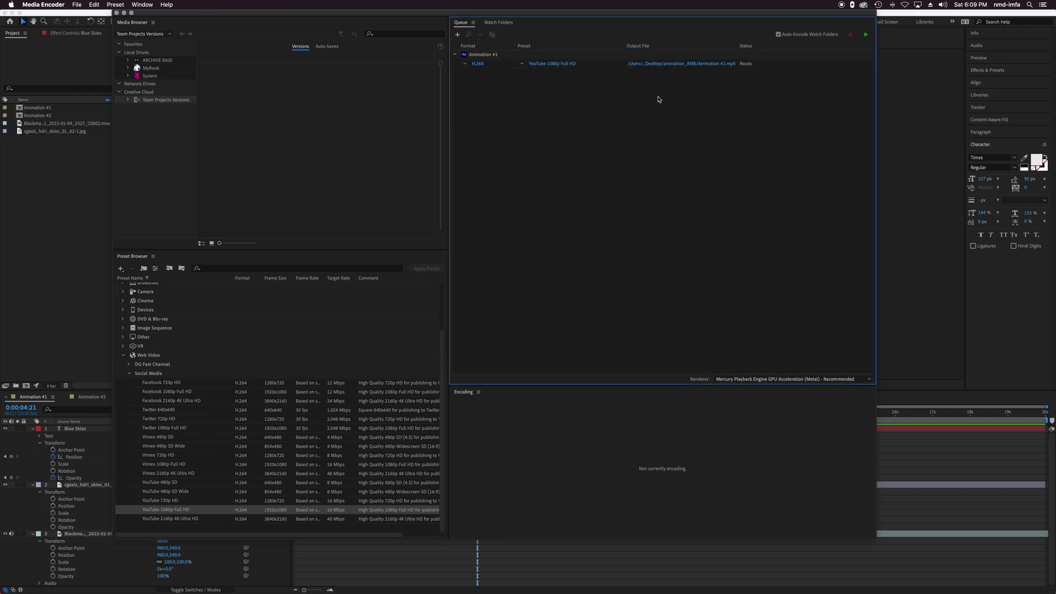
Save the output to the Desktop as Animation #1 in MP4 format and start encoding the queue
left_click(678, 67)
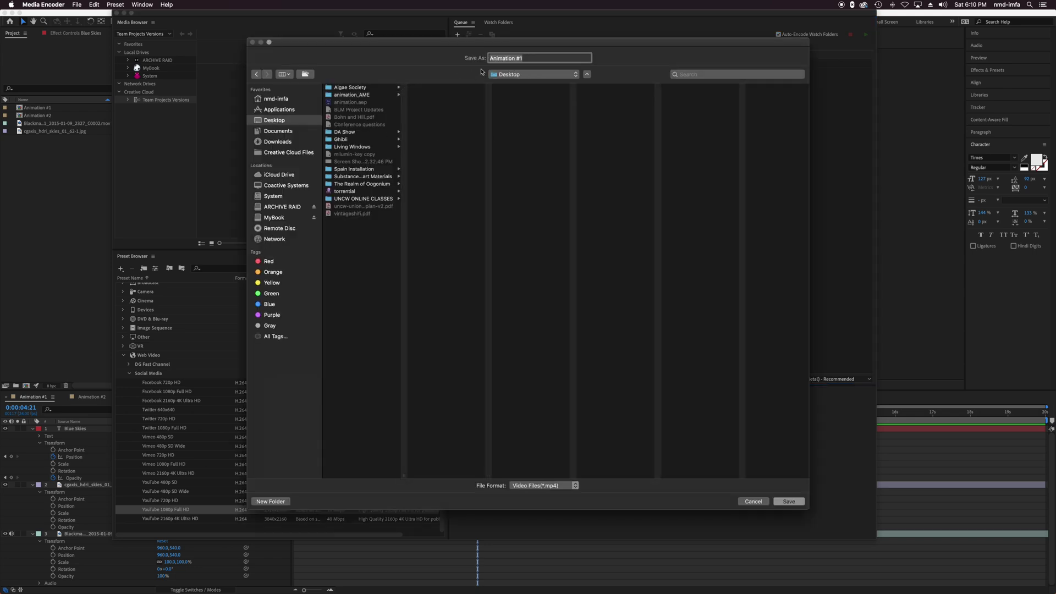
left_click(790, 502)
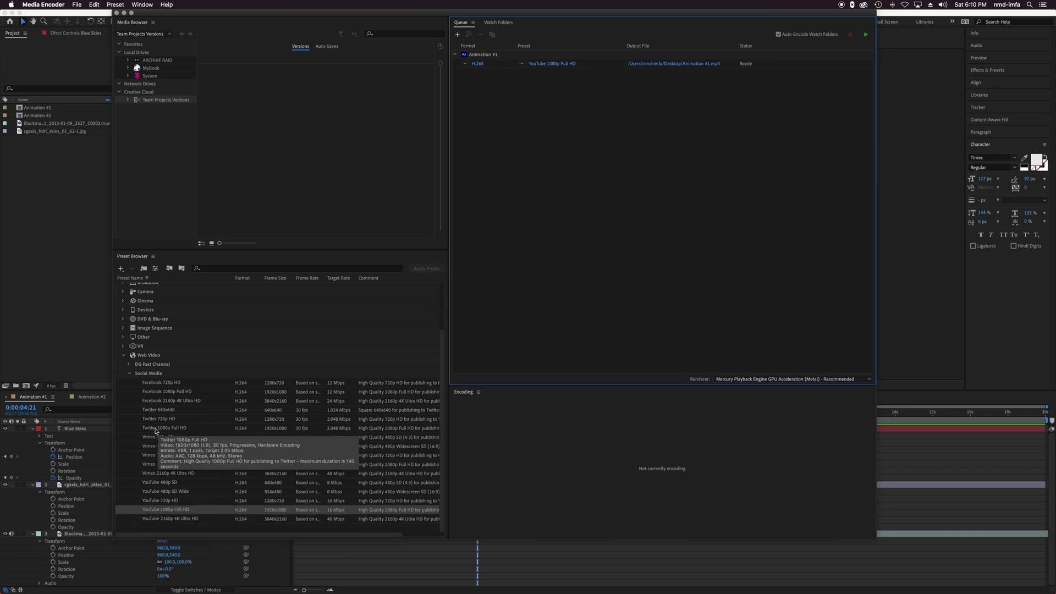
left_click(866, 36)
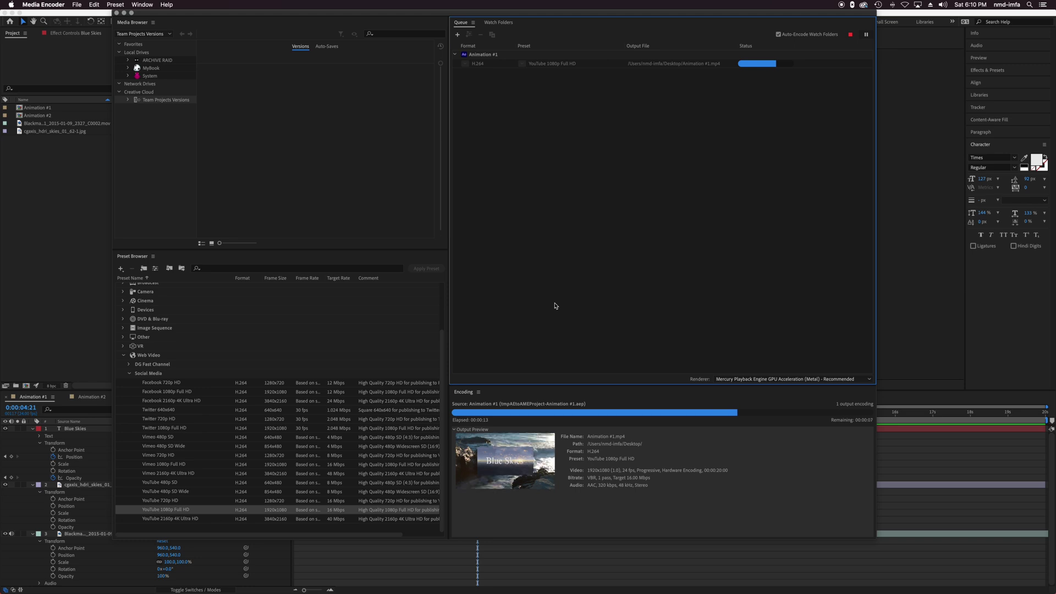
Quit After Effects and move the browser window aside to uncover the files on the desktop
left_click(949, 12)
key("super+q")
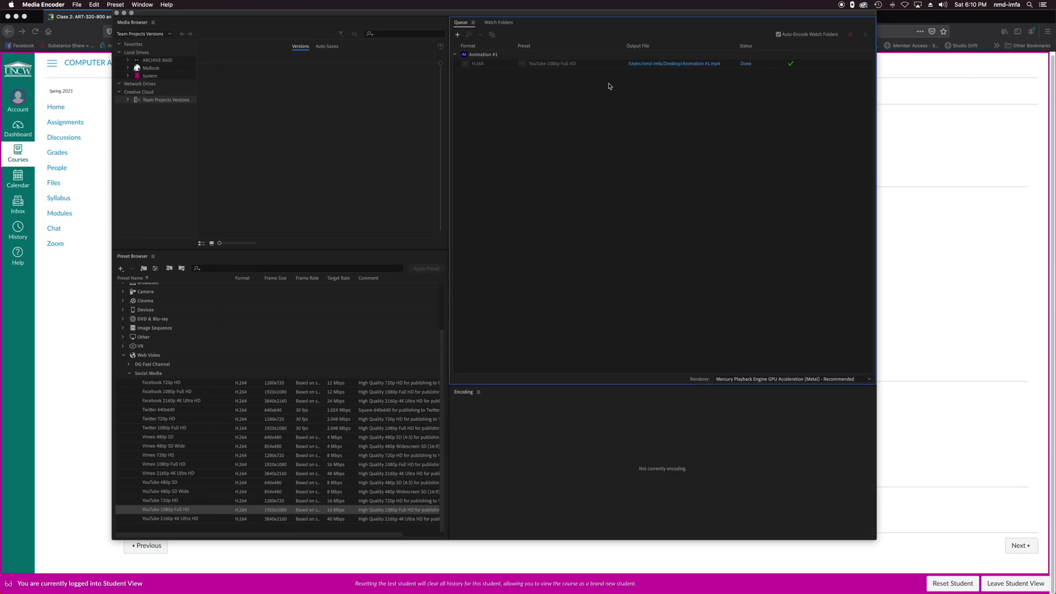
left_click(911, 18)
left_click_drag(911, 17, 770, 124)
Play the exported Animation #1.mp4 from the desktop in QuickTime Player and close it
double_click(1022, 259)
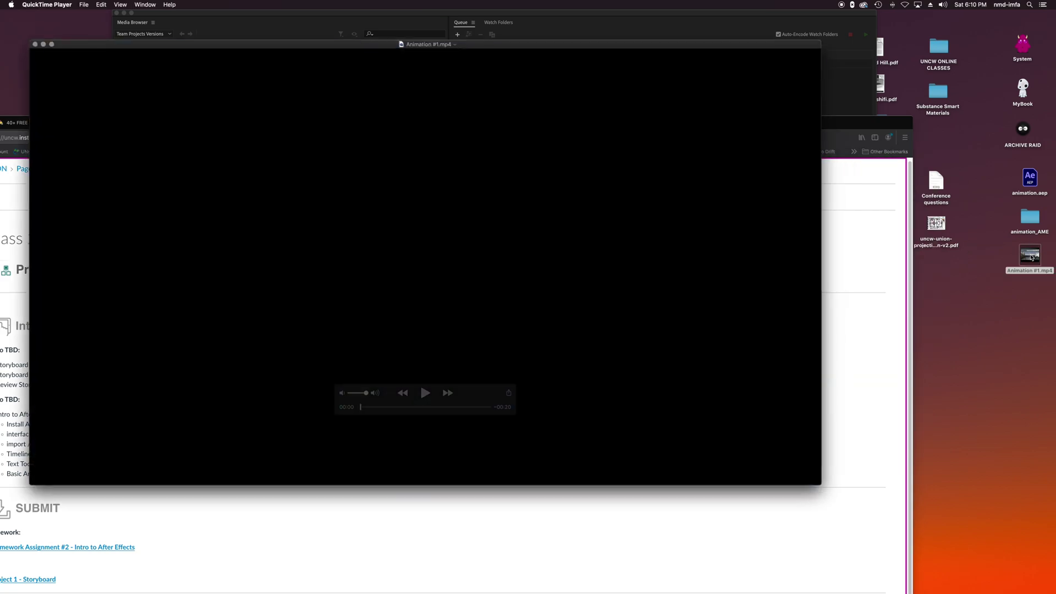
key("space")
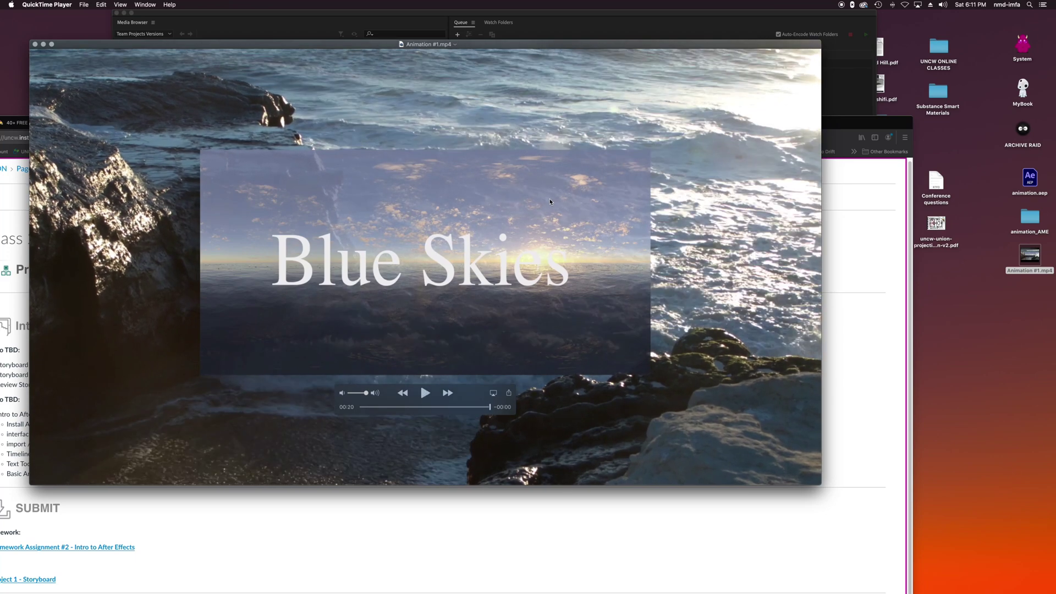
key("super+w")
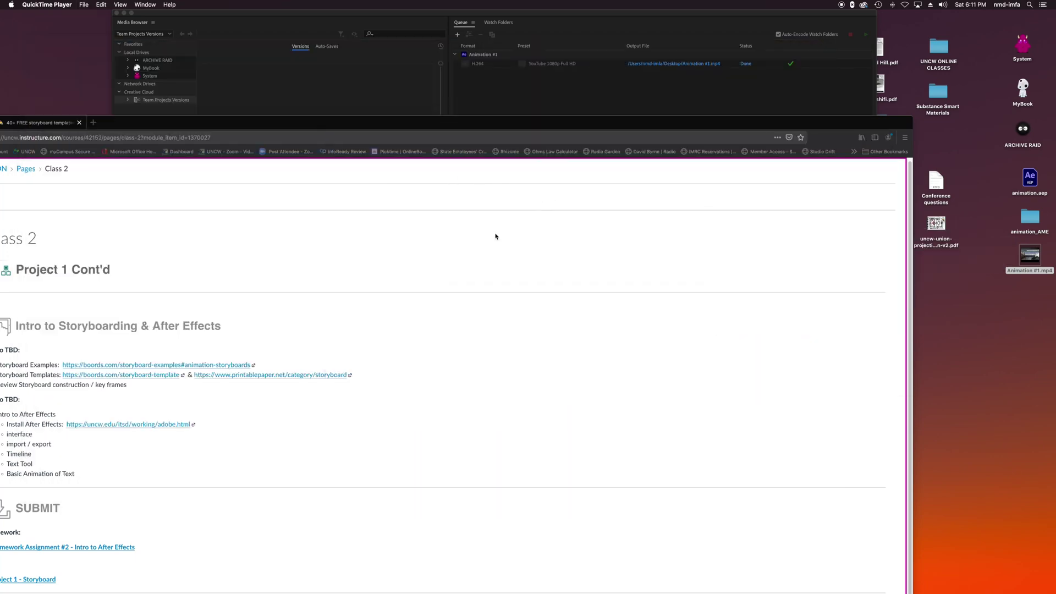
Enlarge the browser window, review the Homework Assignment #2 - Intro to After Effects page, and return to Class 2
double_click(387, 125)
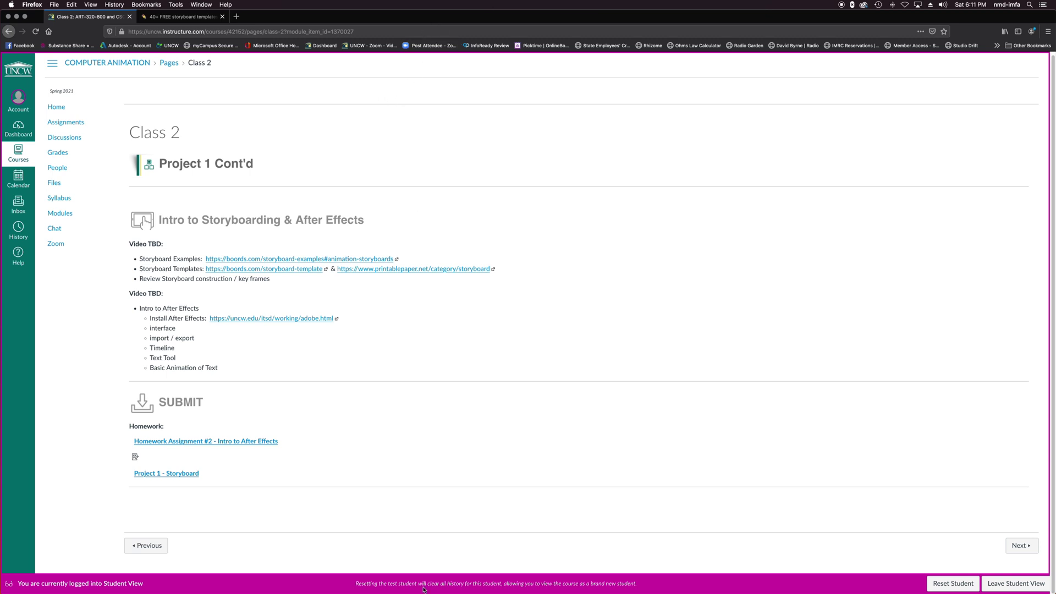
left_click(230, 444)
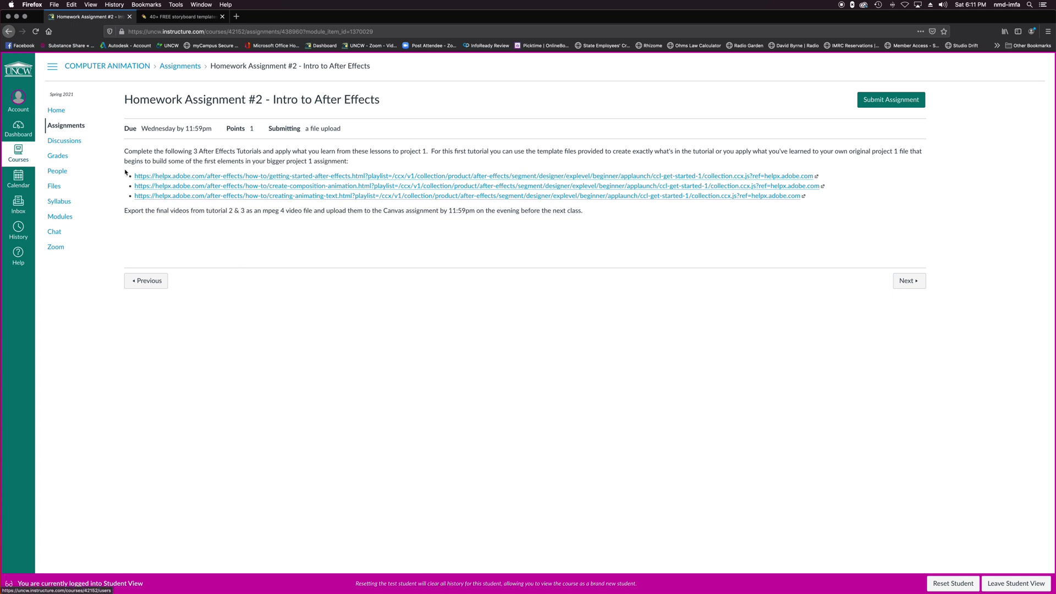
left_click(7, 32)
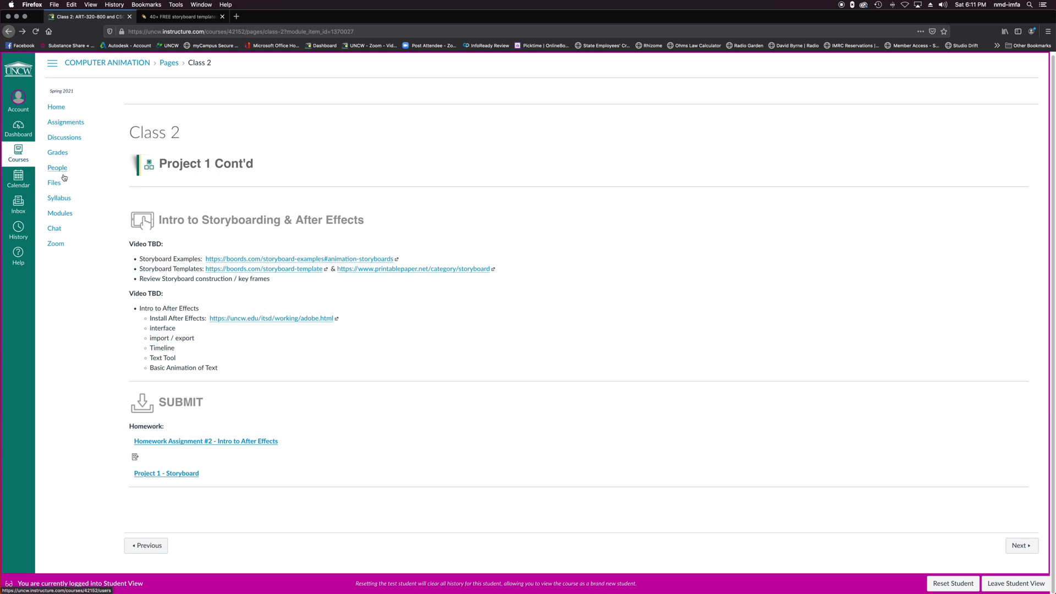
Open the Class 1 page from the course modules and play the Course Overview video in full screen
left_click(64, 214)
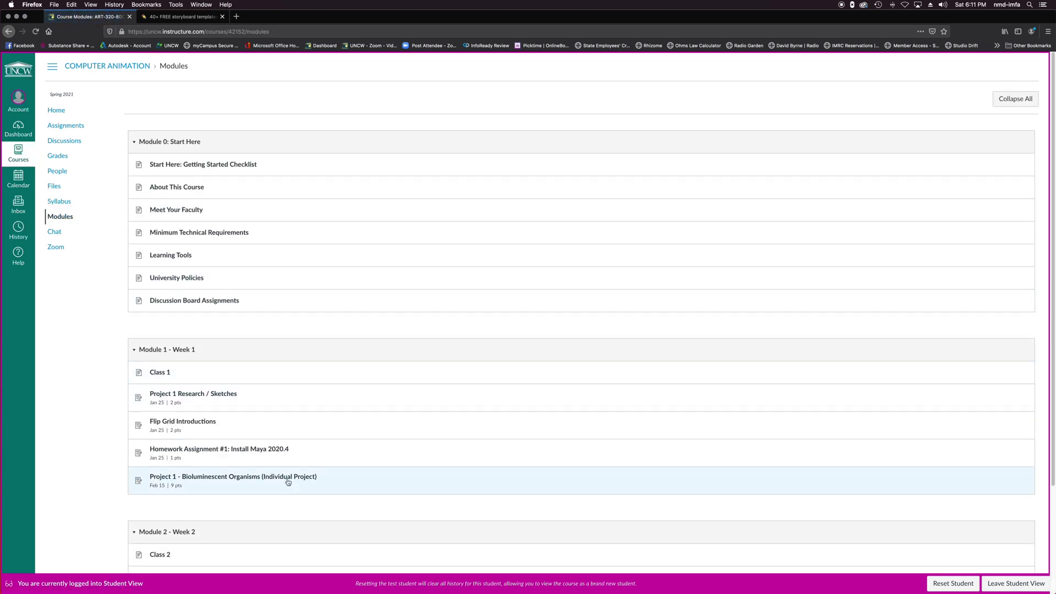
scroll(291, 478, "down", 1)
scroll(237, 431, "down", 2)
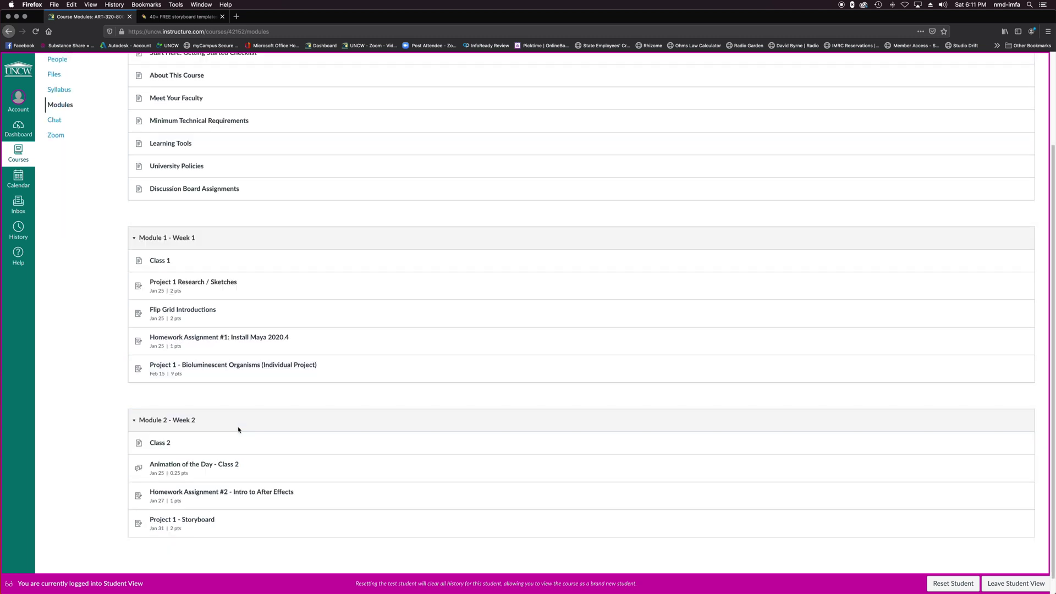
left_click(161, 262)
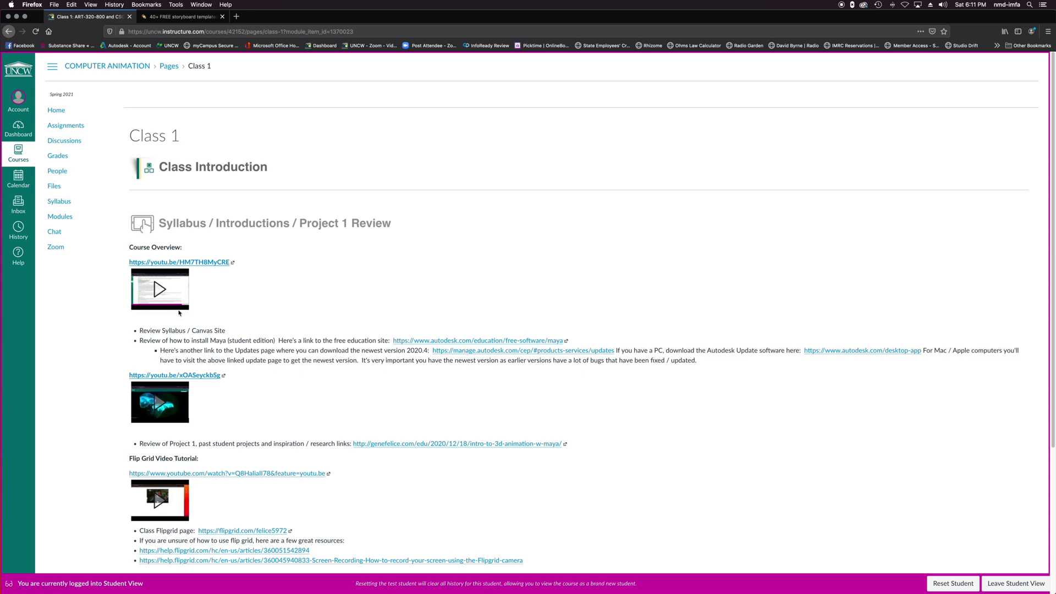
left_click(181, 299)
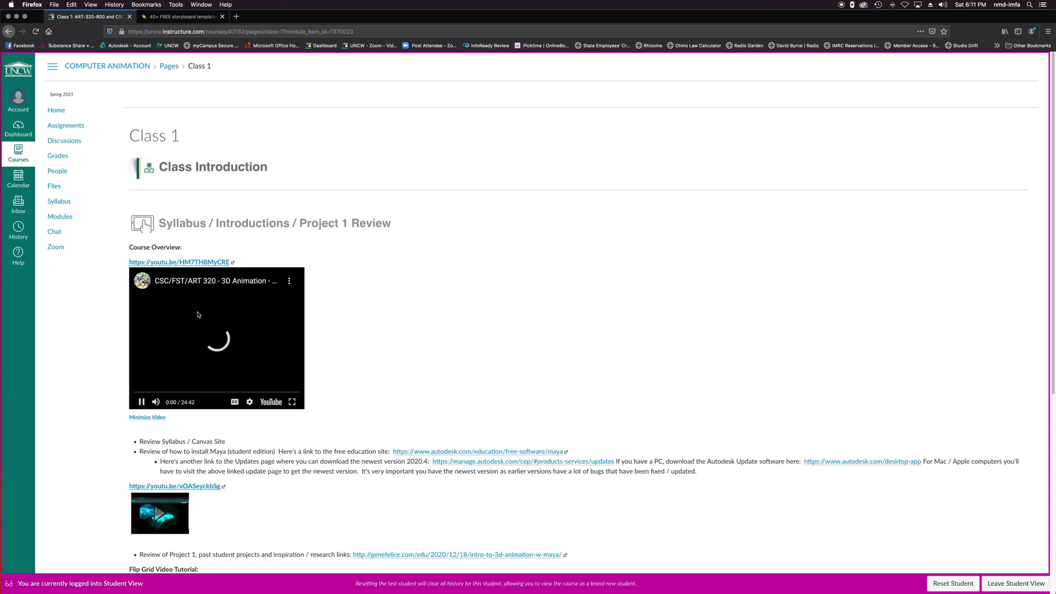
left_click(292, 405)
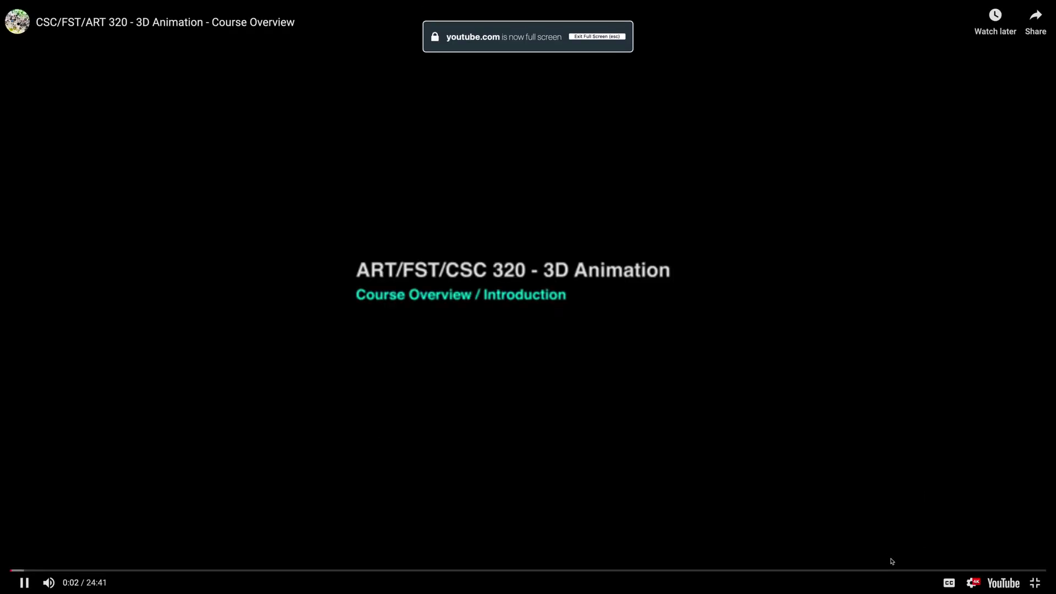
Mute the Course Overview video and set its quality to 2160p, finishing with it paused and out of full screen
left_click(972, 583)
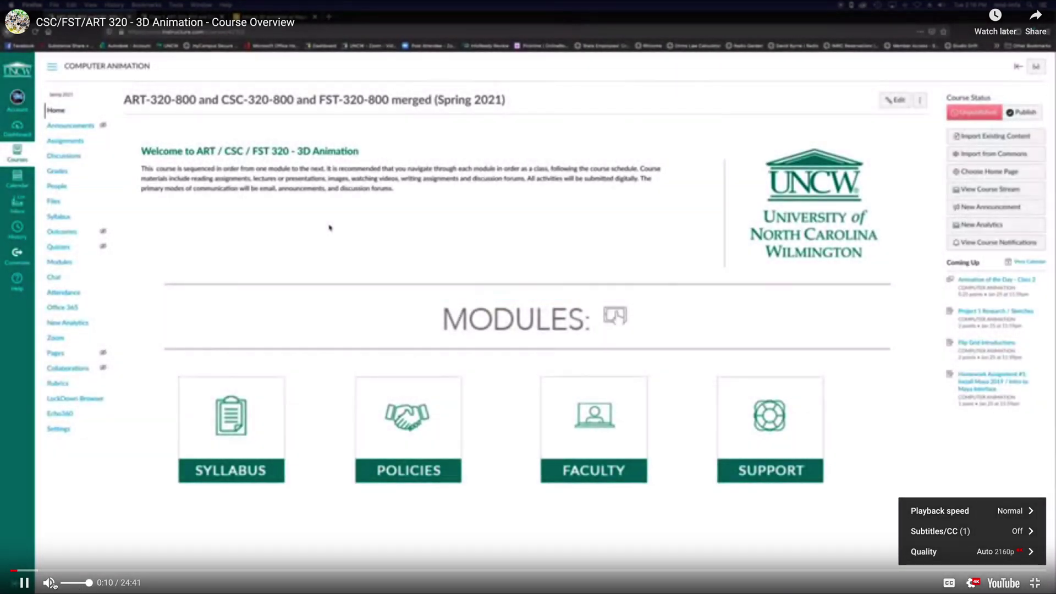
left_click(61, 584)
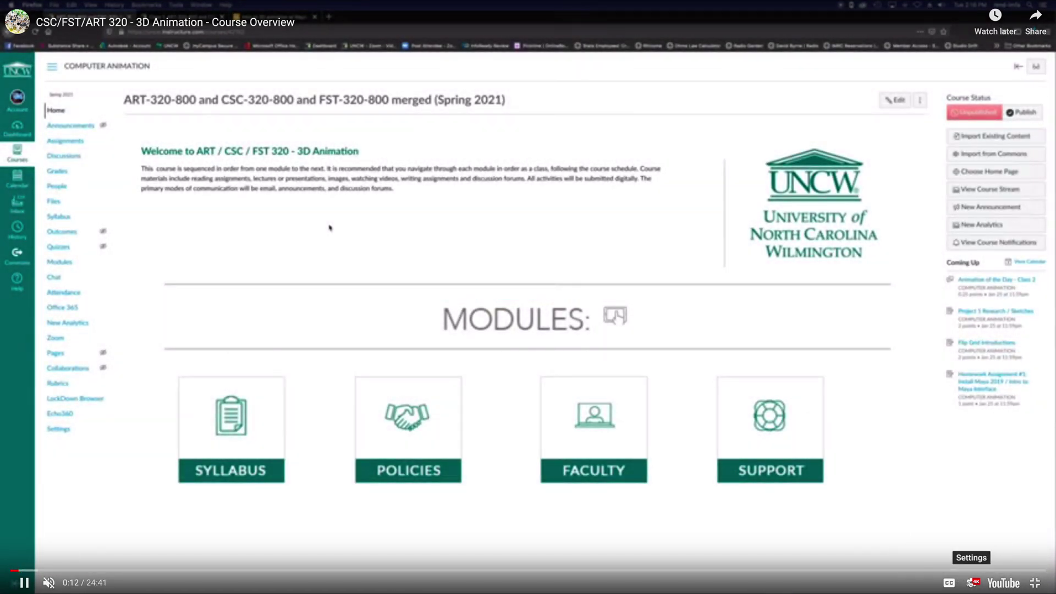
left_click(973, 583)
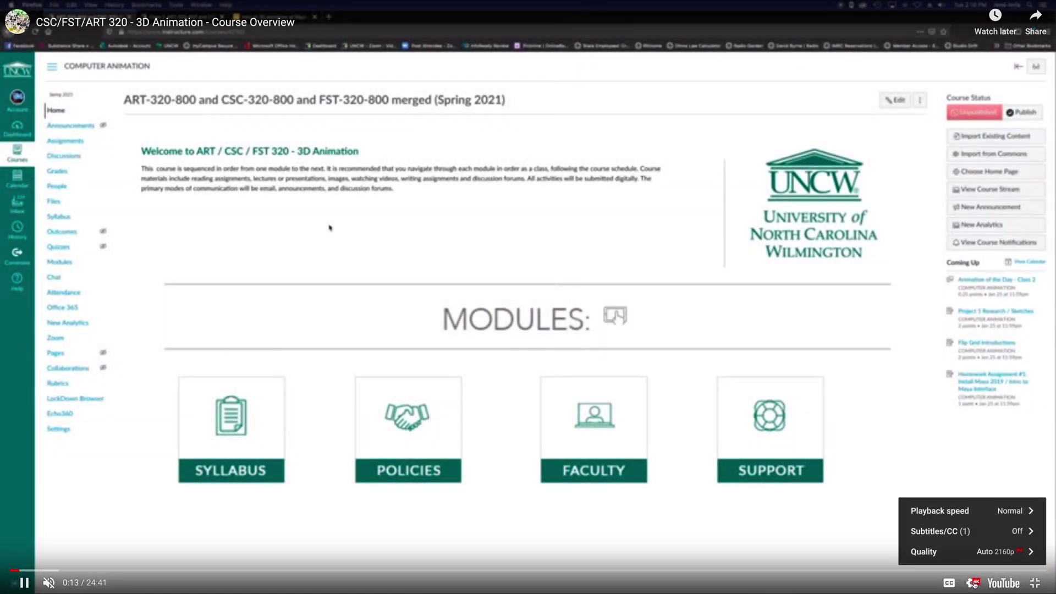
left_click(964, 556)
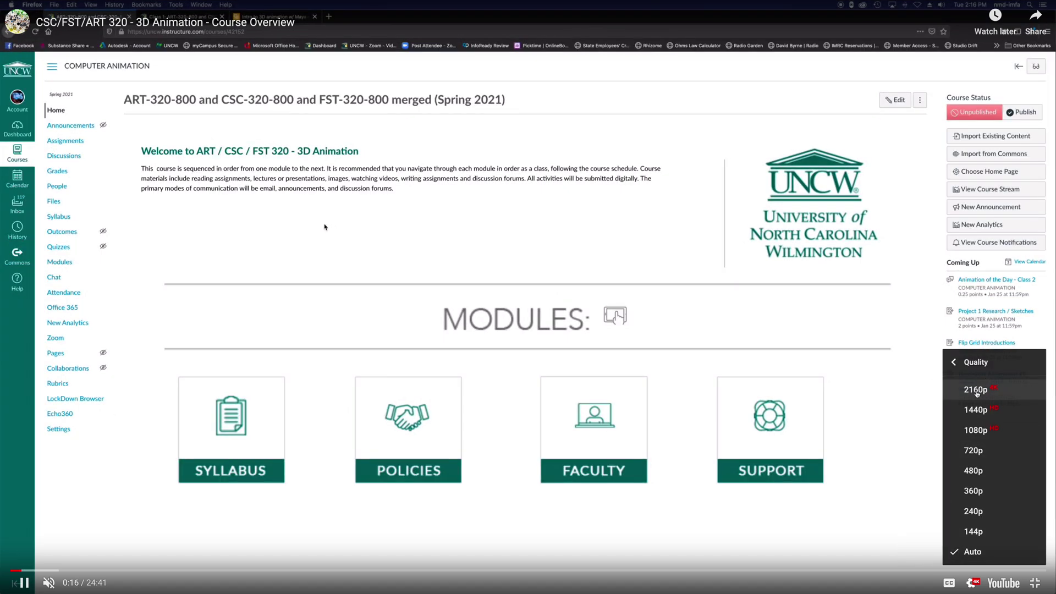
left_click(979, 390)
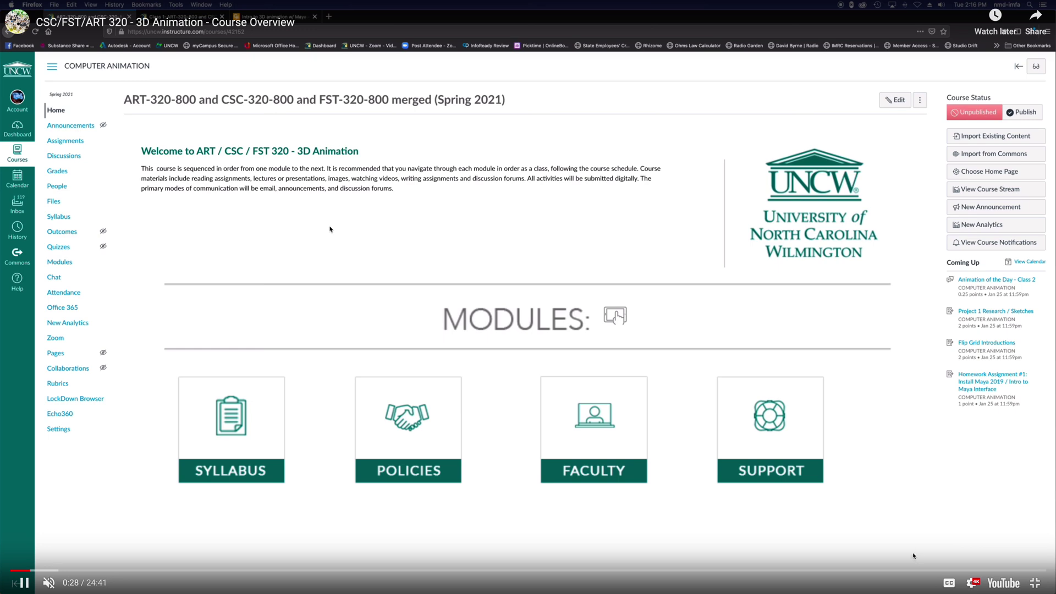
left_click(485, 380)
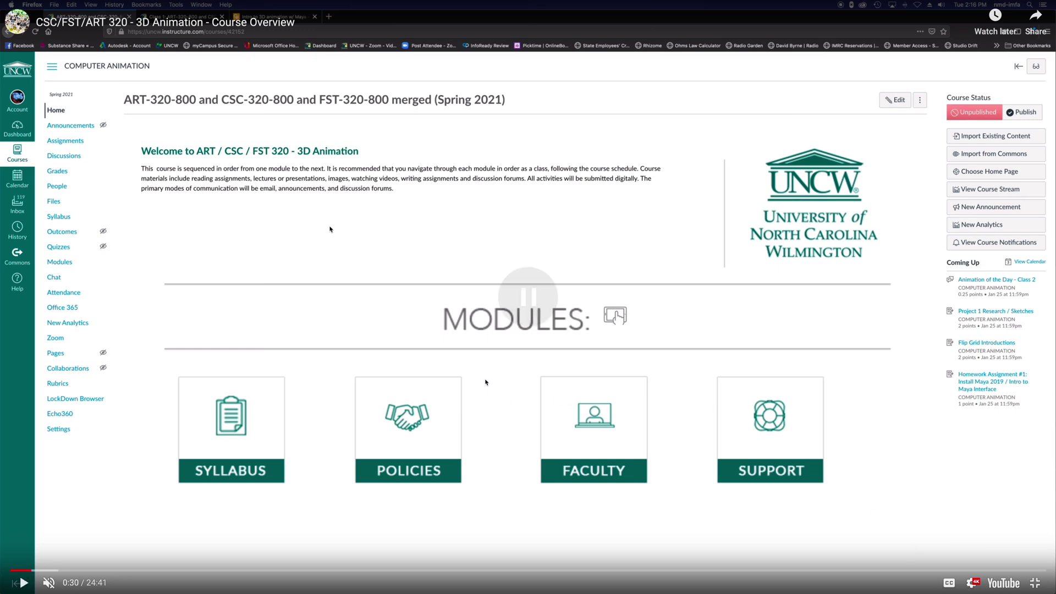
key("Escape")
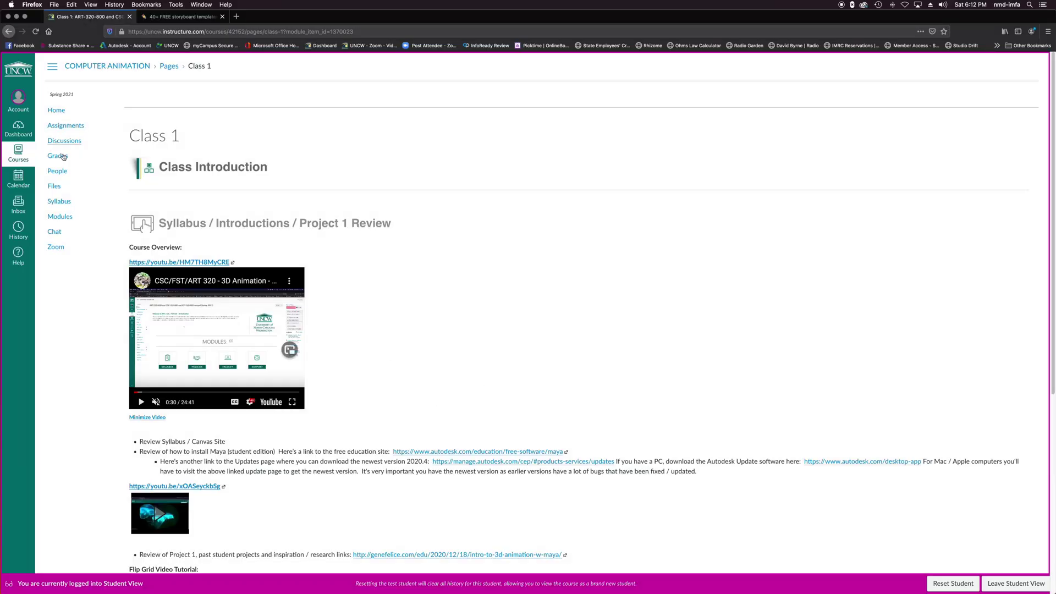
Go back to the course modules and open the Class 2 page under Module 2 - Week 2
left_click(61, 216)
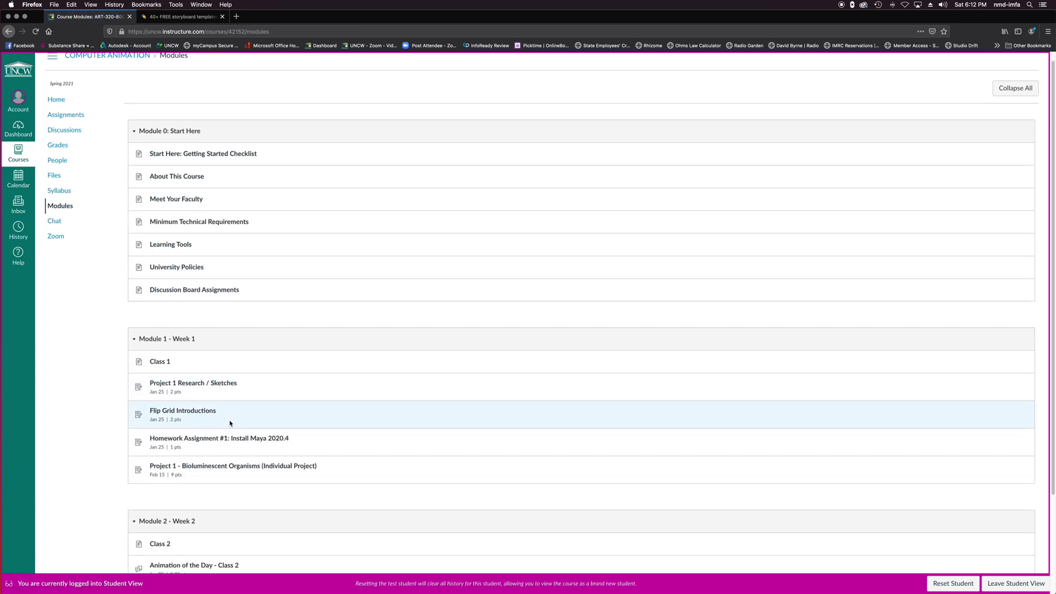
scroll(99, 415, "down", 3)
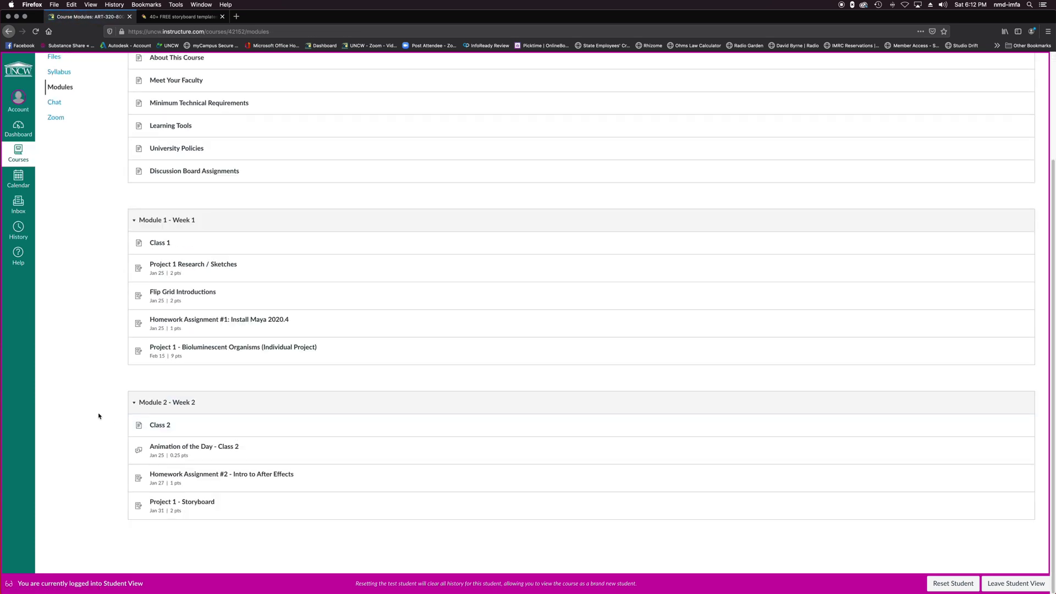
left_click(161, 427)
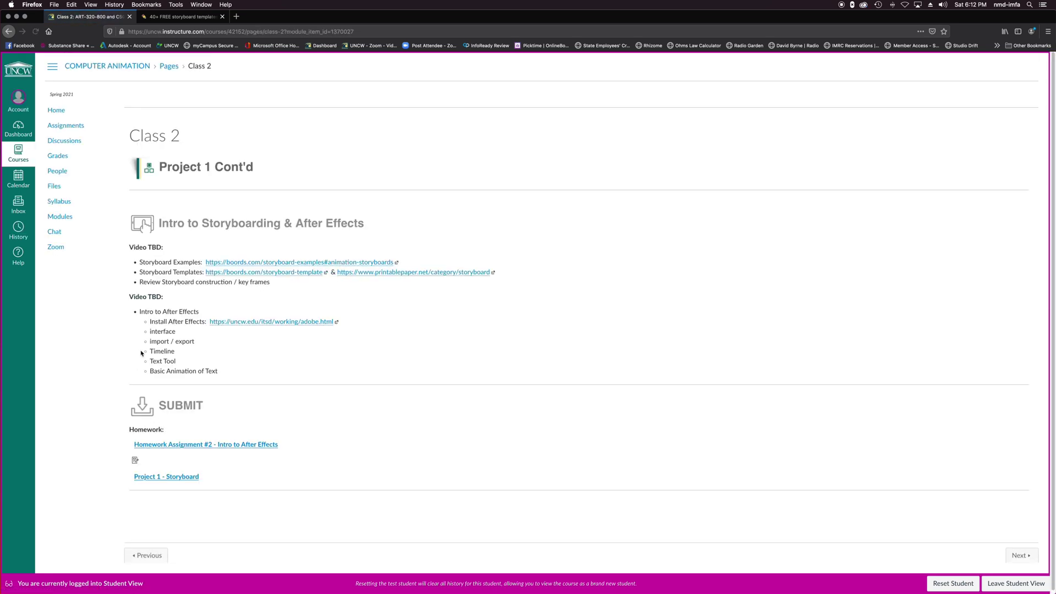